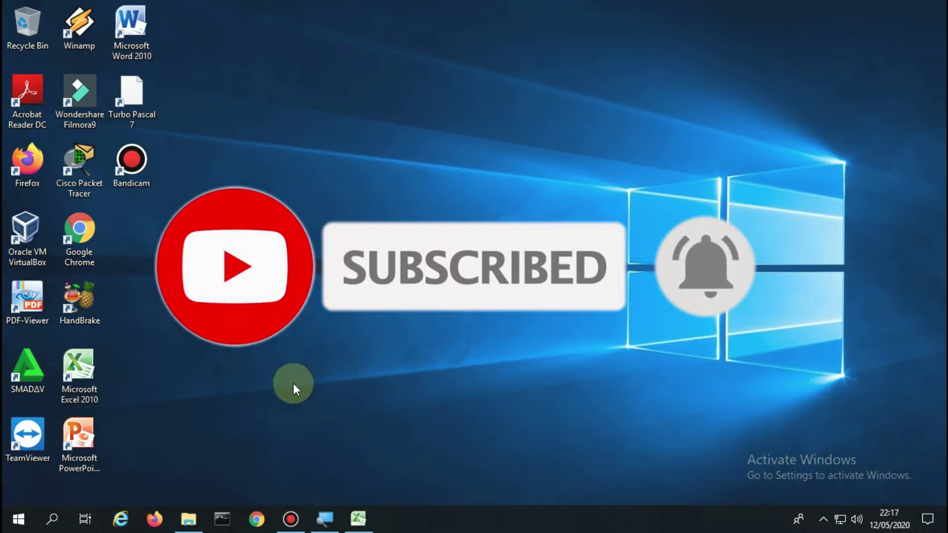
Step: Restore the minimized Book1 Excel window from the taskbar
click(359, 517)
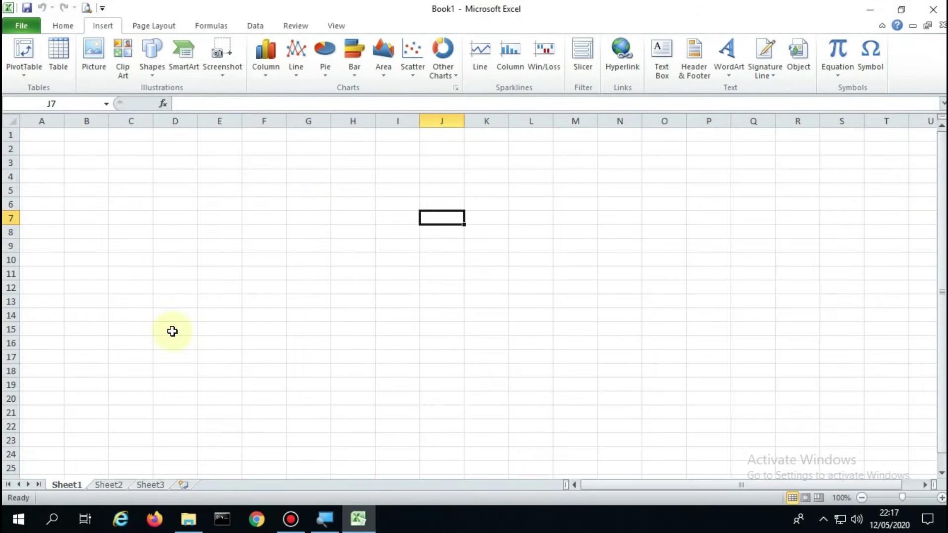
click(61, 23)
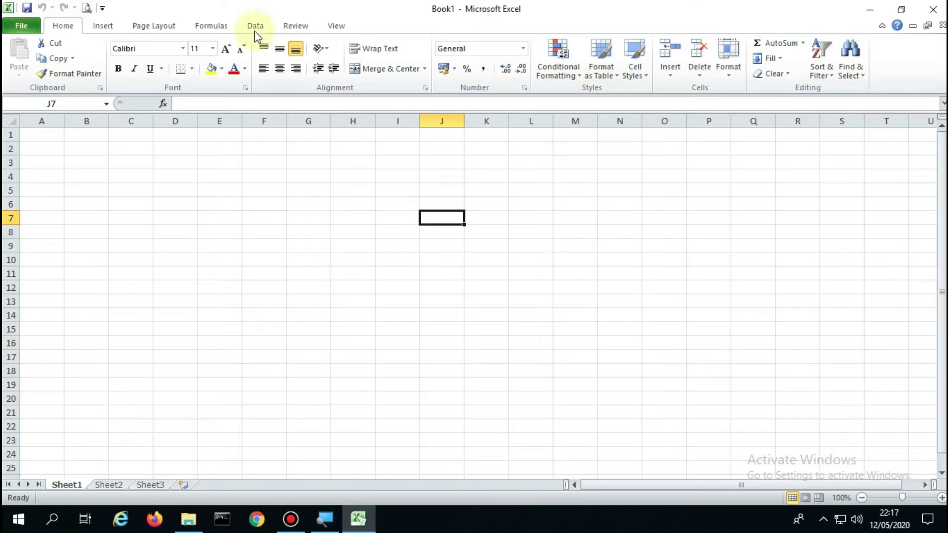
click(104, 27)
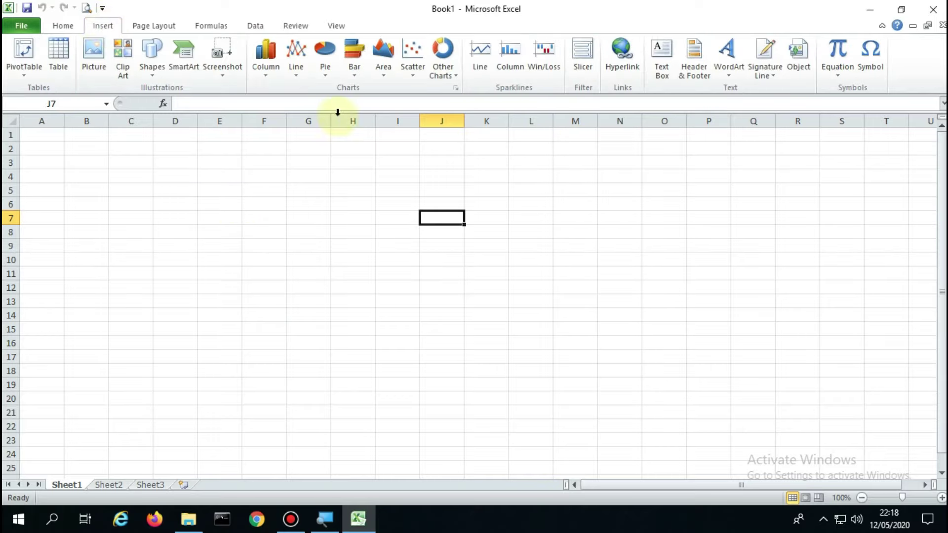
click(63, 27)
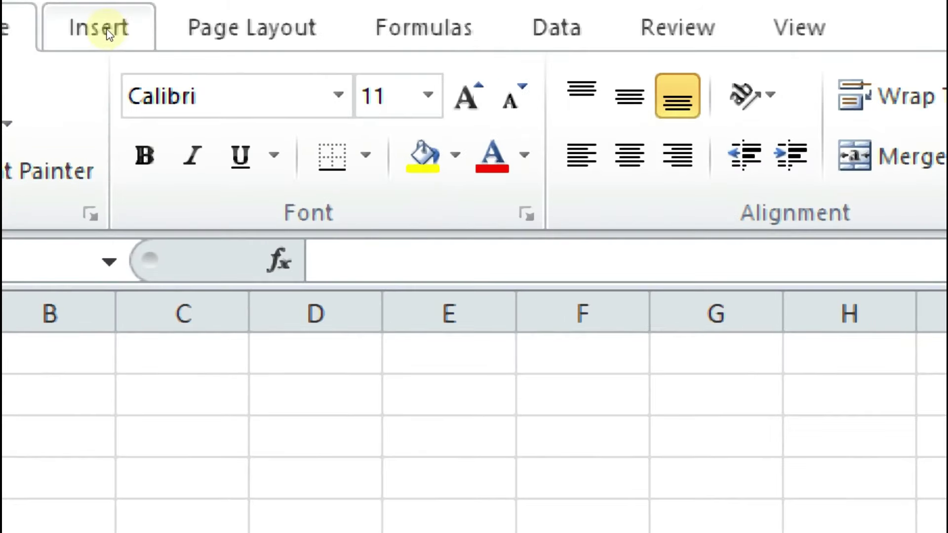
click(105, 28)
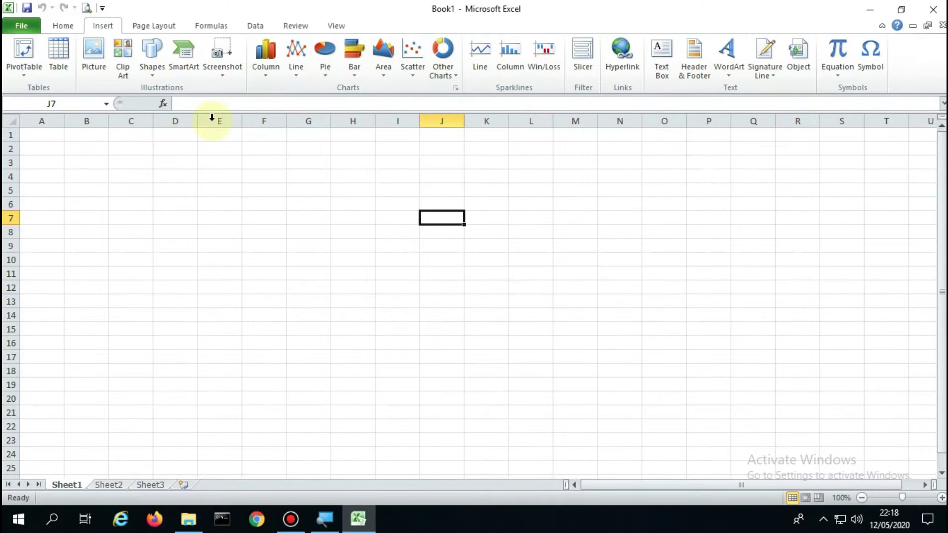
click(91, 163)
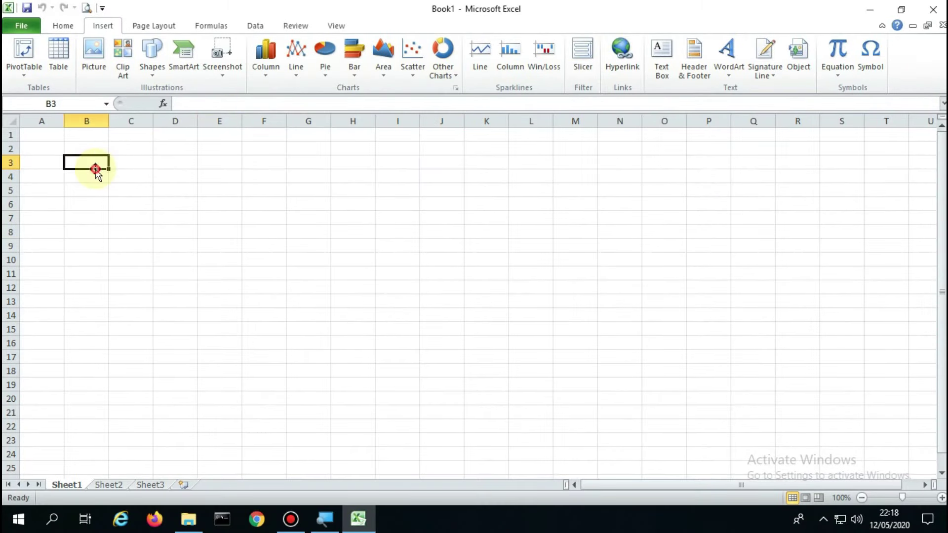
click(48, 166)
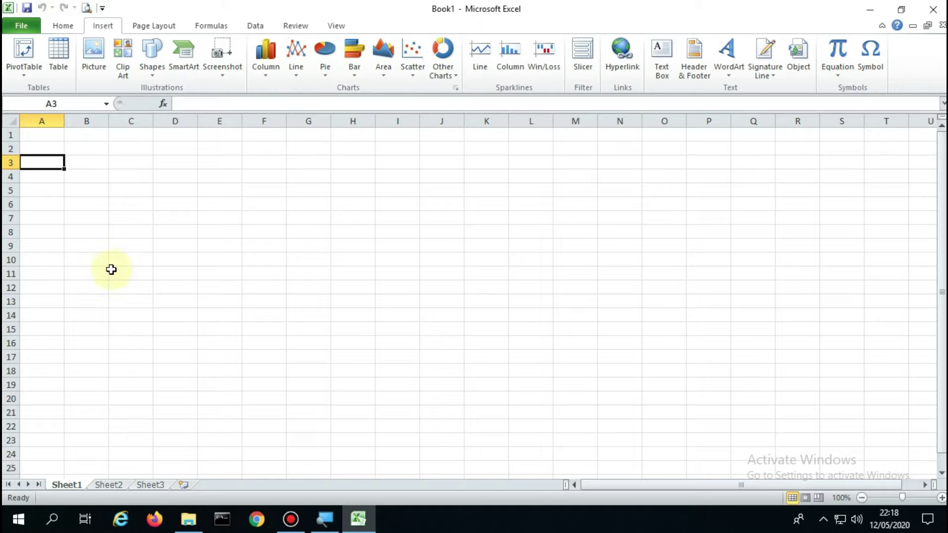
click(90, 163)
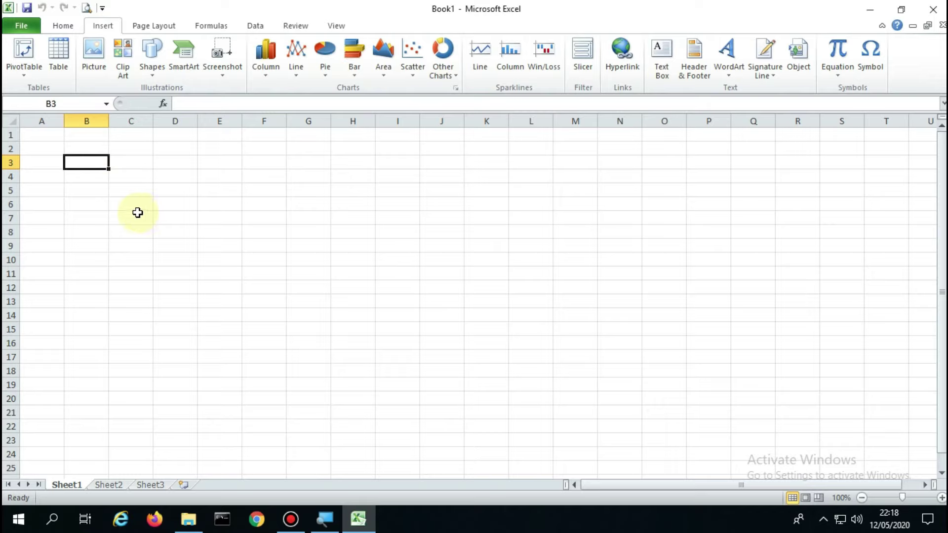
Step: Enter the title DATA SISWA in cell B3
text(DATA)
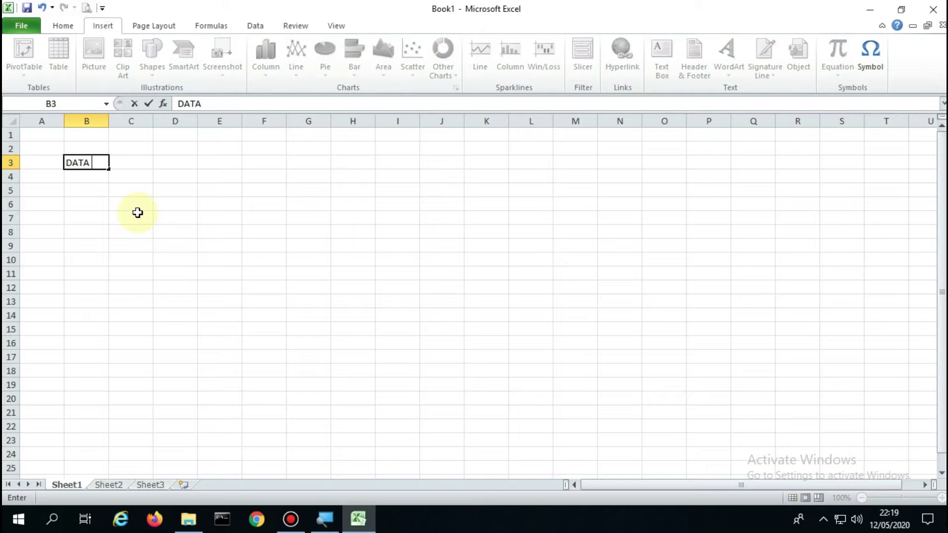
text( SISWA)
click(89, 189)
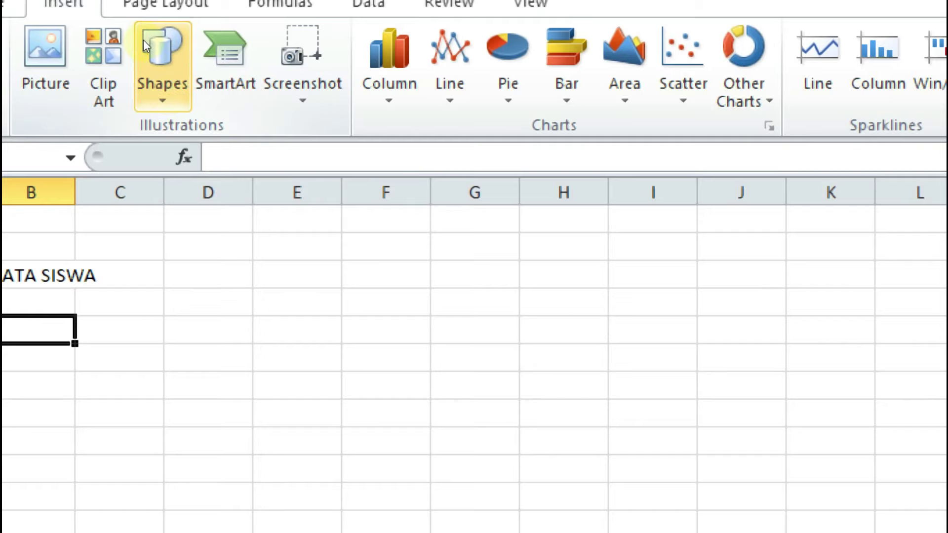
Step: Draw a 1,19 × 2,81 cm rectangle and position it just under the DATA SISWA title
click(152, 73)
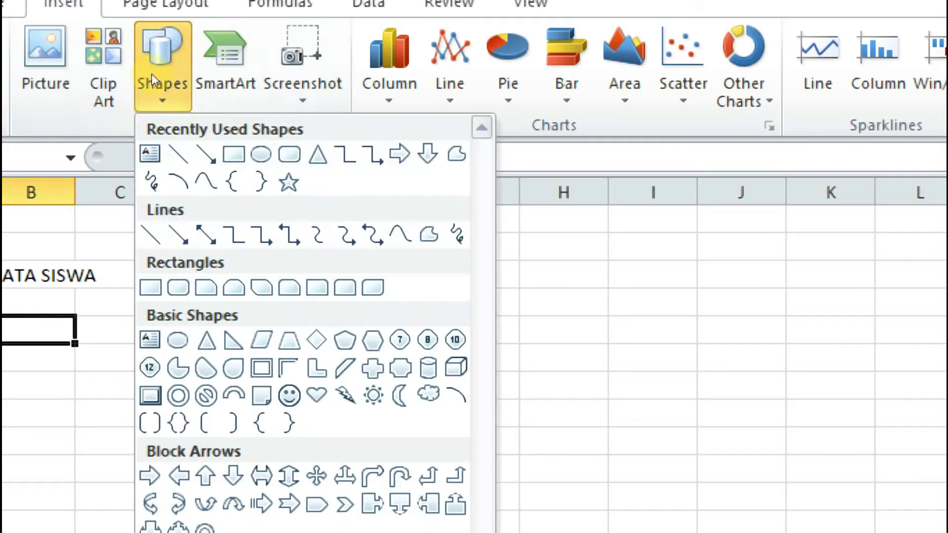
click(188, 102)
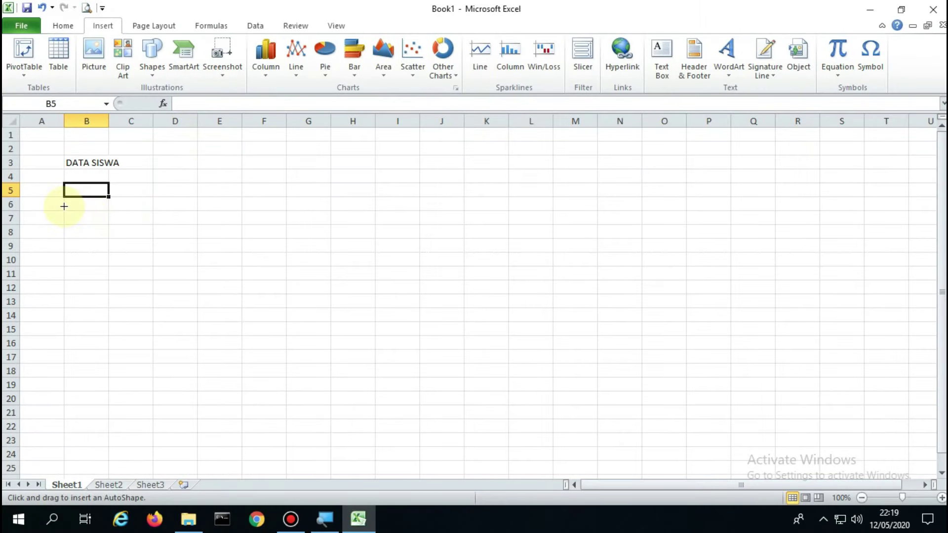
drag(66, 203, 127, 228)
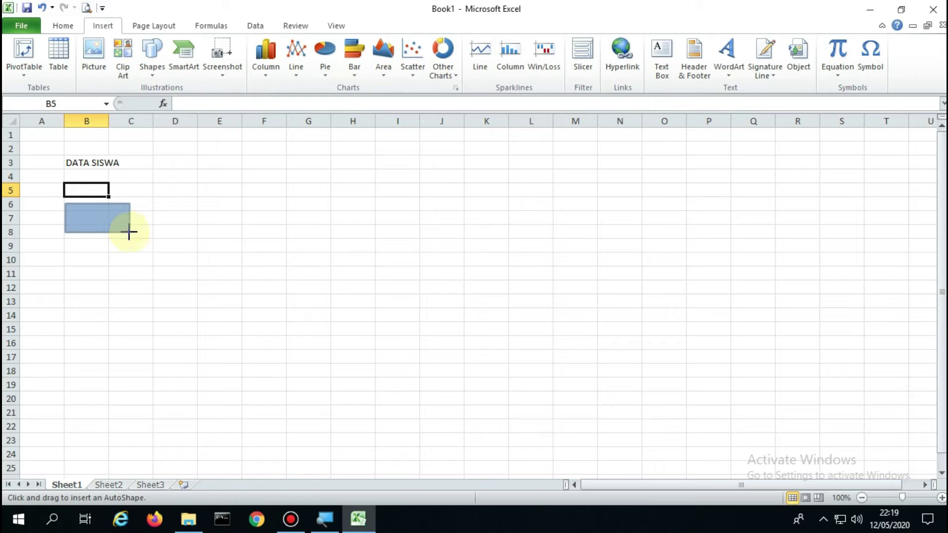
mouse_move(100, 216)
mouse_down()
mouse_move(96, 198)
mouse_move(138, 215)
mouse_up()
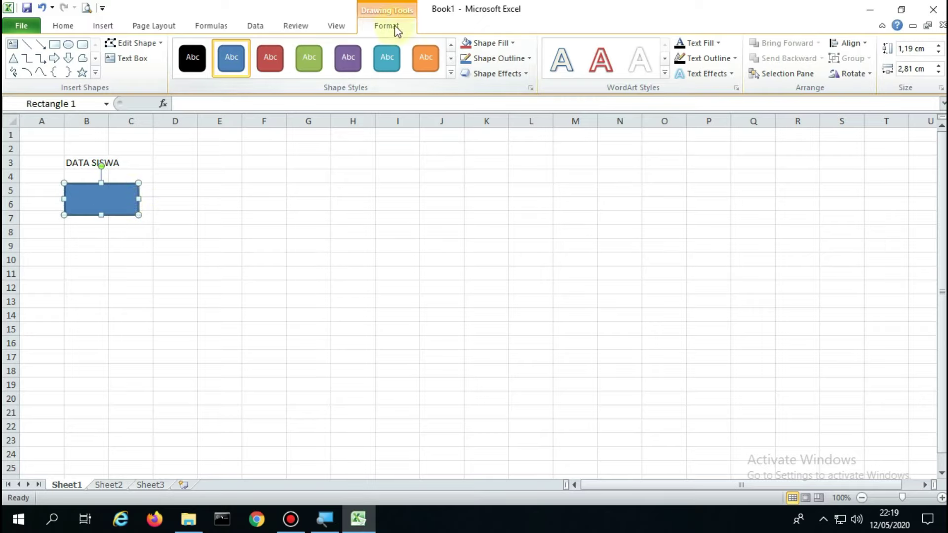
key(super)
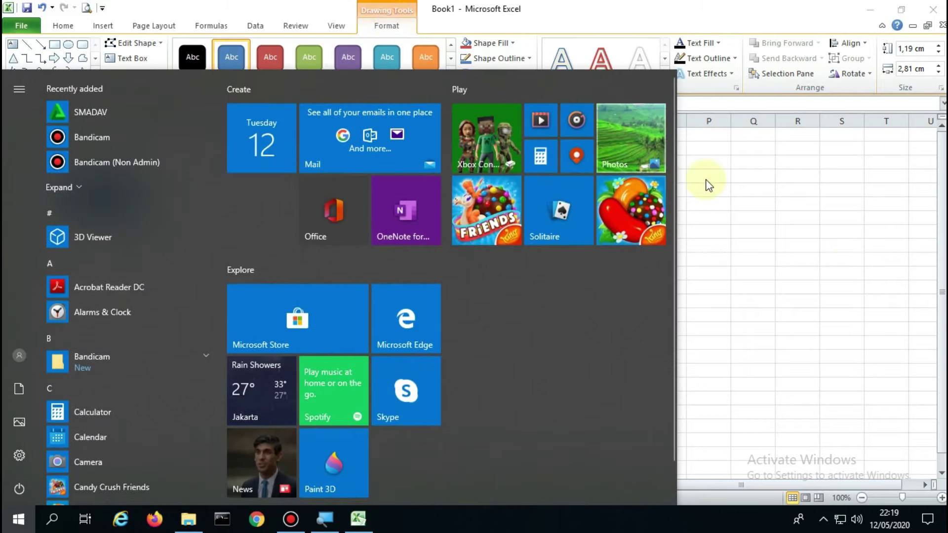
Step: Apply the green gradient preset shape style to the rectangle
click(840, 266)
click(451, 72)
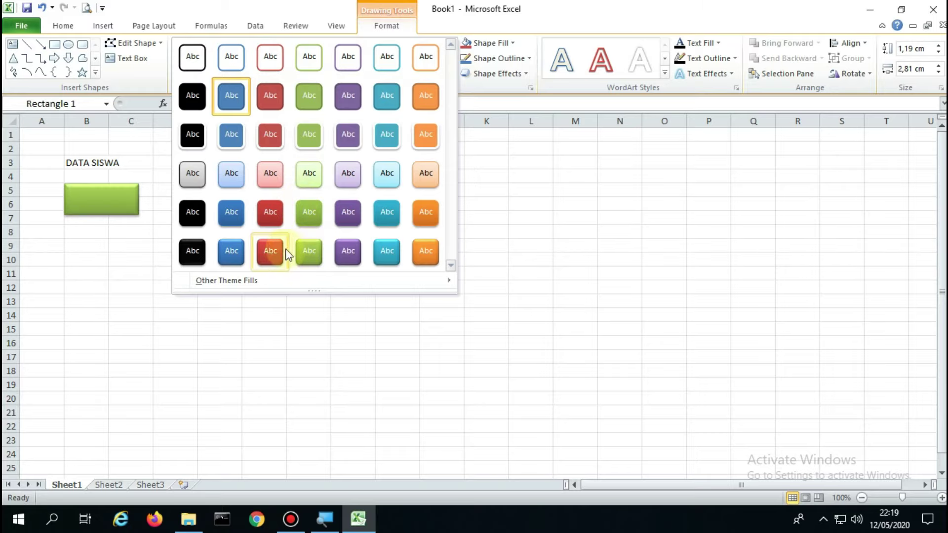
click(311, 250)
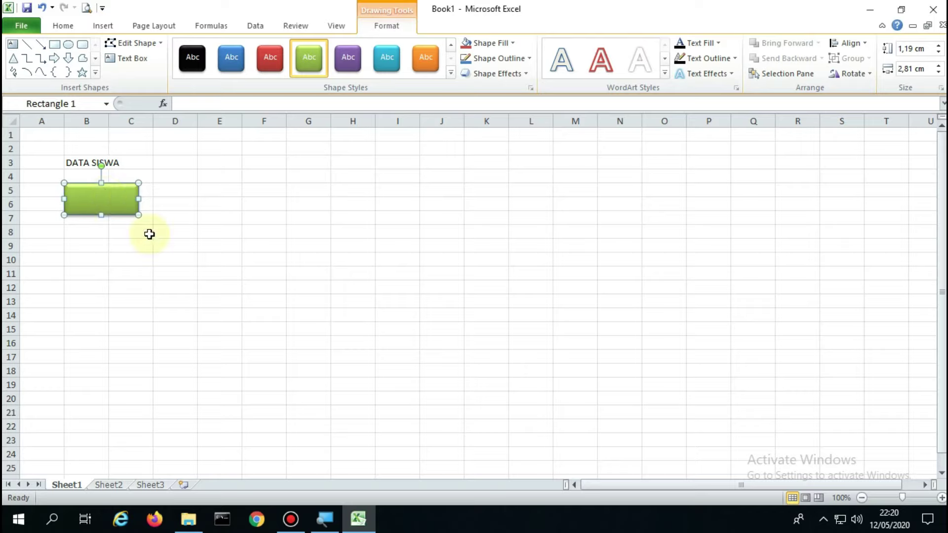
Step: Type X TKJ-1 inside the rectangle and select that label text
right_click(100, 202)
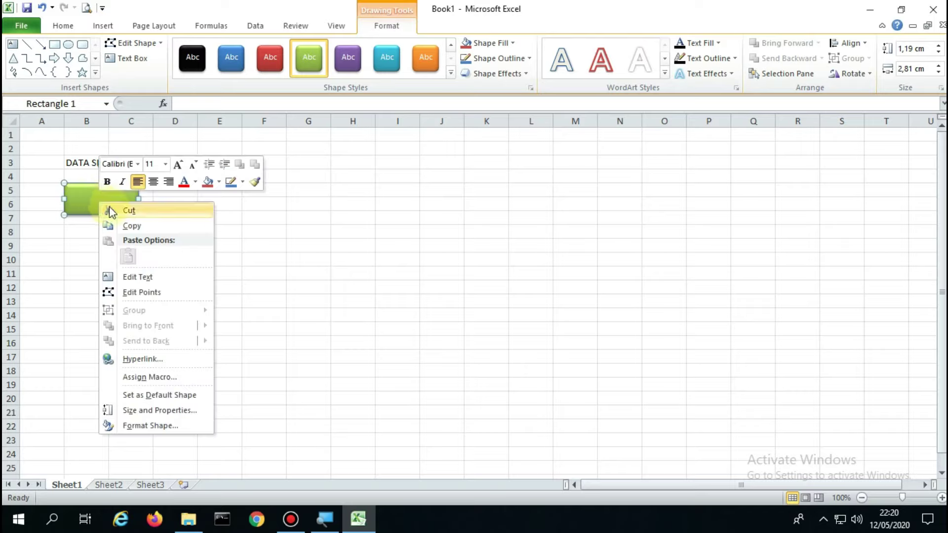
click(143, 278)
click(65, 198)
text(X TKJ-1)
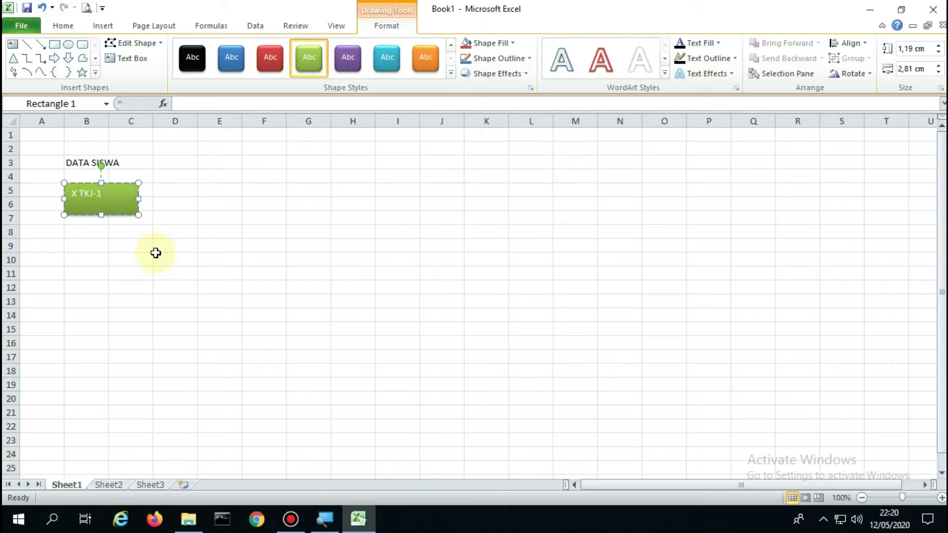
drag(112, 192, 115, 194)
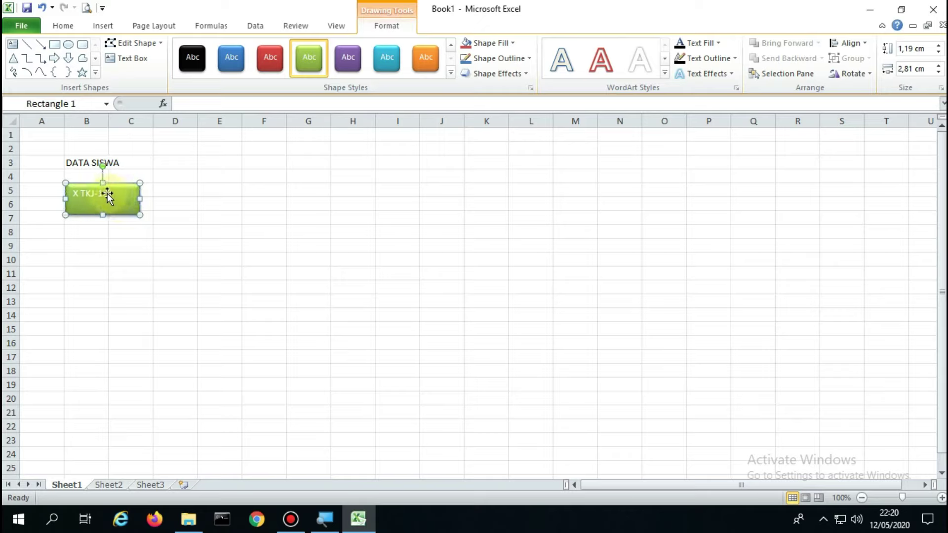
click(101, 192)
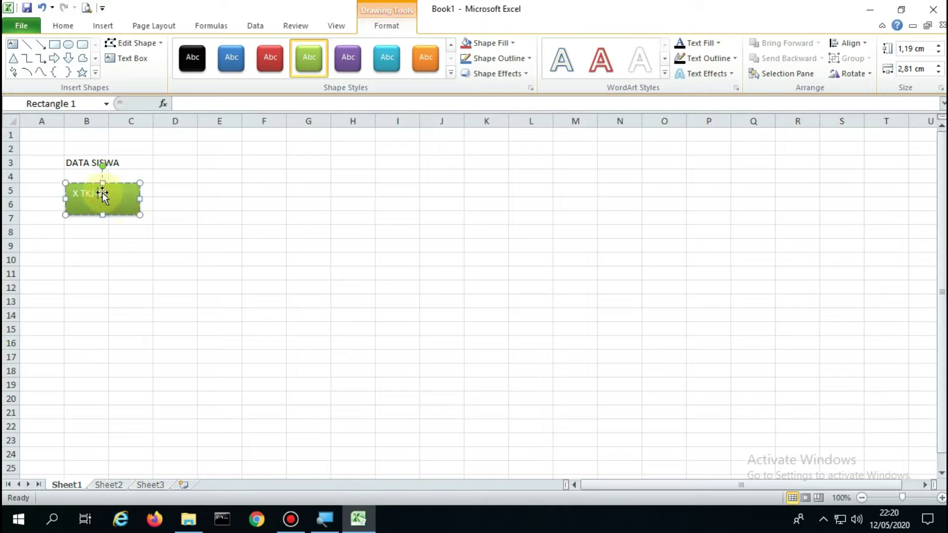
double_click(88, 193)
Step: Format the X TKJ-1 label as bold, 20 pt, dark font colour
click(69, 28)
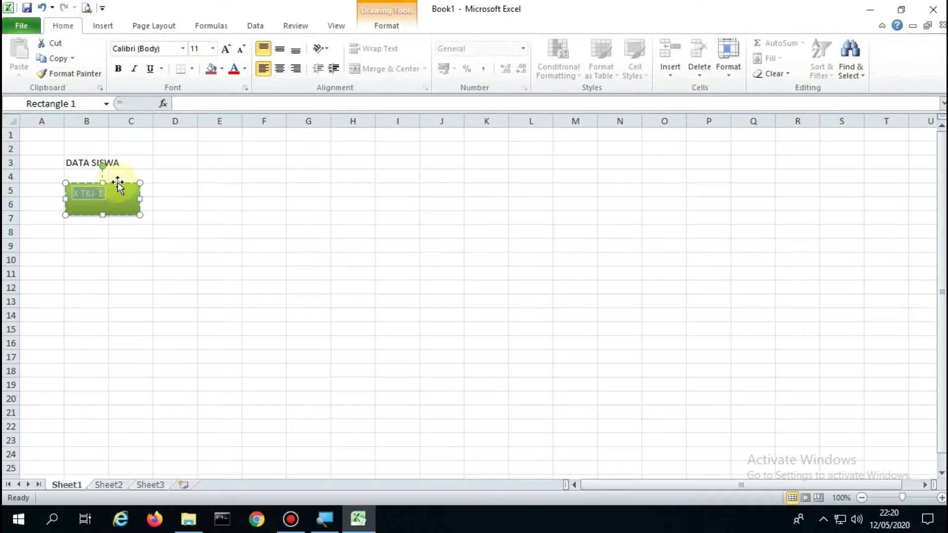
click(118, 69)
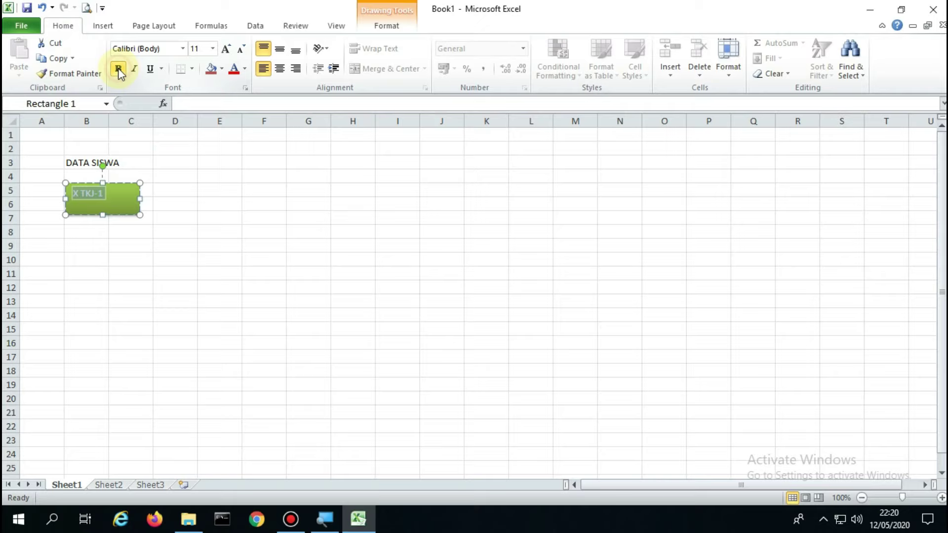
click(212, 48)
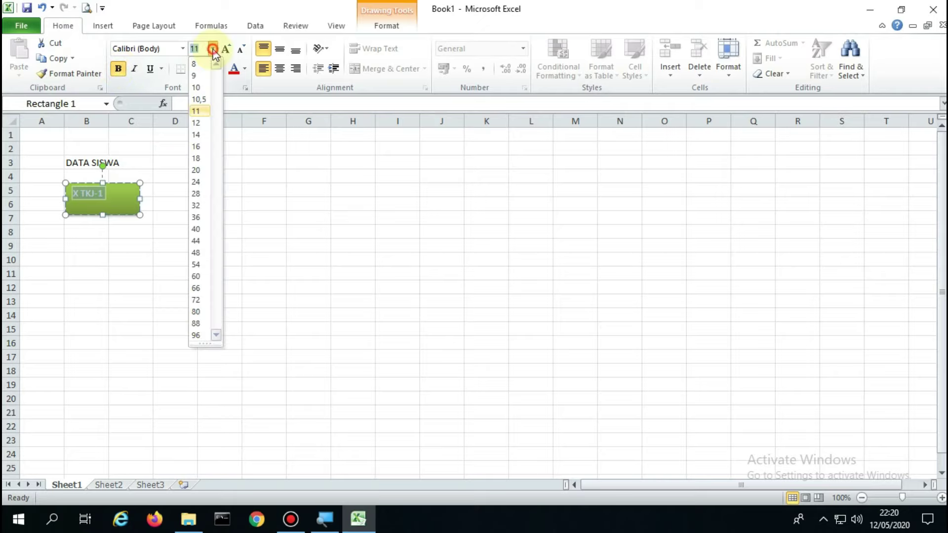
click(196, 170)
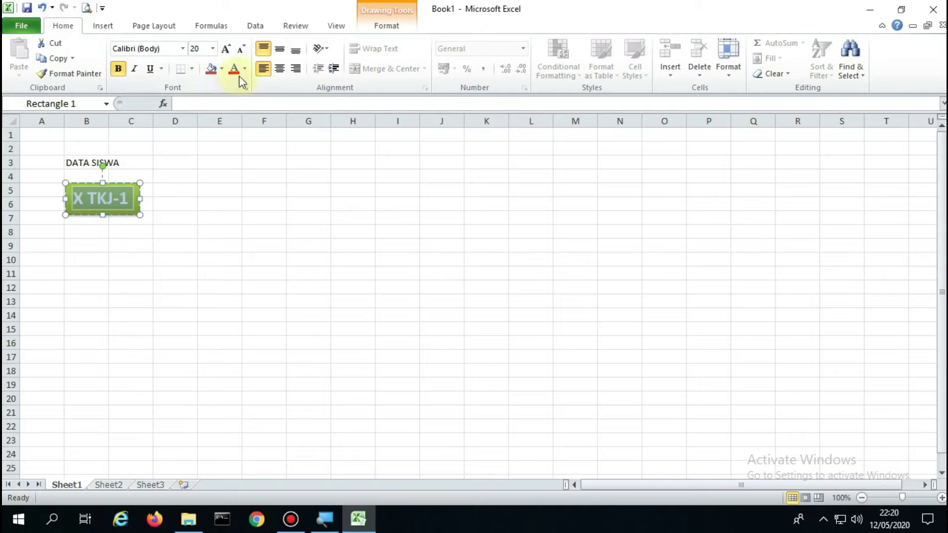
click(244, 69)
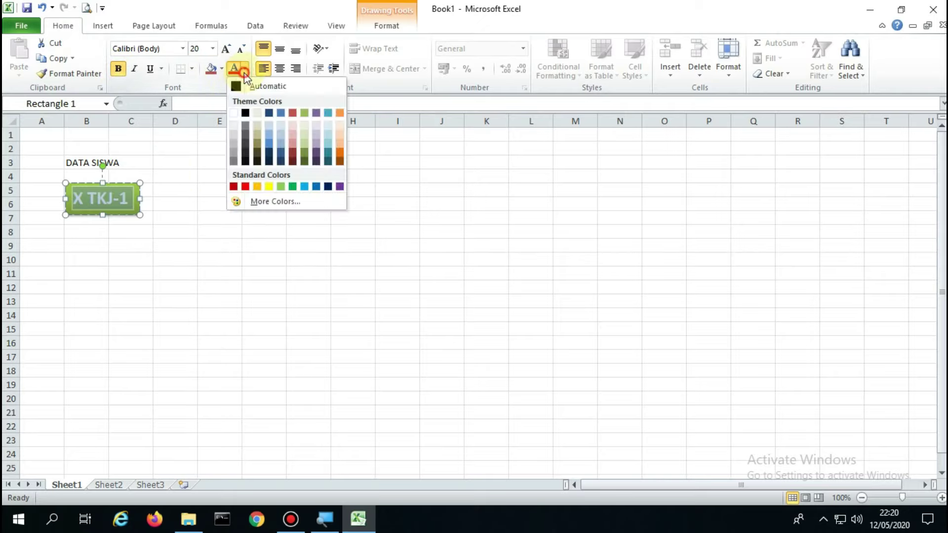
click(246, 115)
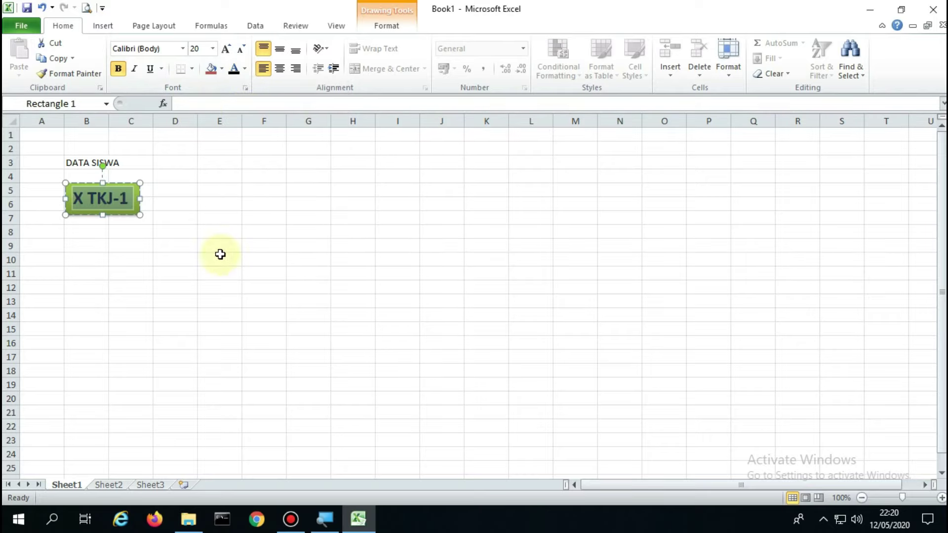
click(129, 245)
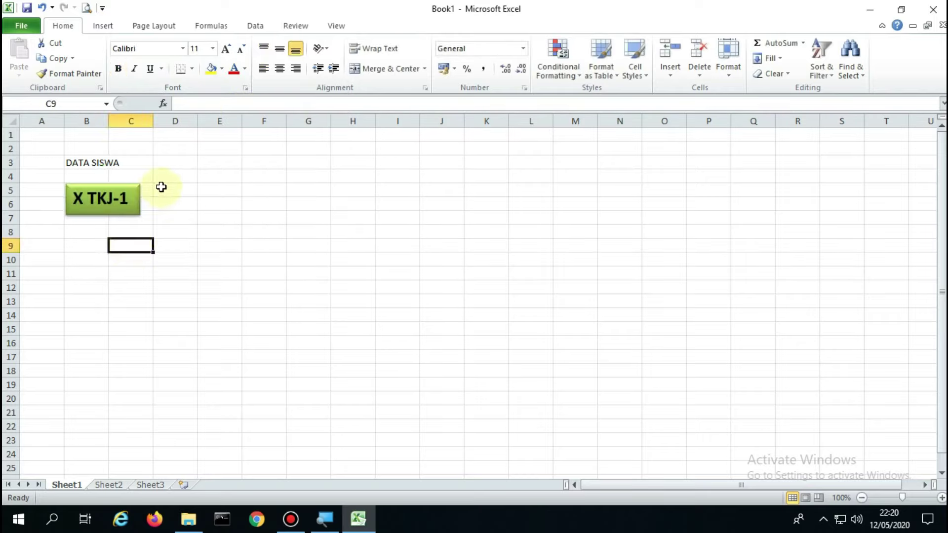
click(165, 216)
Step: Duplicate the X TKJ-1 button twice and stack the copies in line below it
click(138, 206)
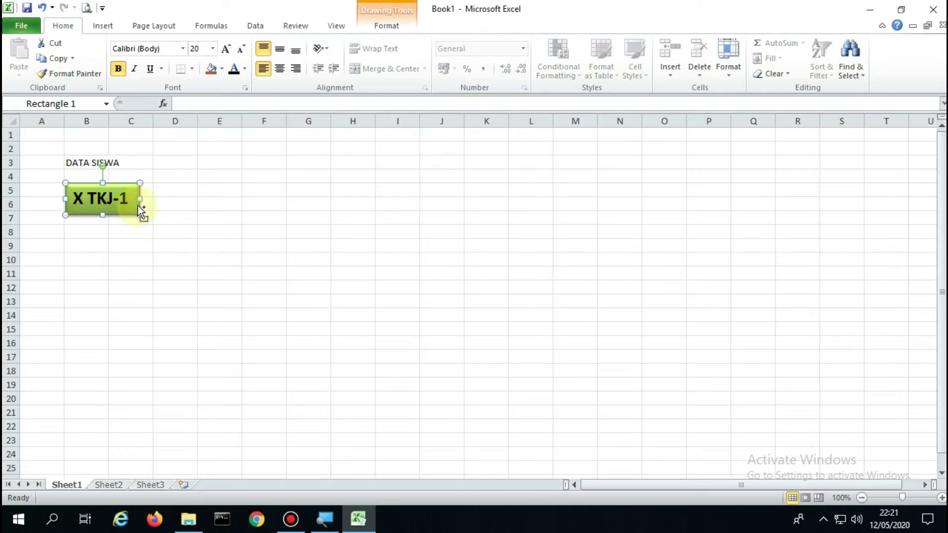
key(ctrl+c)
key(ctrl+v)
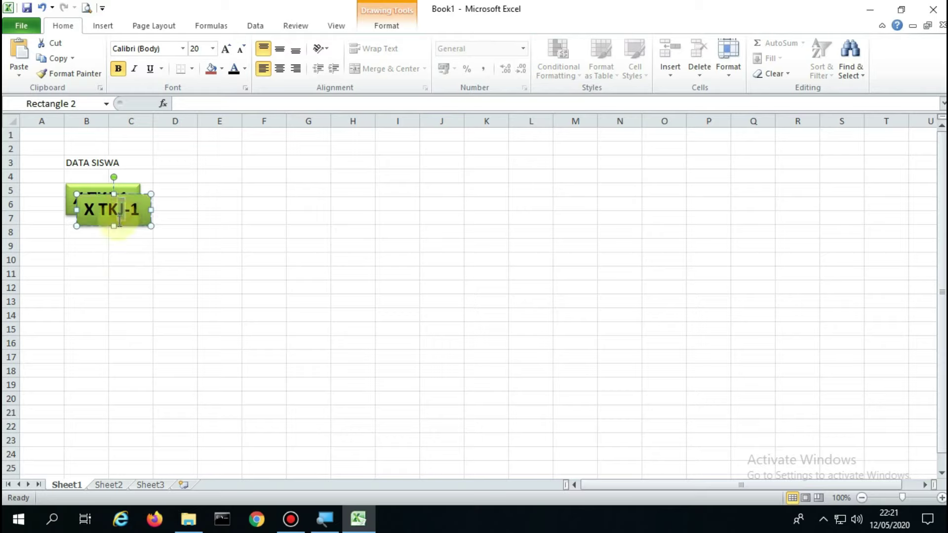
click(173, 233)
drag(151, 210, 140, 237)
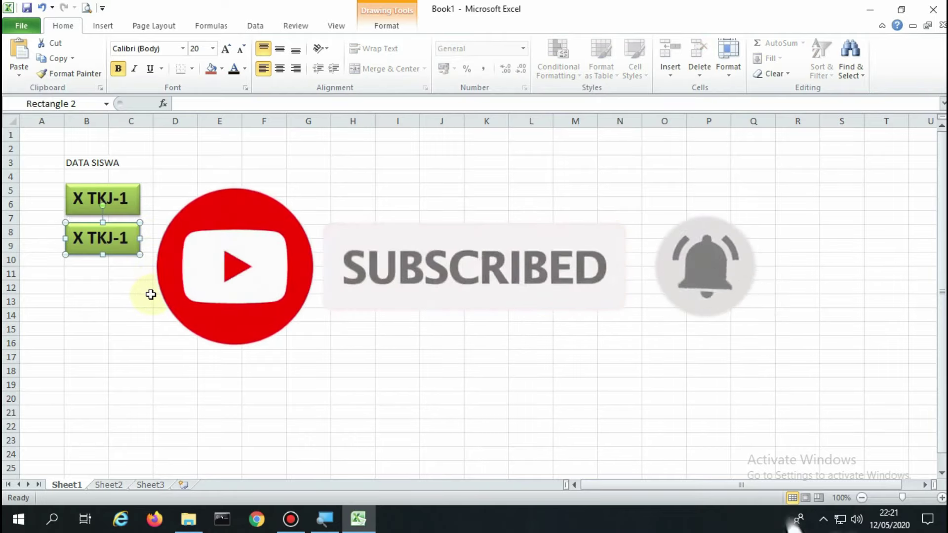
key(ctrl+d)
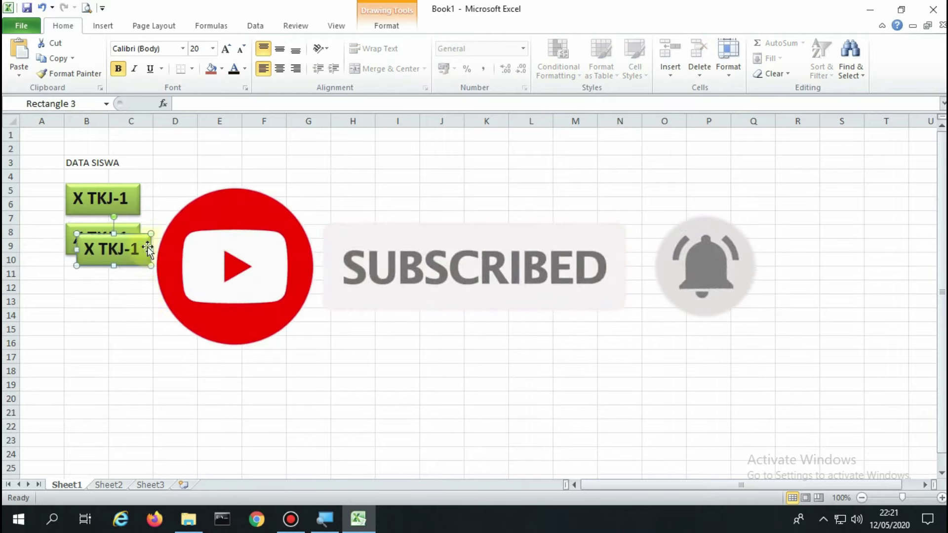
drag(143, 235, 130, 268)
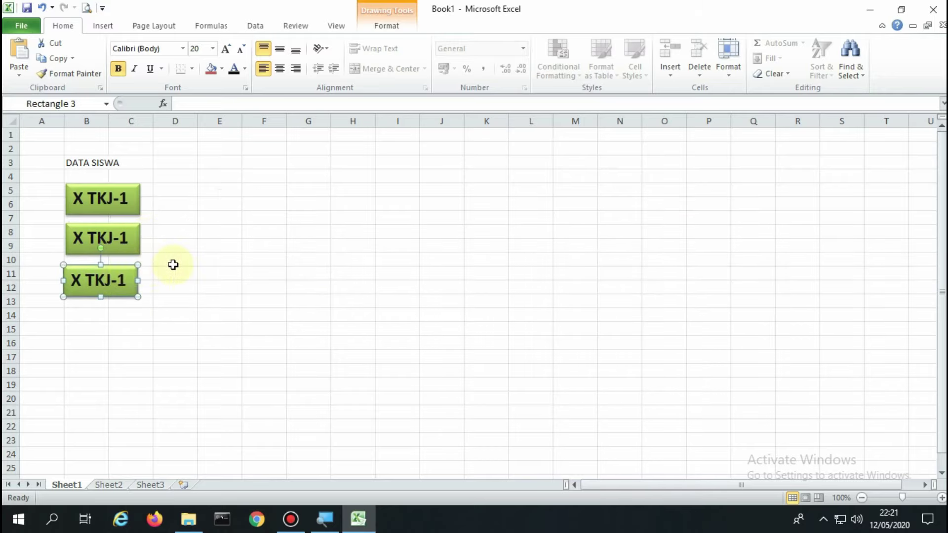
key(Right)
key(Right)
key(Right)
key(Right)
key(Right)
click(207, 269)
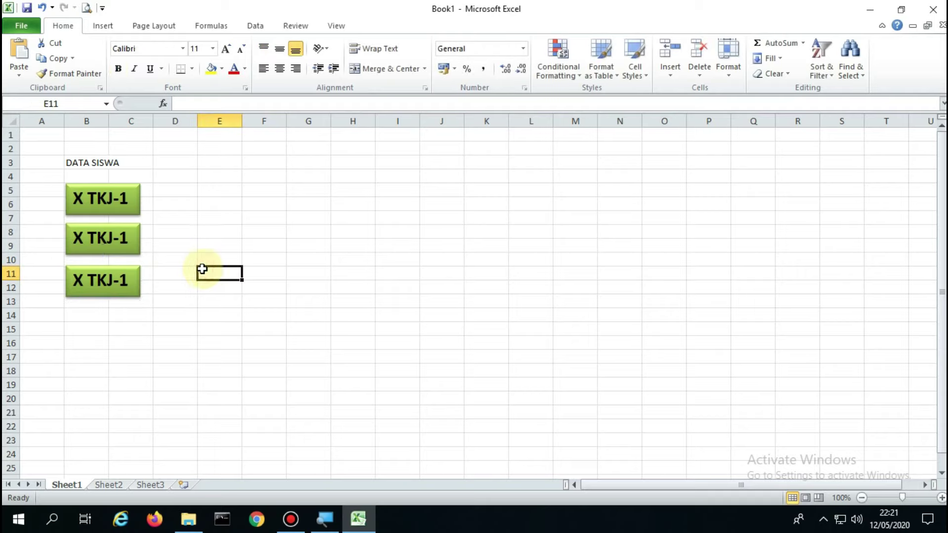
Step: Relabel the two copies as X TKJ-2 and X TKJ-3
click(105, 236)
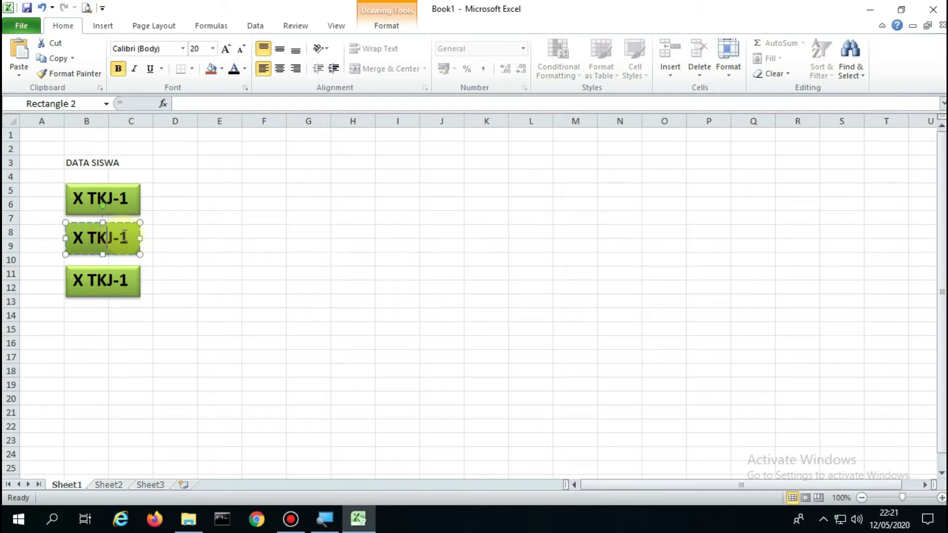
click(126, 238)
text(2)
click(128, 278)
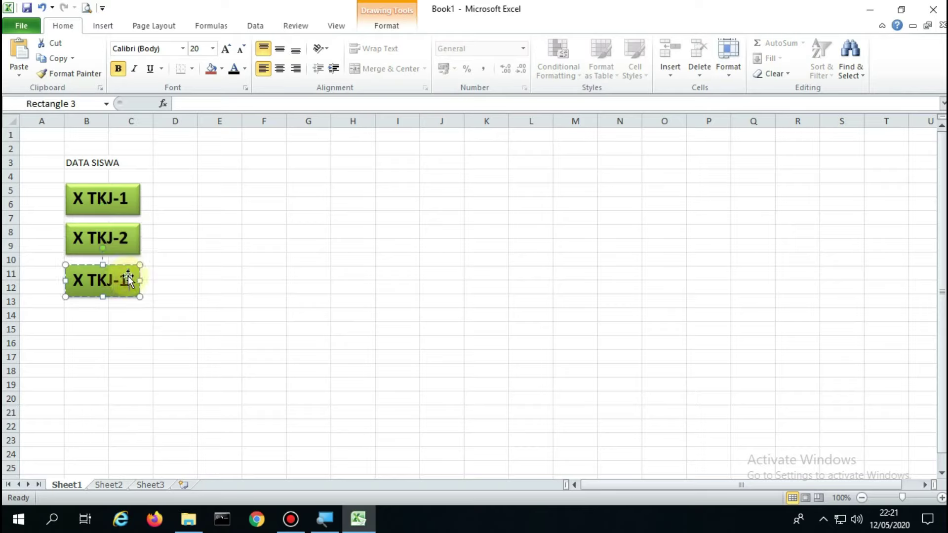
text(3)
click(249, 260)
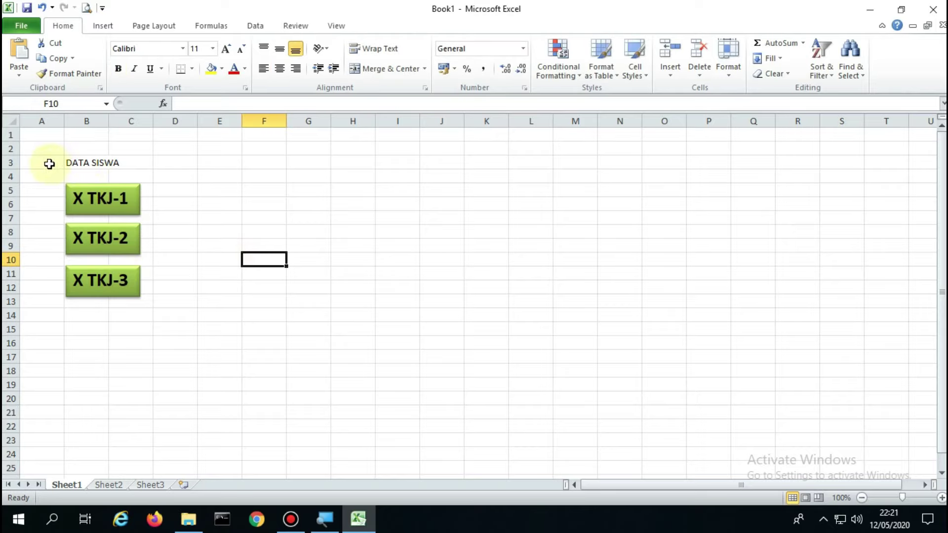
Step: Merge and centre DATA SISWA across A3:D3, making it bold at 22 pt
click(78, 161)
drag(46, 163, 172, 164)
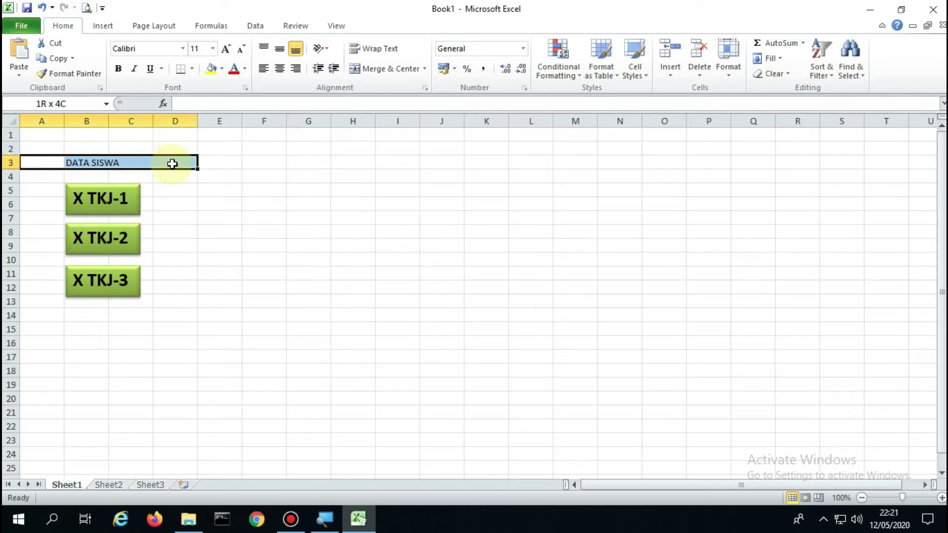
click(385, 68)
click(118, 69)
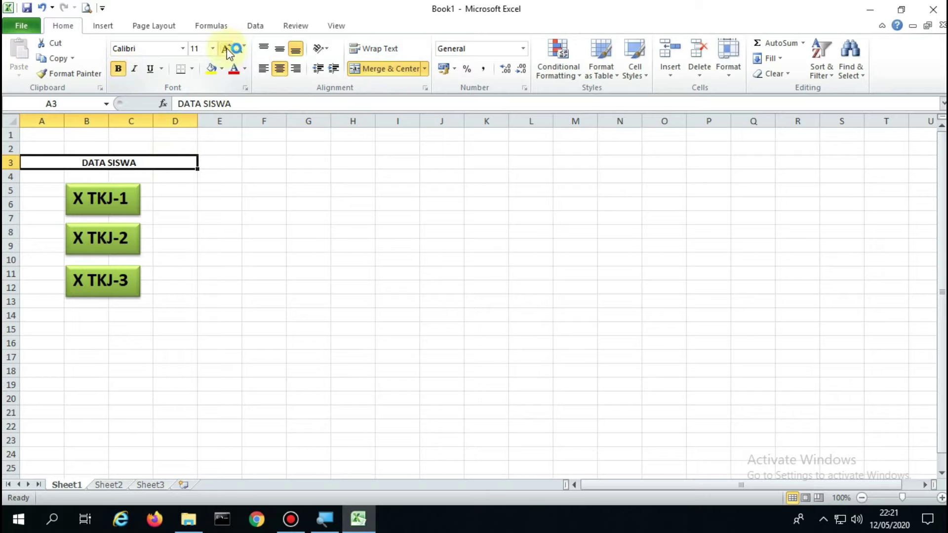
click(212, 49)
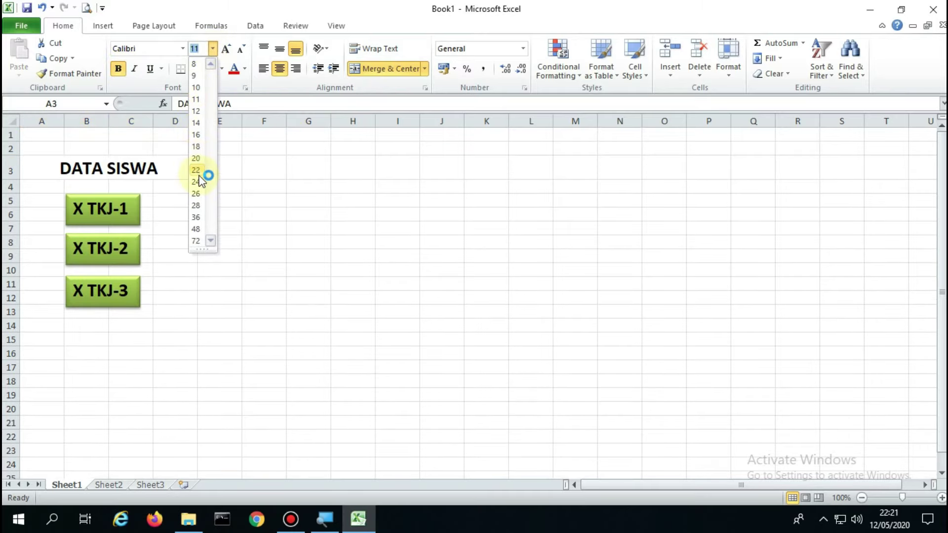
click(197, 170)
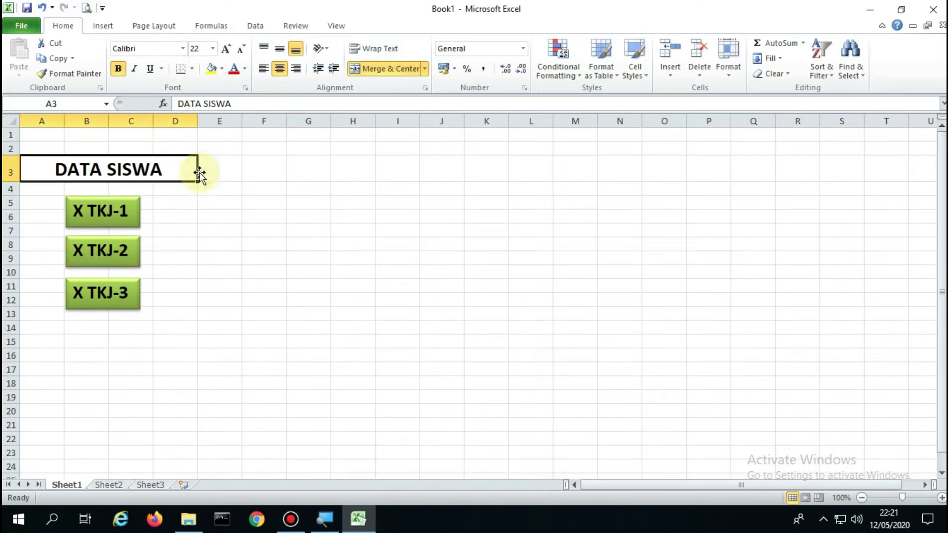
click(260, 262)
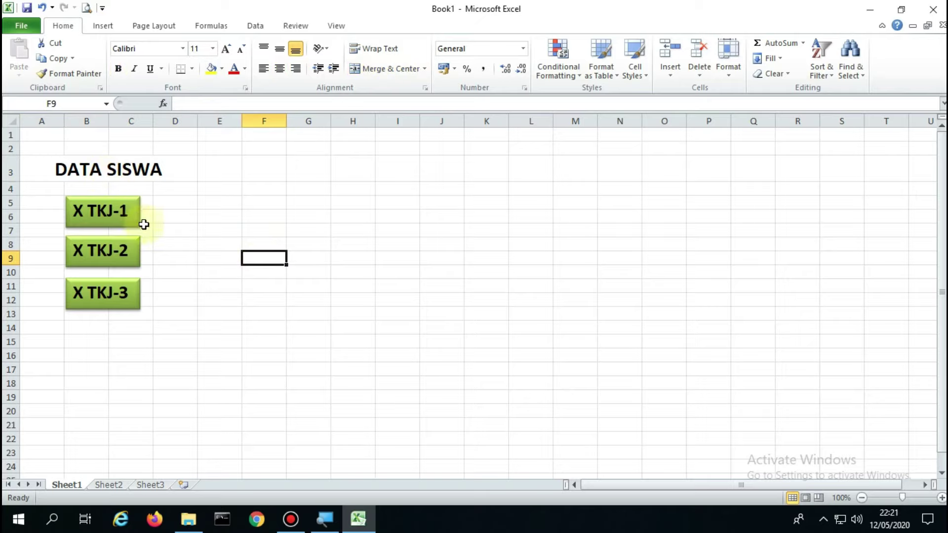
click(131, 169)
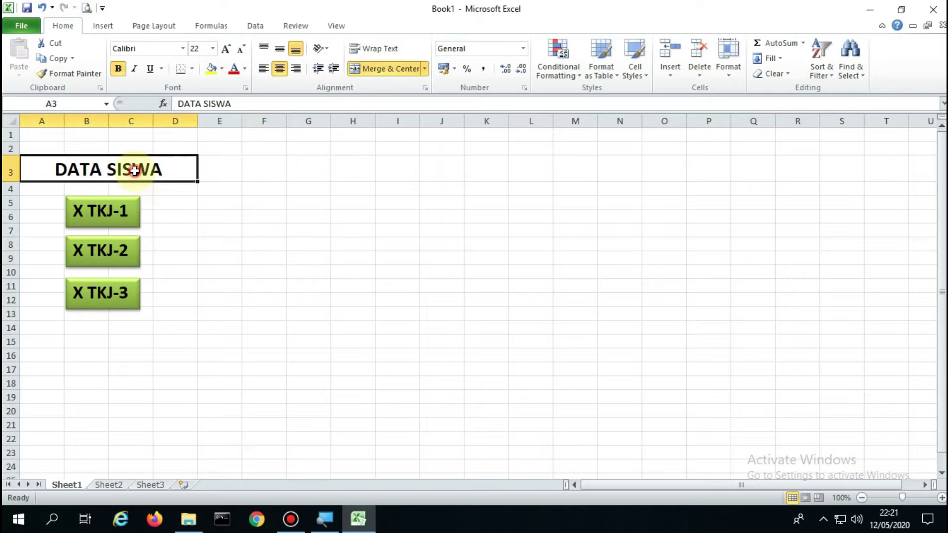
click(210, 244)
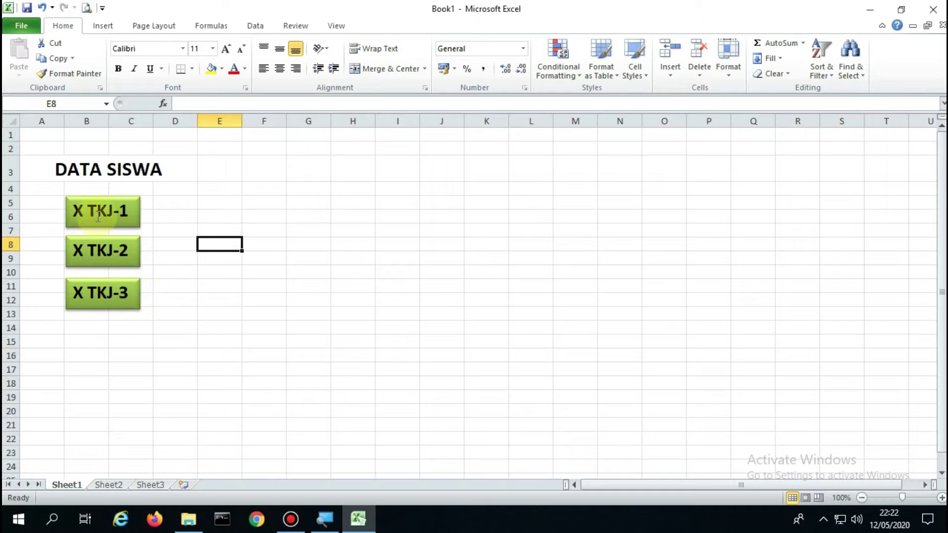
Step: Insert a new worksheet, Sheet4, and browse the sheet tabs back to Sheet1
click(112, 485)
click(147, 484)
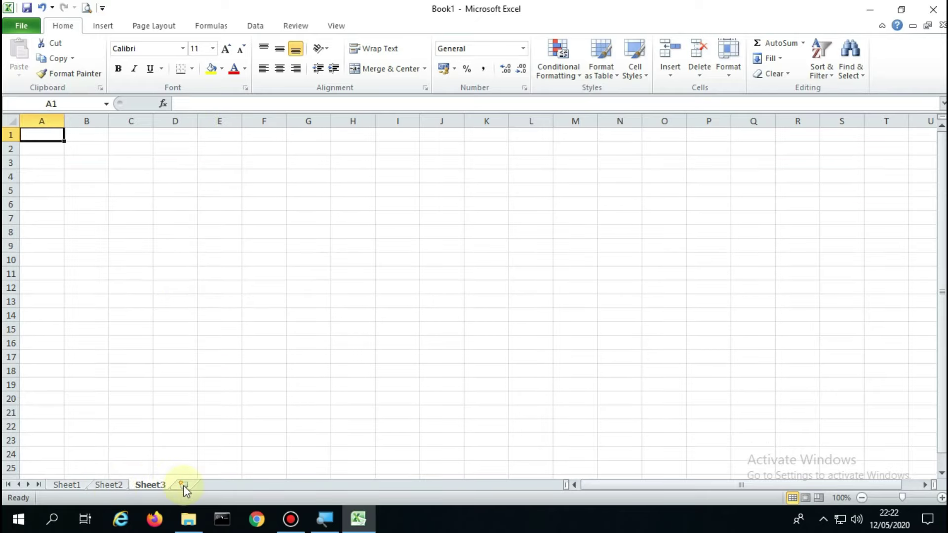
click(183, 485)
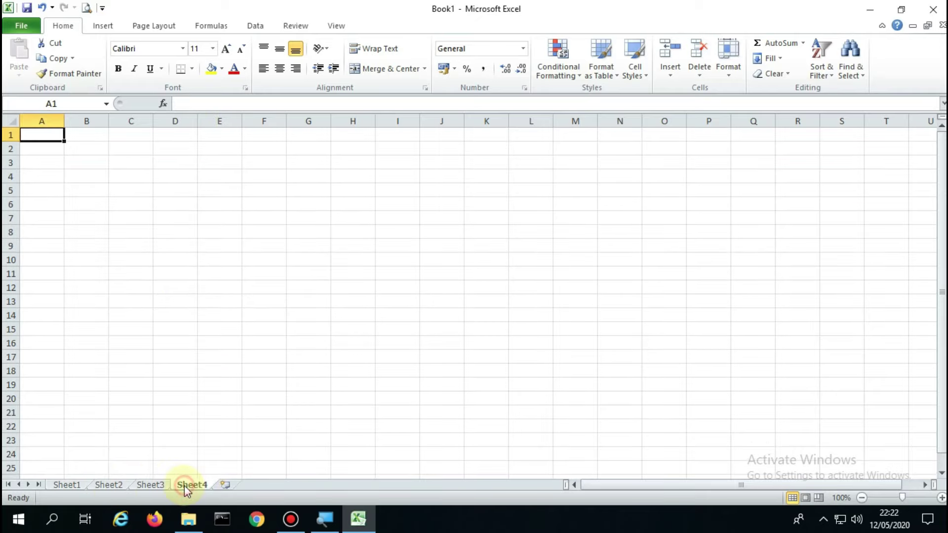
click(113, 485)
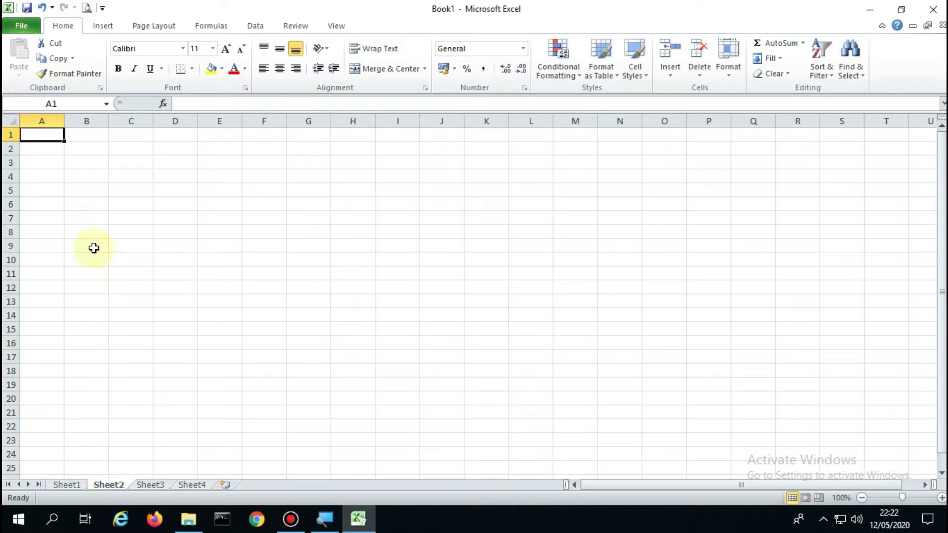
click(69, 484)
click(110, 484)
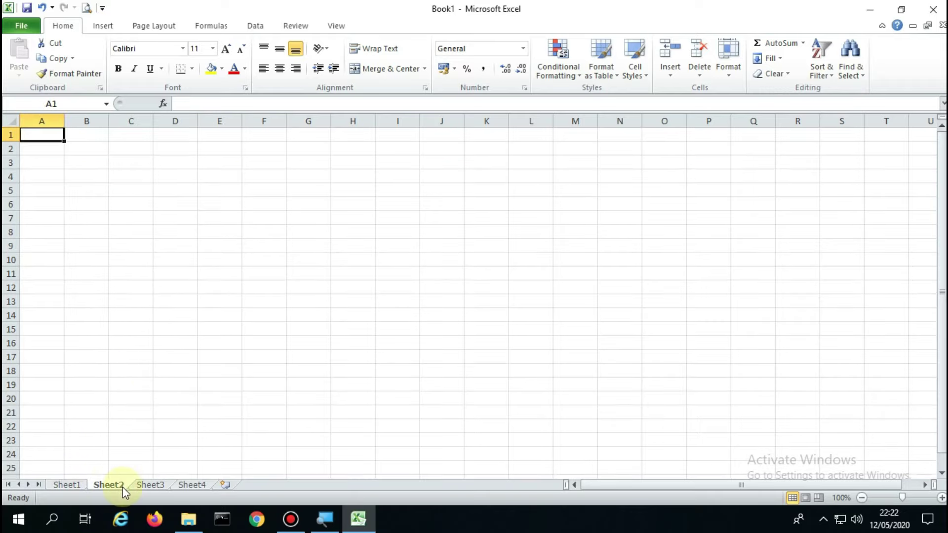
click(157, 483)
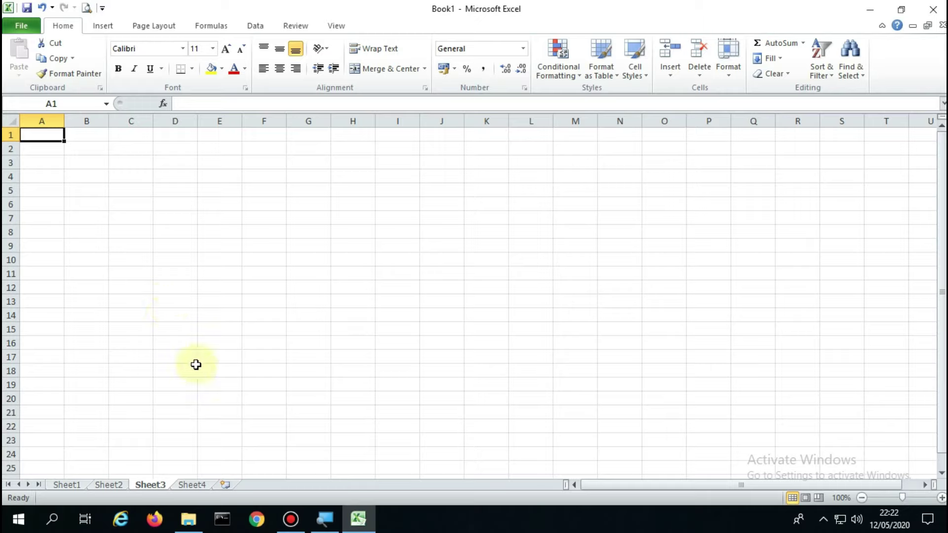
click(195, 486)
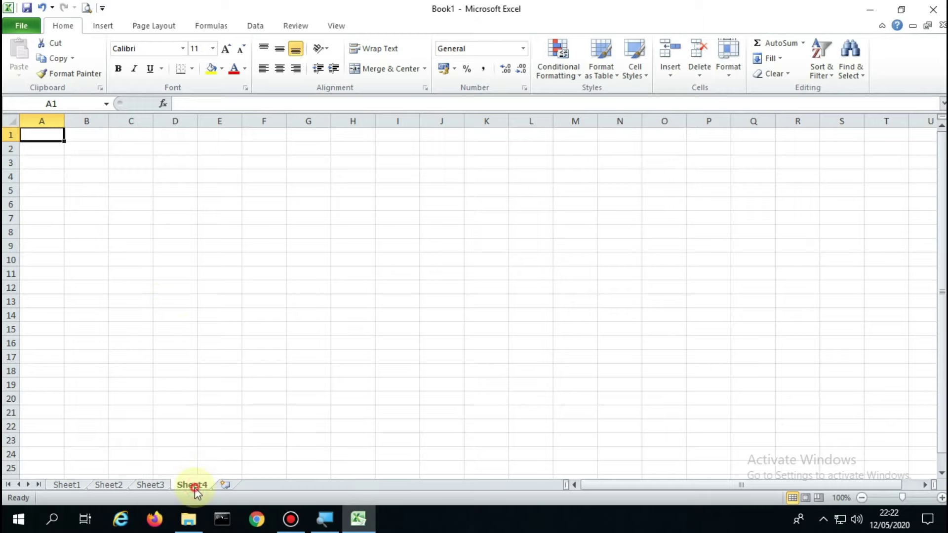
click(104, 487)
click(74, 484)
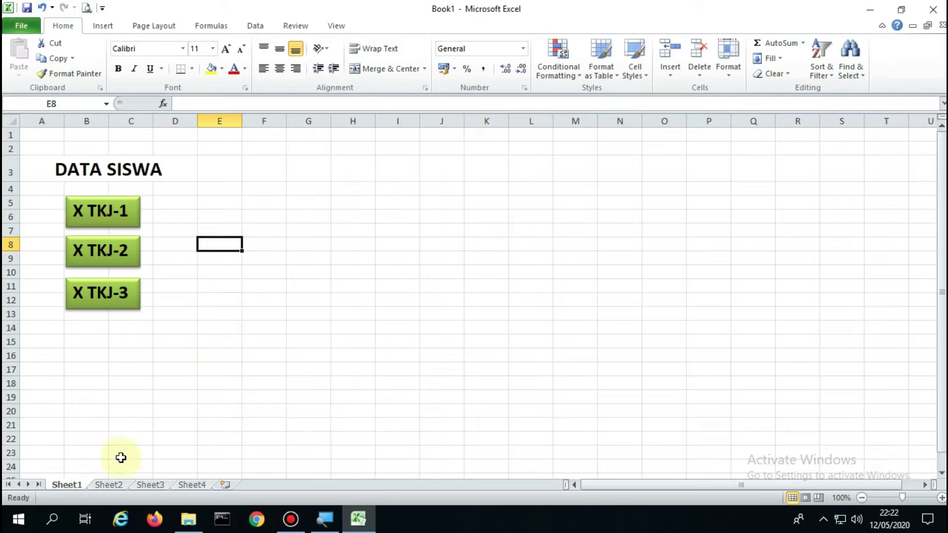
Step: Rename Sheet2 to X TKJ-1 and Sheet3 to X TKJ-2
click(119, 485)
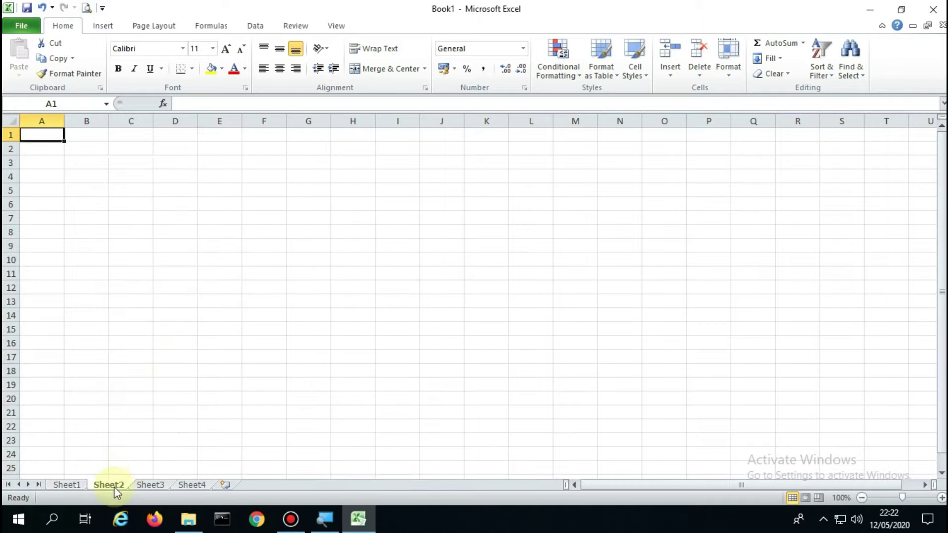
double_click(114, 486)
text(X)
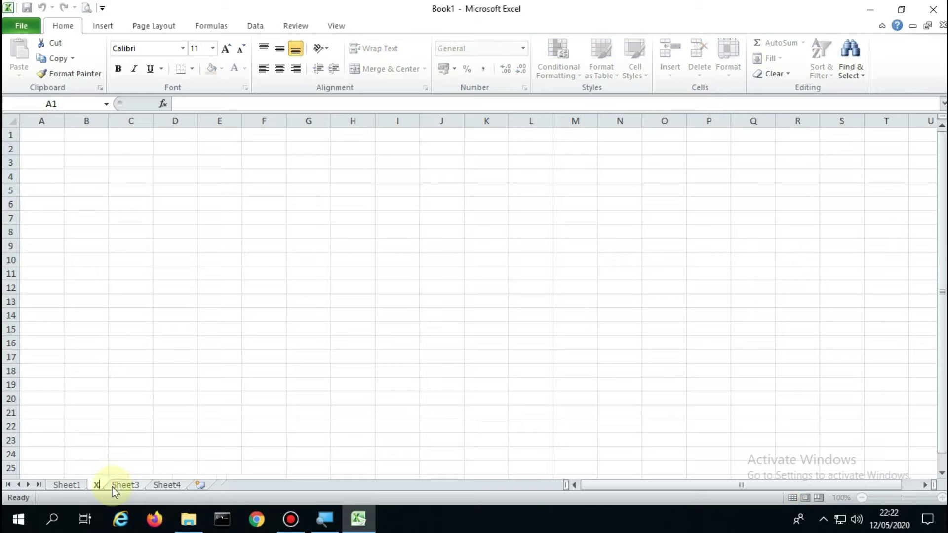
text( TKJ-1)
key(Return)
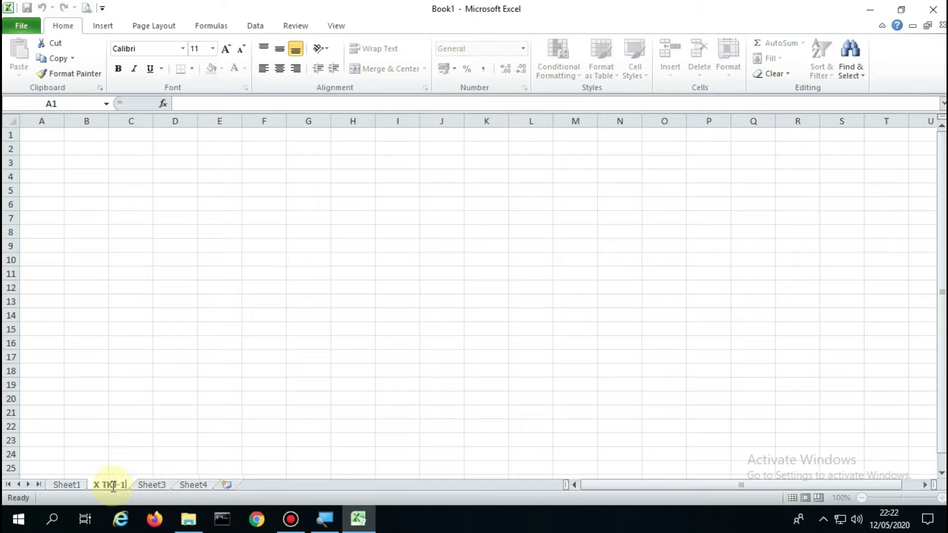
double_click(156, 483)
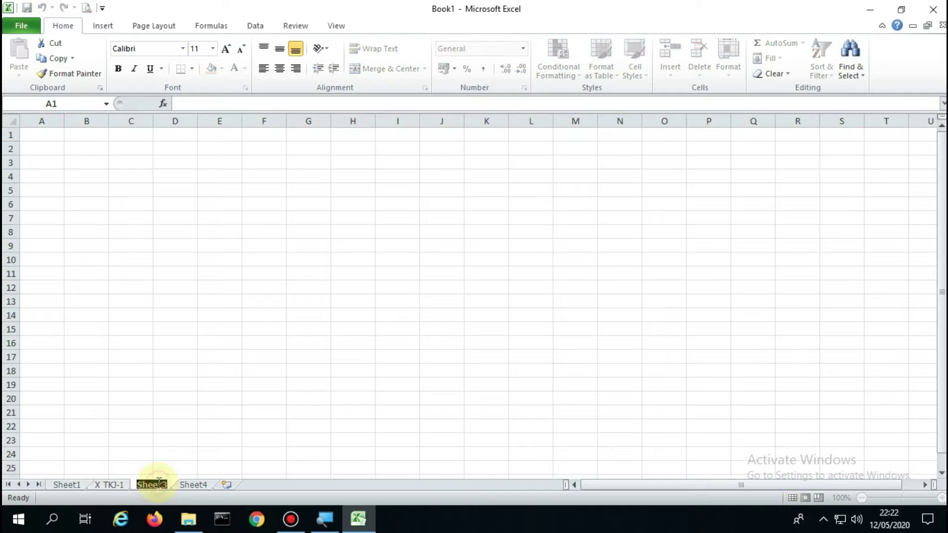
text(X T)
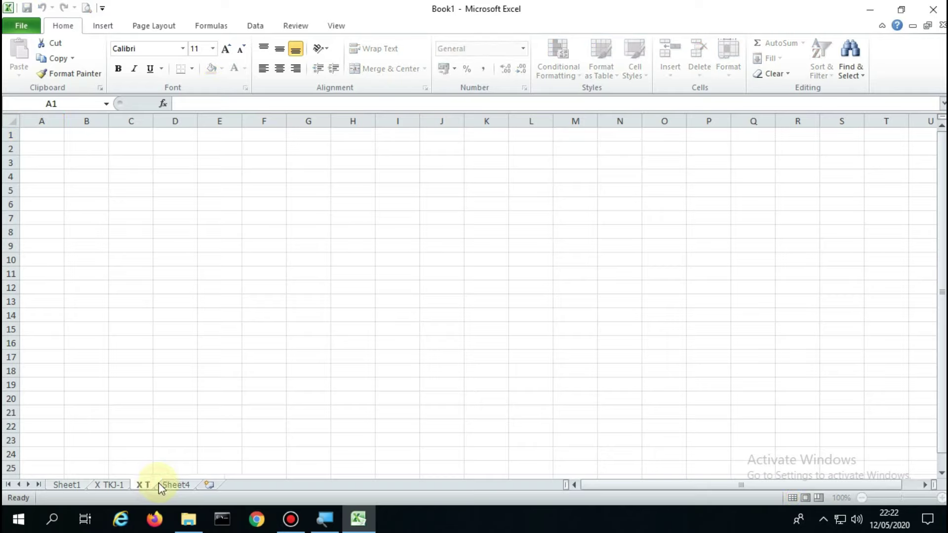
text(KJ-2)
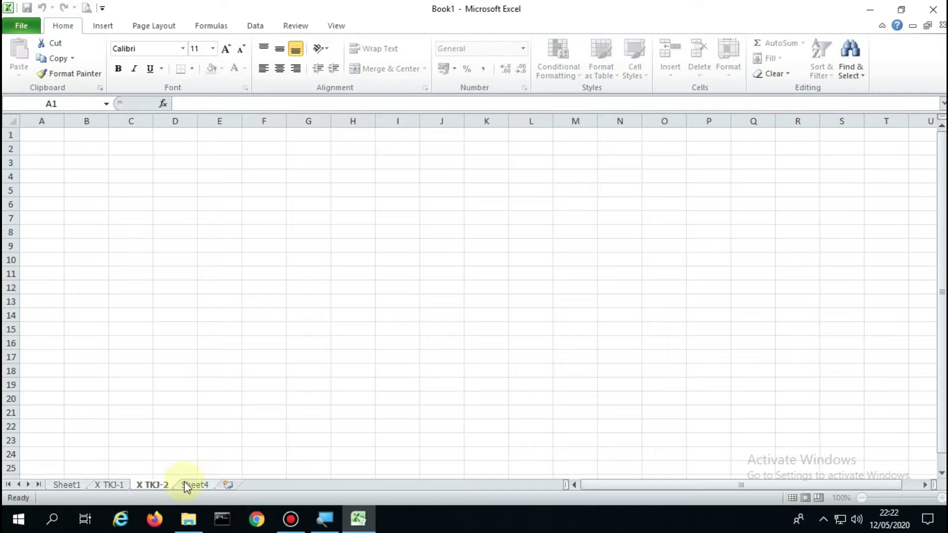
click(185, 483)
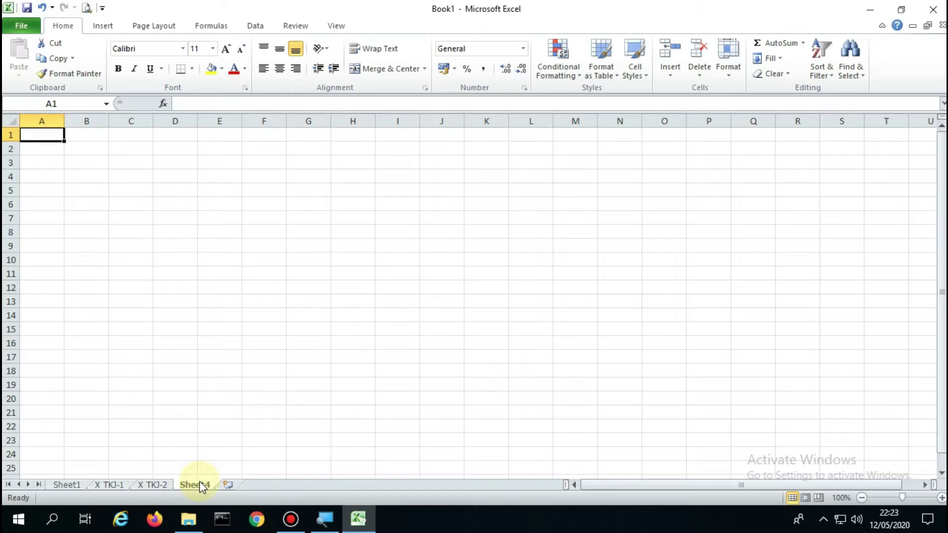
Step: Rename Sheet4 to X TKJ-3, then go to the X TKJ-1 sheet
click(114, 485)
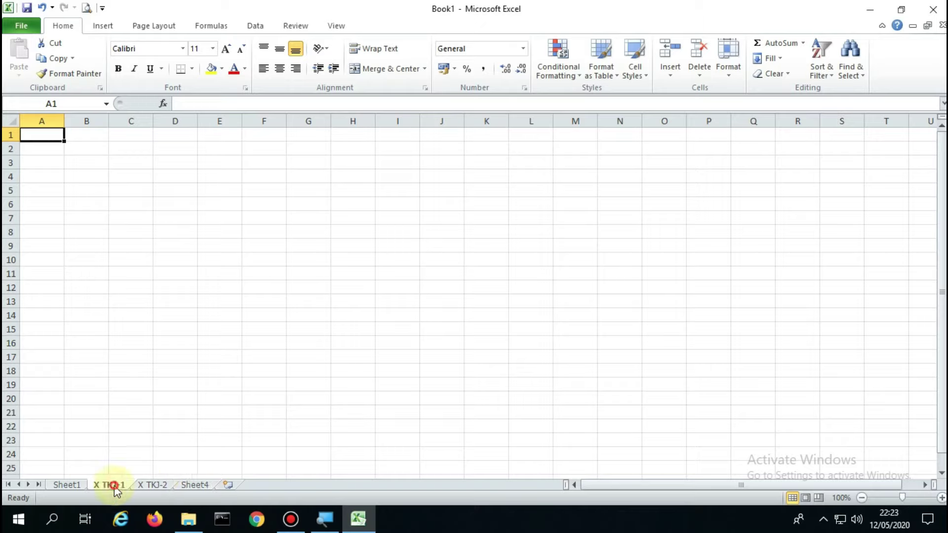
click(152, 484)
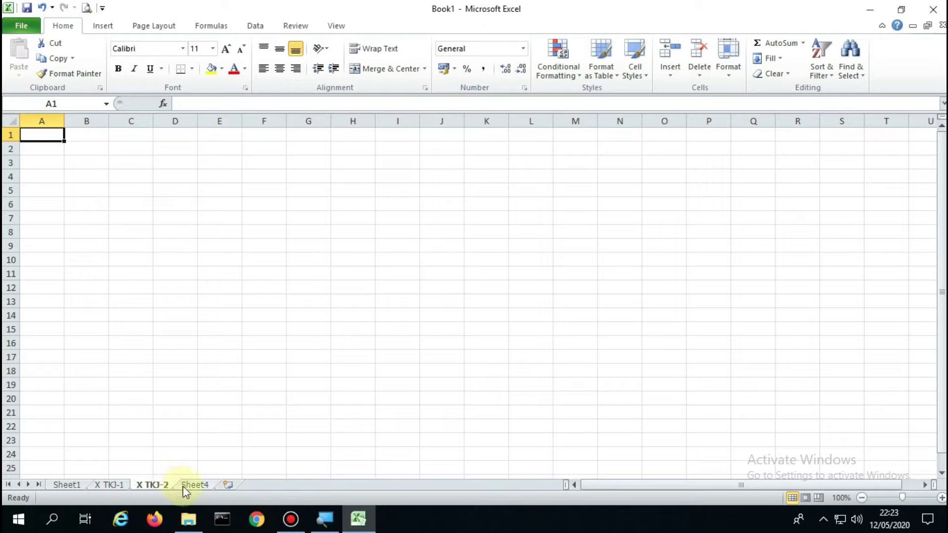
click(190, 485)
double_click(190, 485)
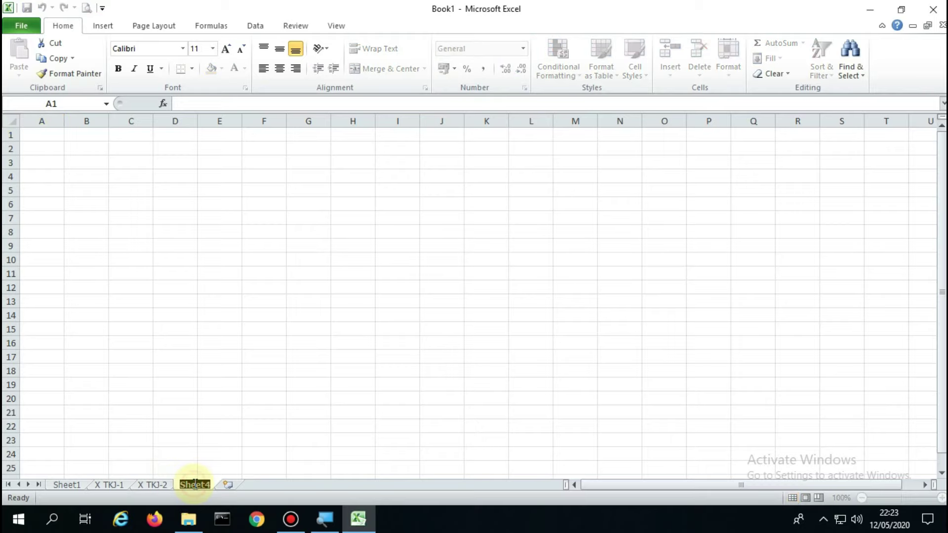
click(220, 440)
right_click(192, 485)
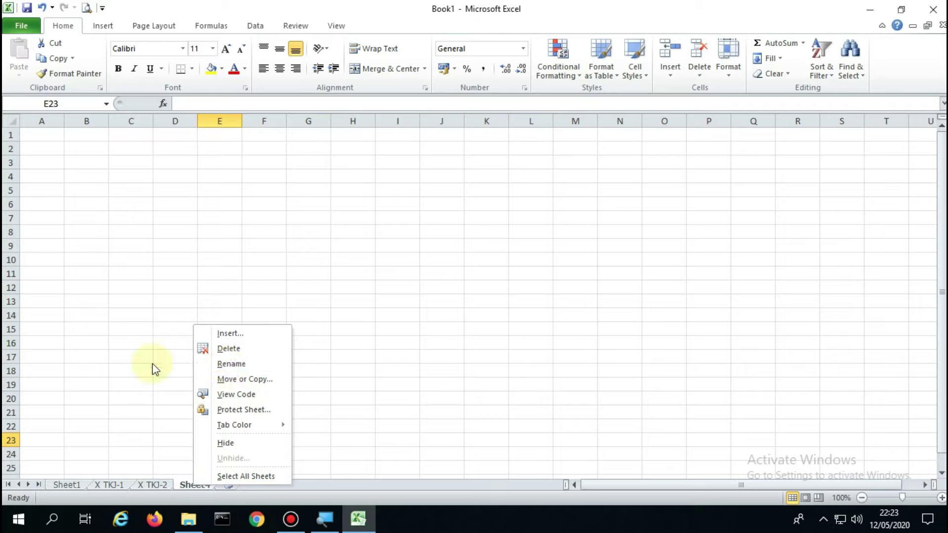
click(152, 367)
double_click(197, 485)
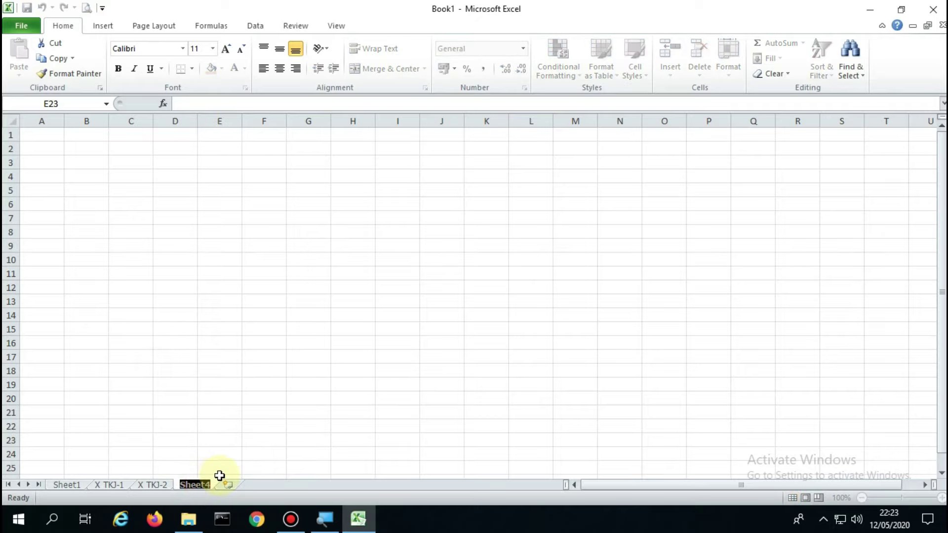
text(X TKJ)
text(-3)
click(289, 359)
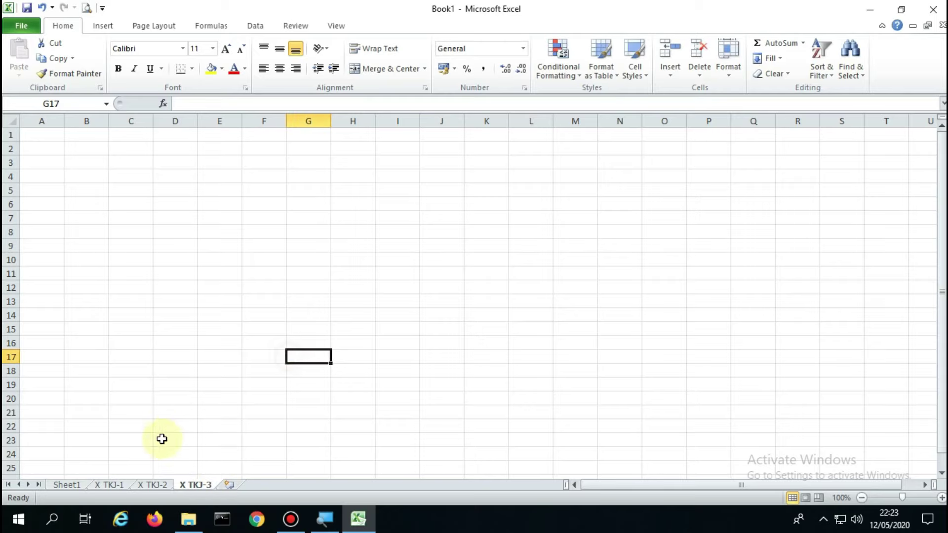
click(122, 485)
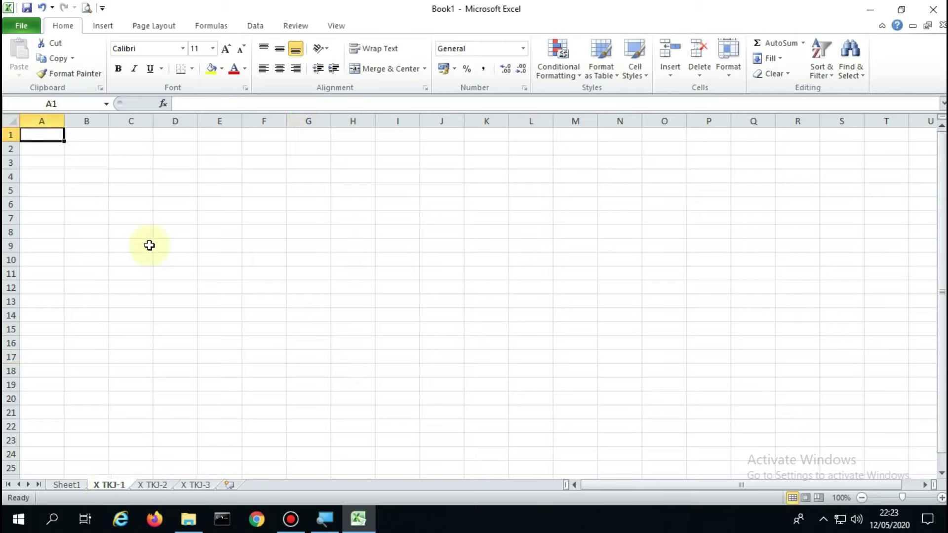
Step: Add centred headings NO in B4 and NAMA in C4
click(122, 175)
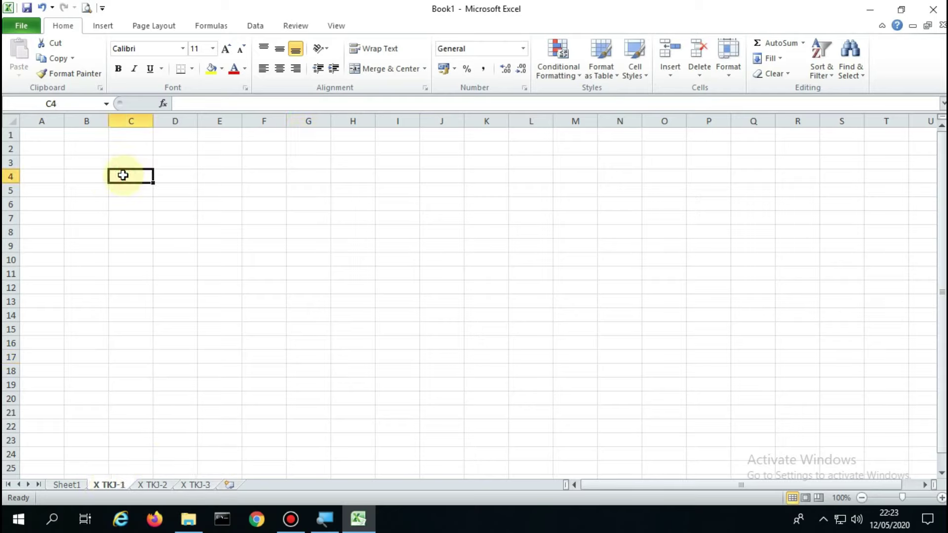
text(NAMA)
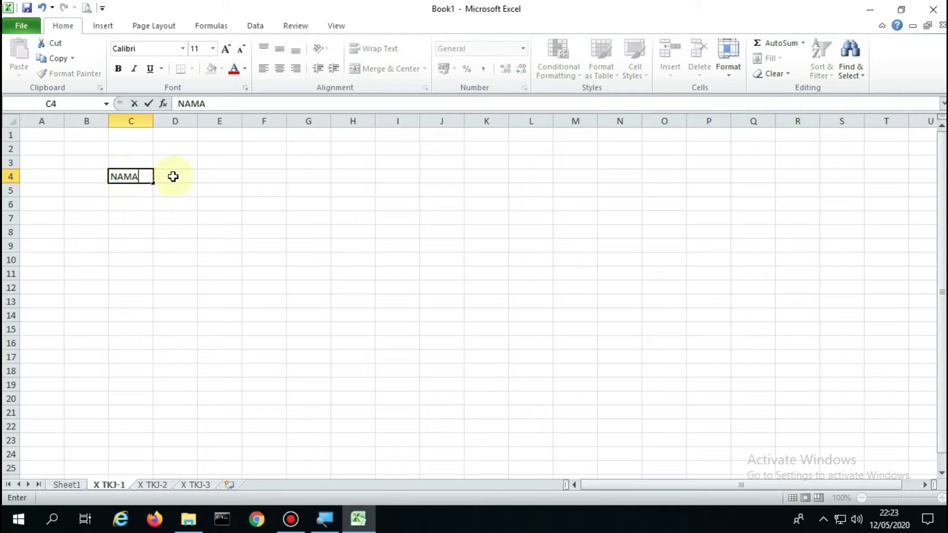
click(173, 176)
click(91, 176)
text(NO)
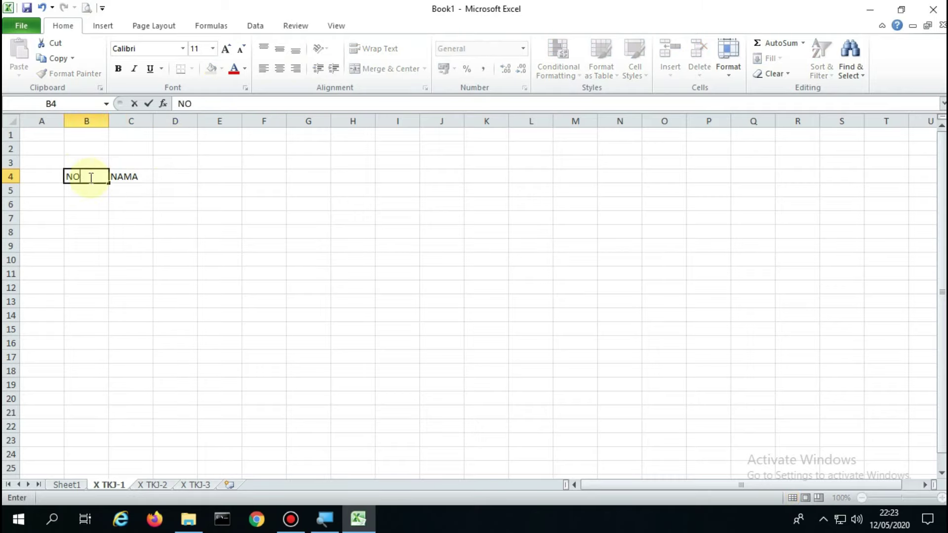
drag(132, 230, 131, 218)
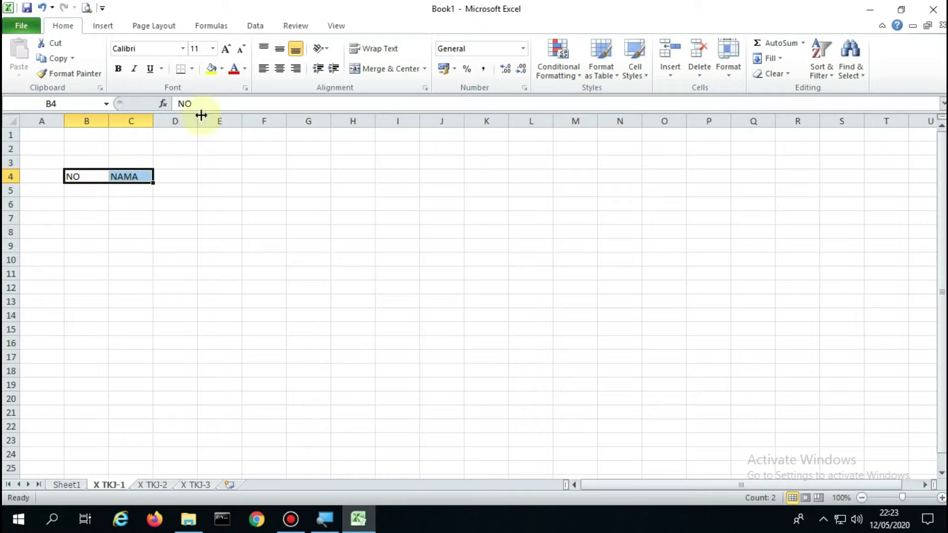
click(279, 69)
click(274, 218)
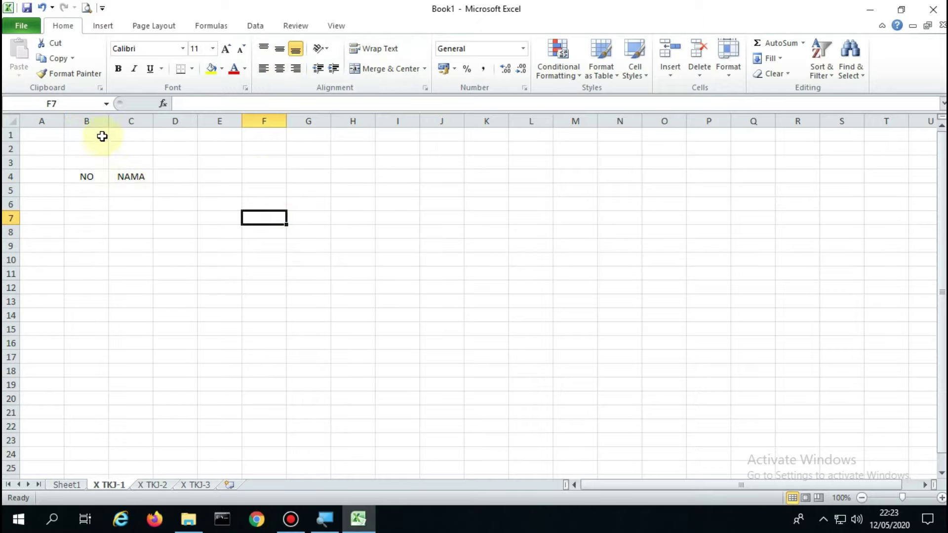
Step: Narrow column B, widen column C, and enter three student names in C5:C7
mouse_move(108, 127)
mouse_down()
mouse_move(94, 127)
mouse_move(156, 127)
mouse_up()
click(129, 175)
click(123, 190)
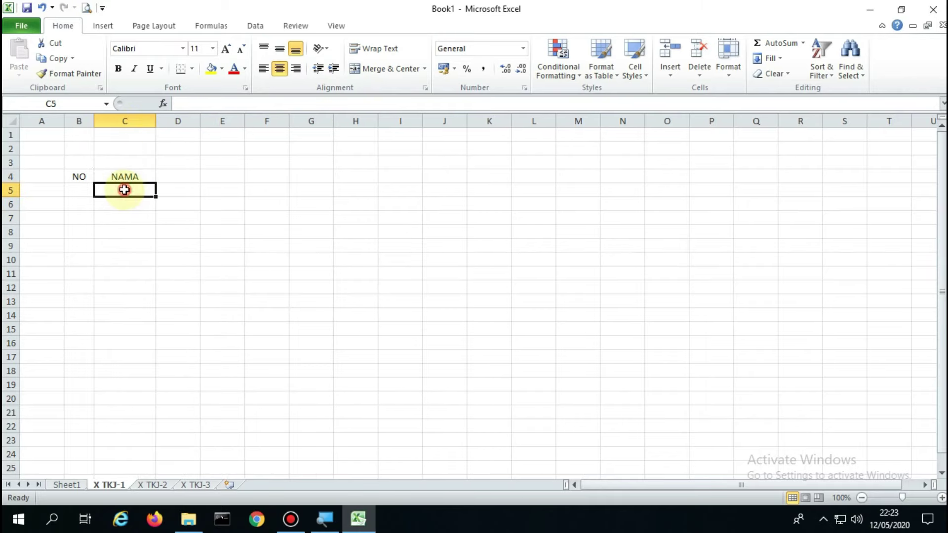
text(DEDE)
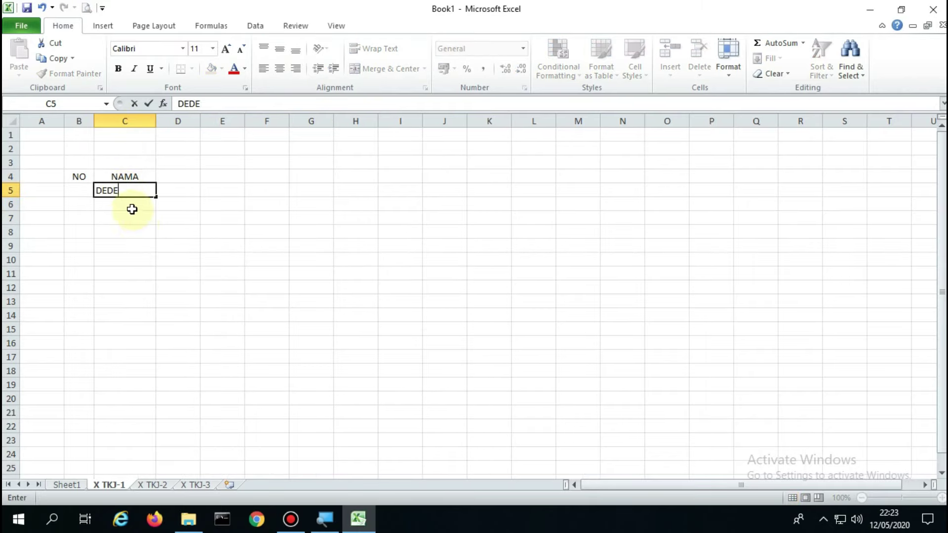
click(145, 229)
click(127, 202)
text(DERI)
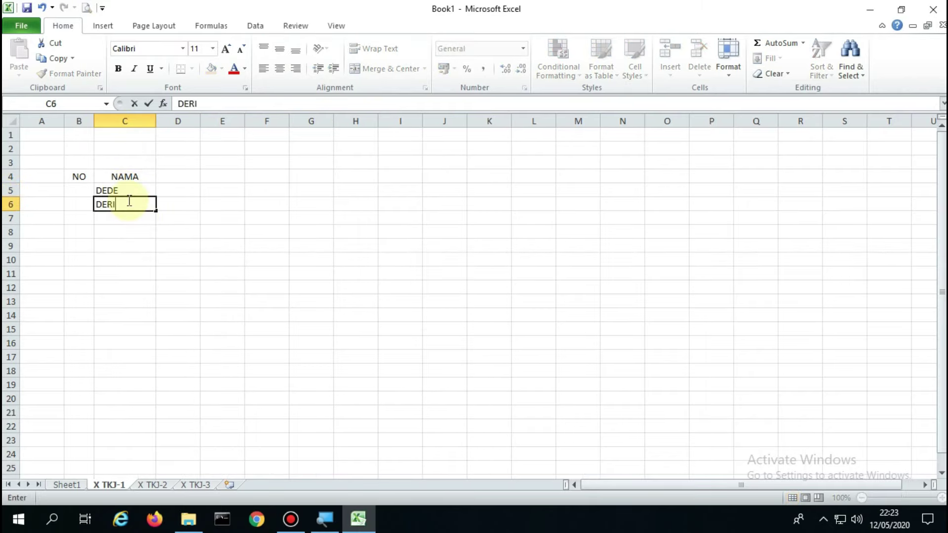
key(Return)
text(DEWI)
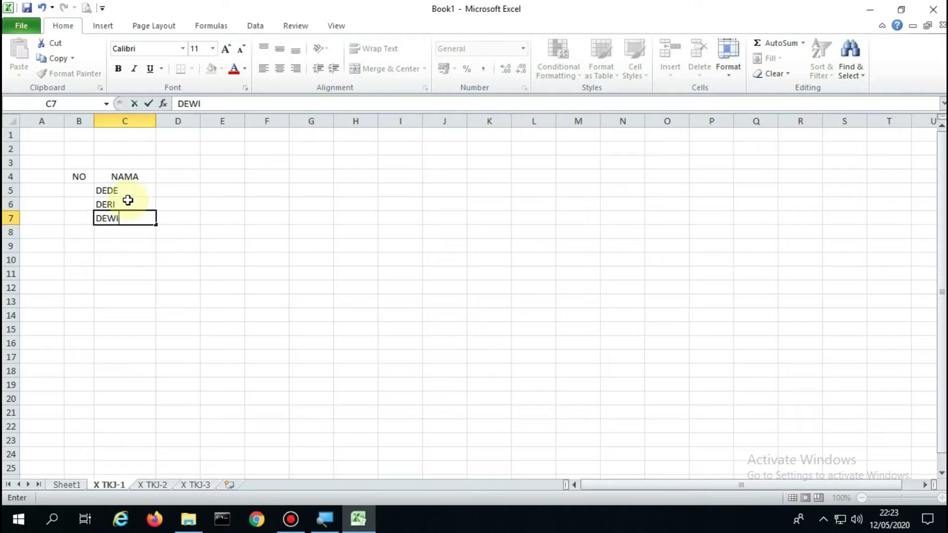
click(210, 258)
Step: Number B5:B7 as 1, 2, 3 with the fill handle and centre them
click(78, 190)
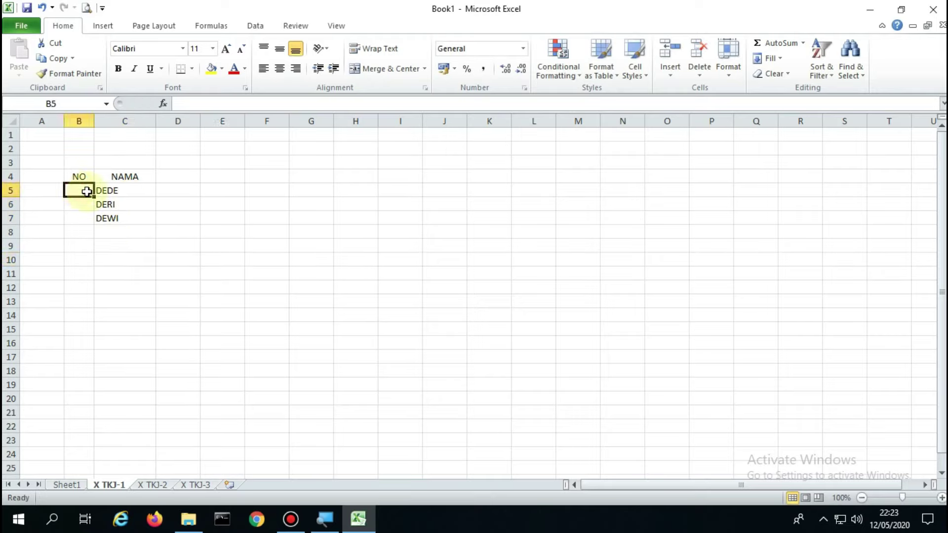
text(1)
click(103, 218)
click(88, 190)
drag(94, 196, 96, 223)
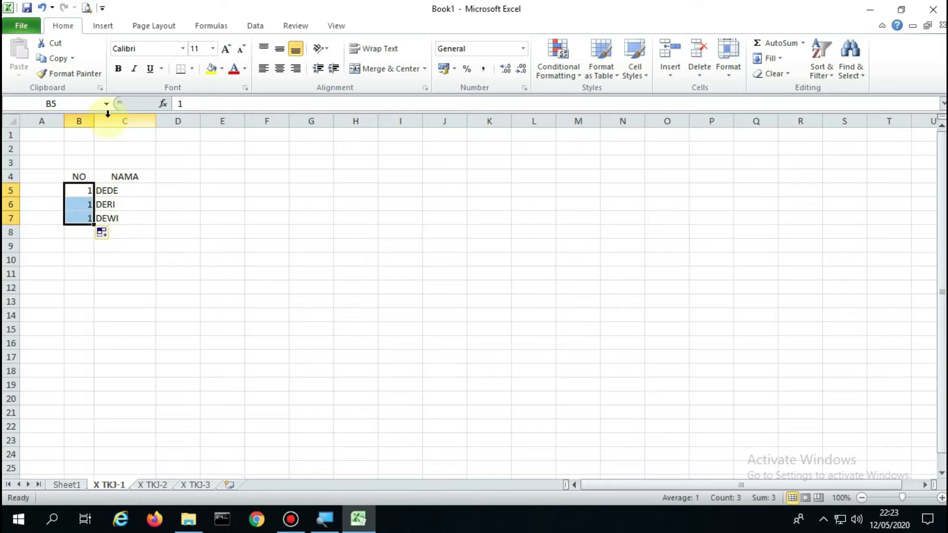
click(81, 190)
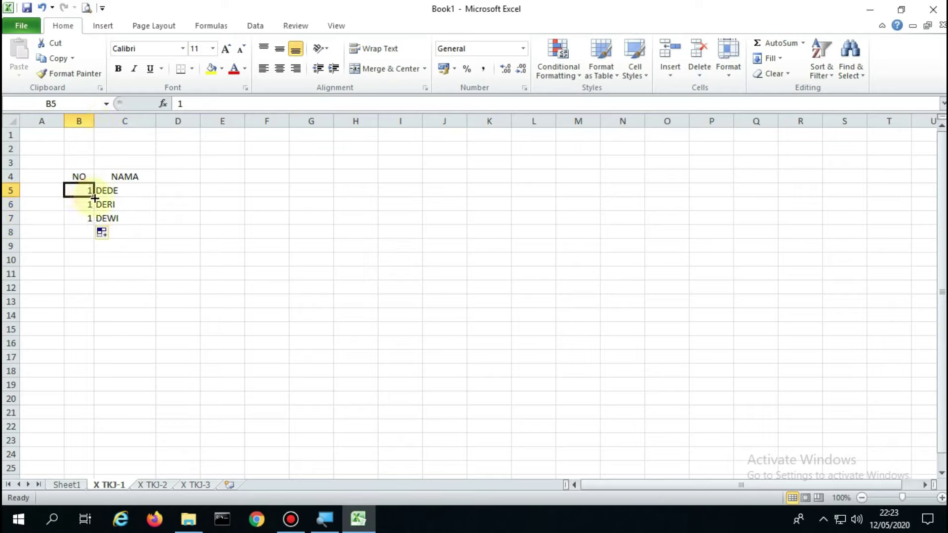
drag(95, 198, 99, 226)
drag(94, 121, 89, 121)
click(117, 192)
drag(78, 190, 80, 215)
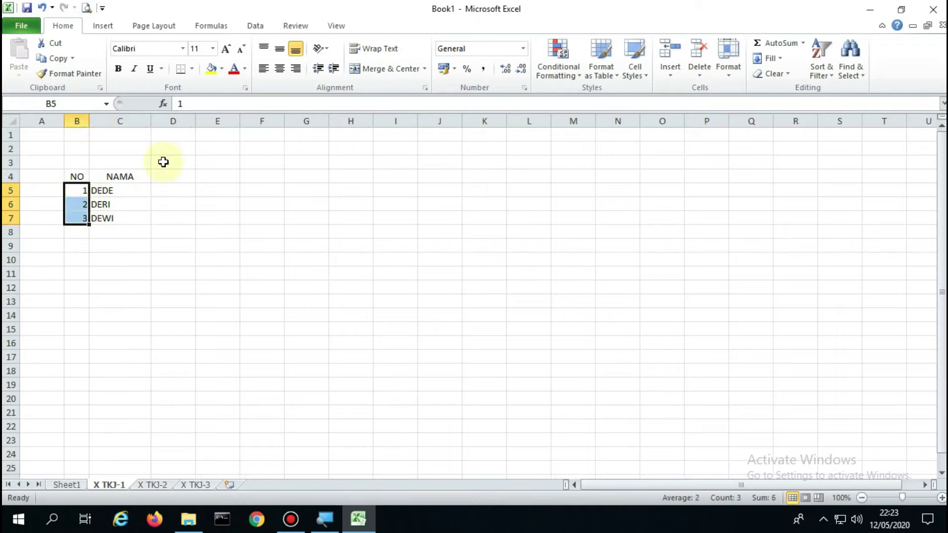
click(280, 69)
click(227, 231)
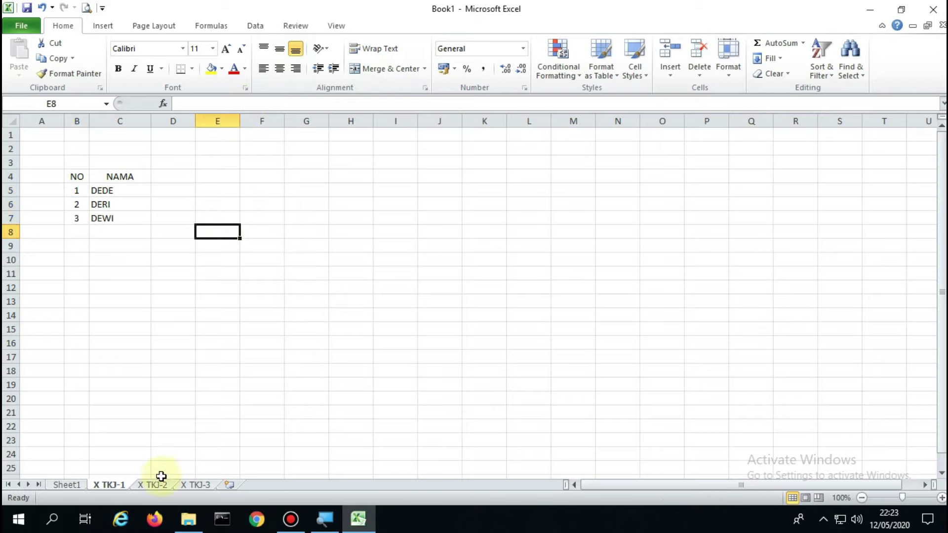
Step: Copy the NO/NAMA table B4:C7 from X TKJ-1 and switch to the X TKJ-2 sheet
drag(73, 178, 121, 218)
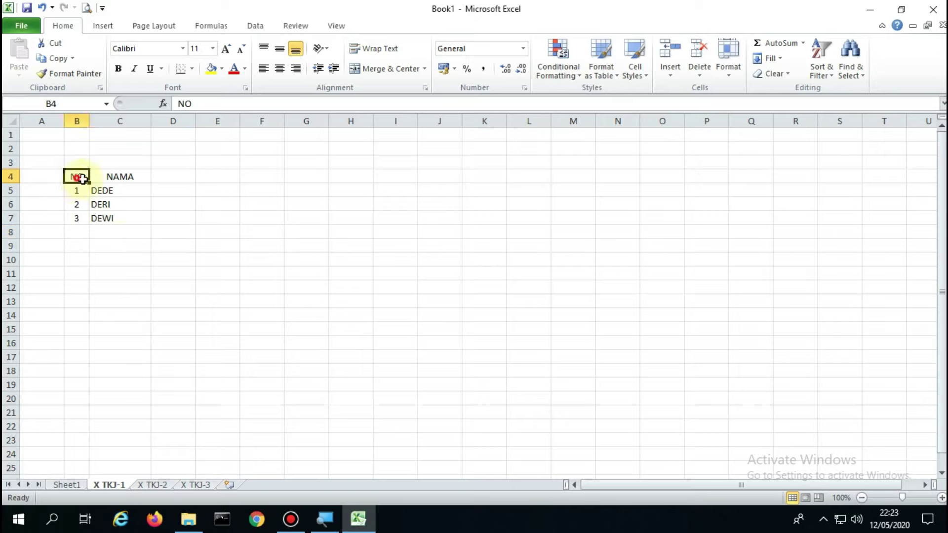
key(ctrl+c)
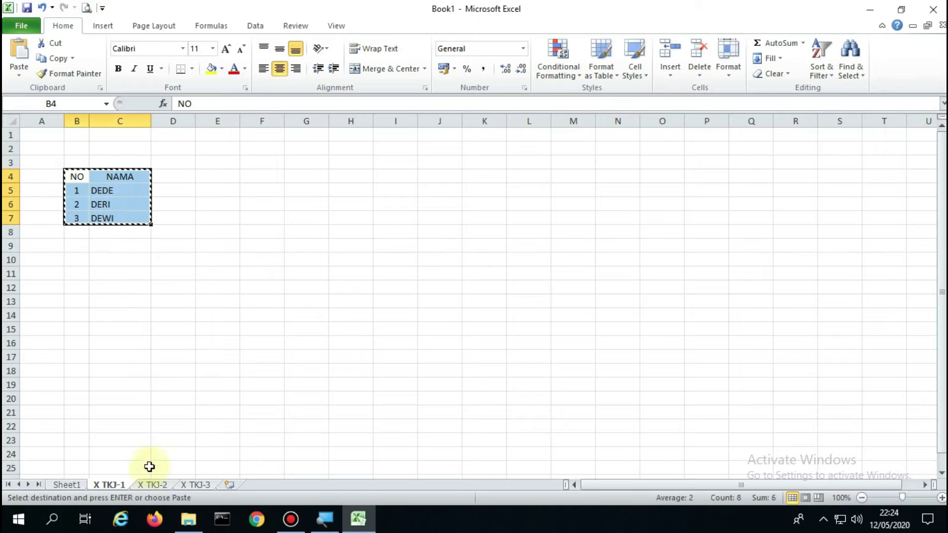
click(152, 484)
Step: Paste the NO/NAMA table at B4 on X TKJ-2 and widen column C
click(84, 175)
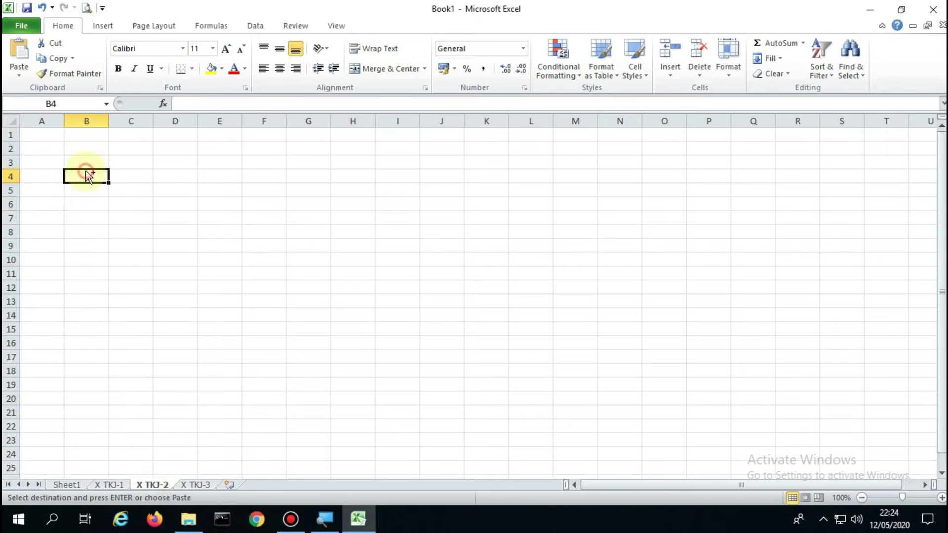
key(ctrl+v)
click(206, 189)
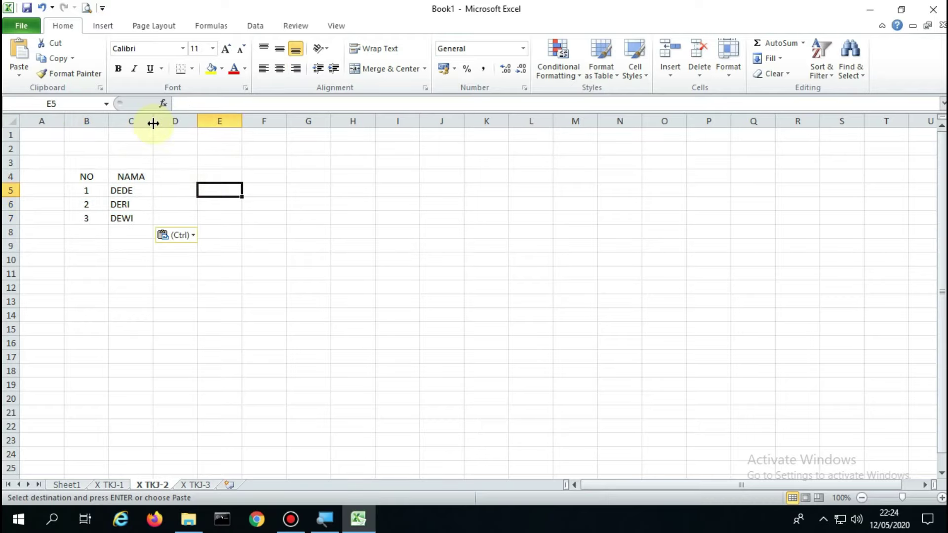
drag(153, 123, 166, 123)
Step: Replace the names in C5:C7 with GEA, HERI and DENI
click(143, 192)
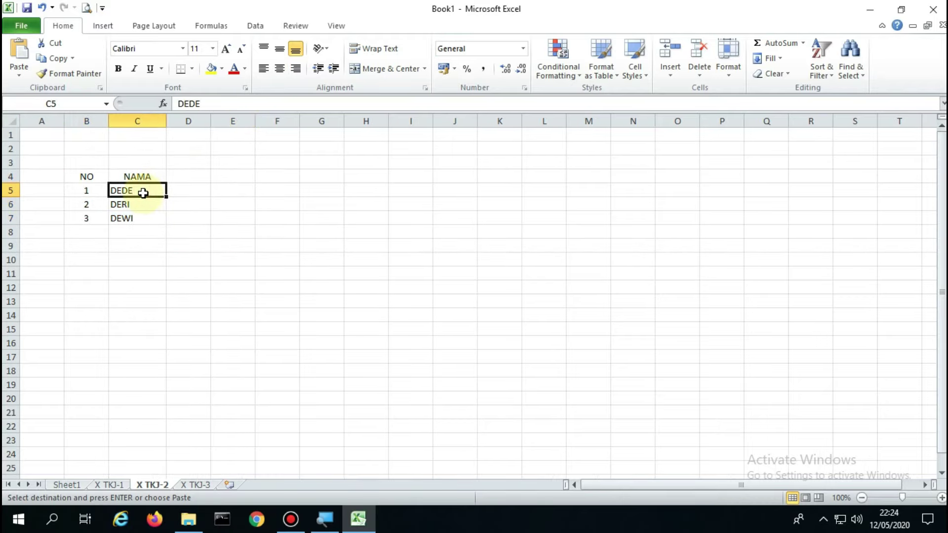
text(GEA)
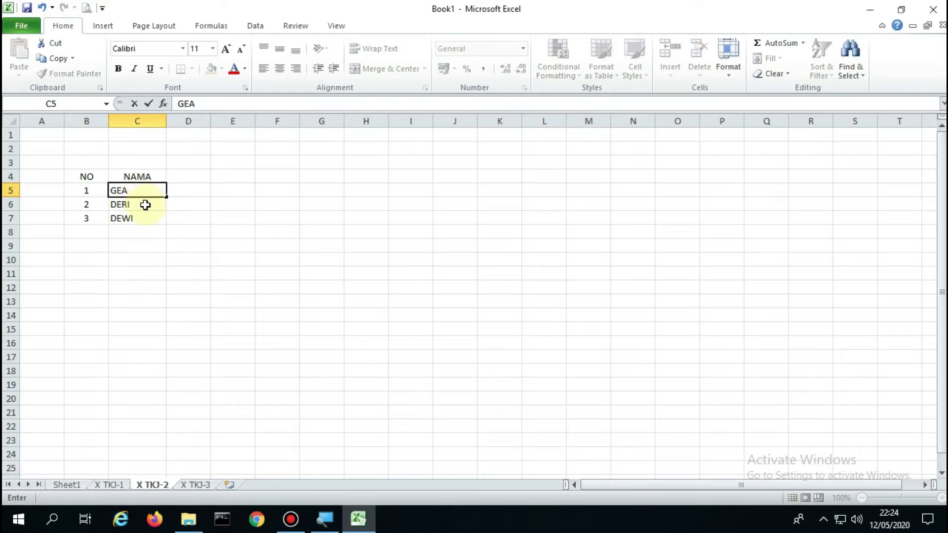
click(145, 204)
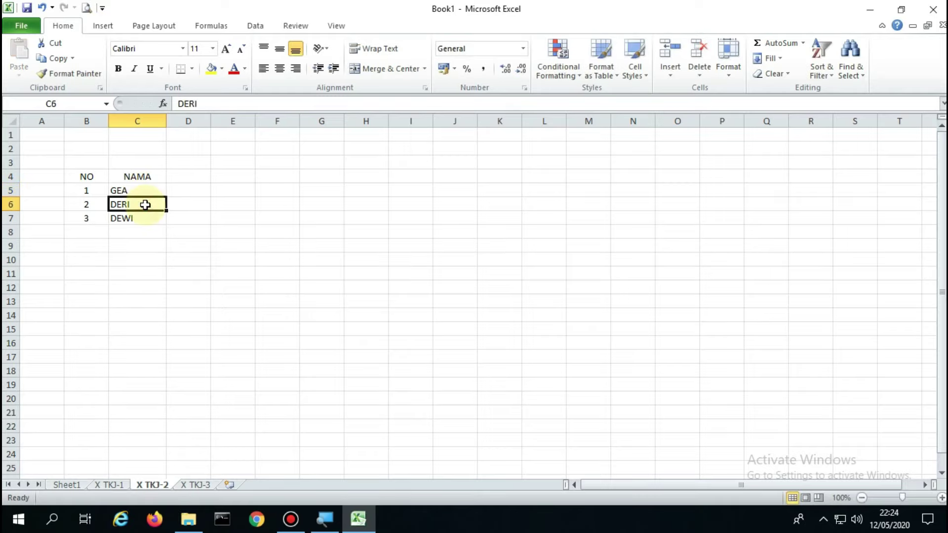
text(HERI)
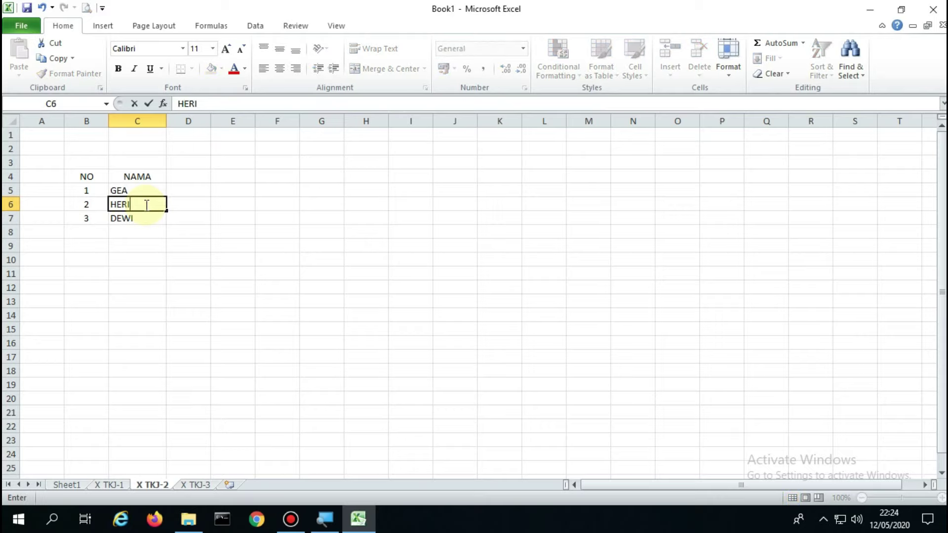
click(146, 217)
text(DE)
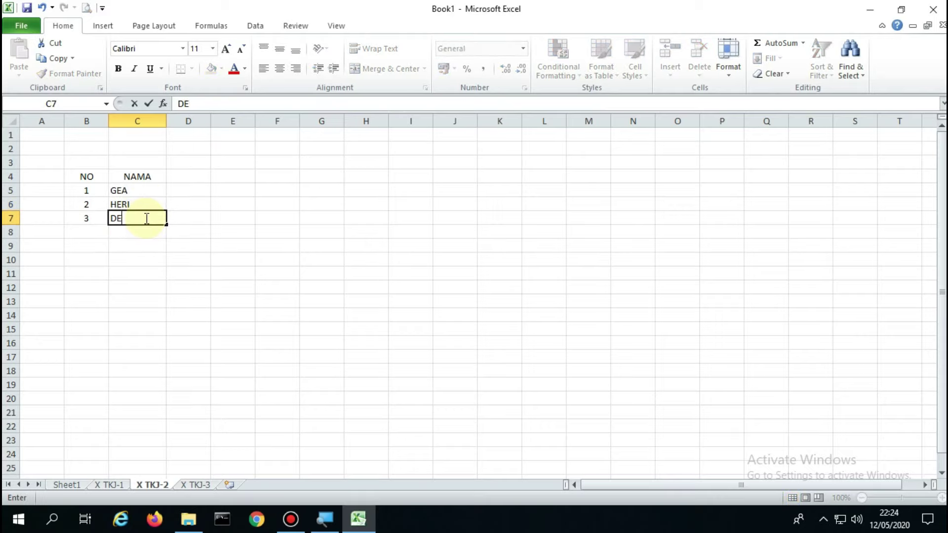
text(NI)
click(237, 219)
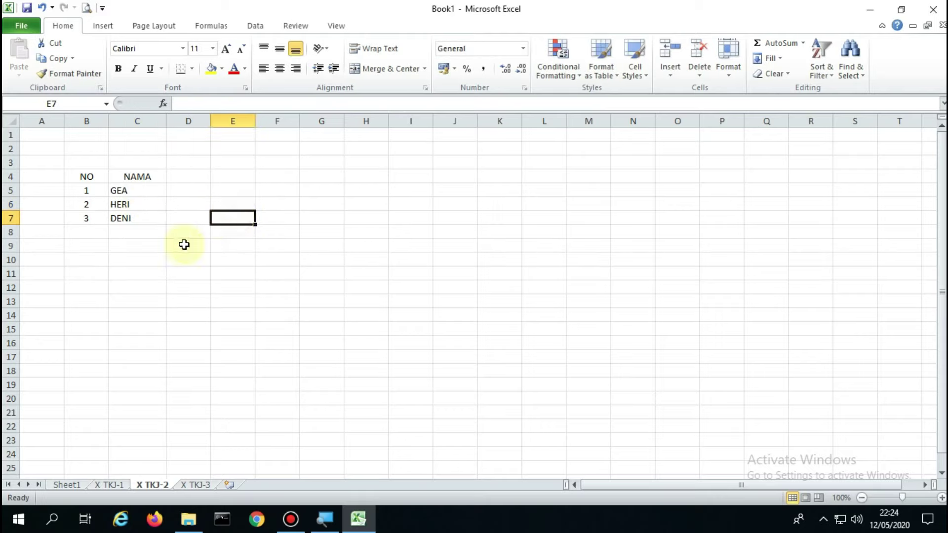
click(180, 262)
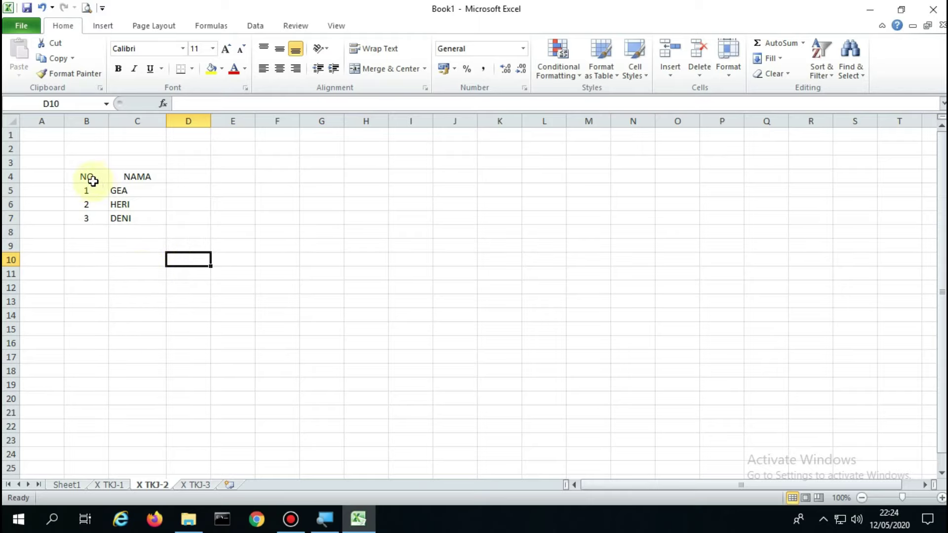
Step: Copy the X TKJ-2 table B4:C7 and switch to the X TKJ-3 sheet
mouse_move(86, 176)
mouse_down()
mouse_move(112, 186)
mouse_move(129, 215)
mouse_up()
key(ctrl+c)
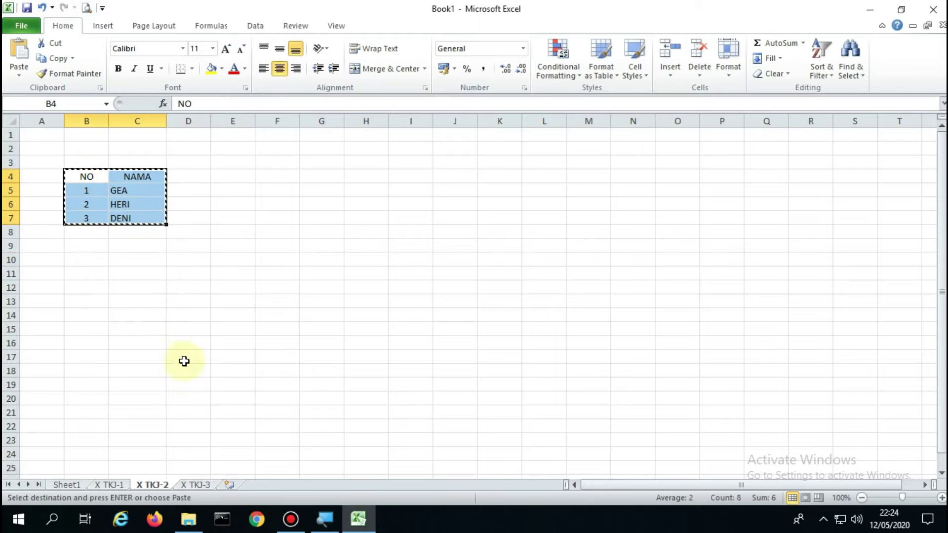
click(195, 484)
Step: Paste the NO/NAMA table at B4 on the X TKJ-3 sheet
click(101, 175)
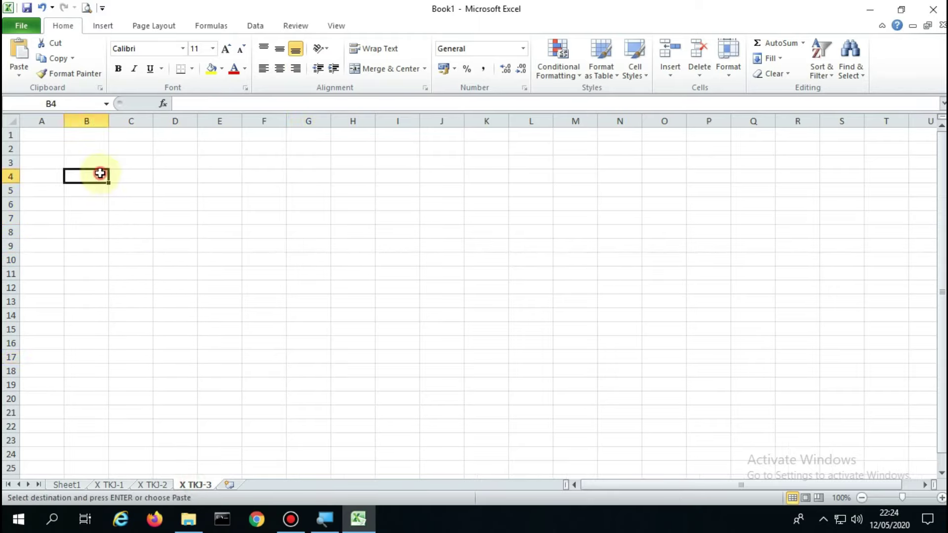
key(ctrl+v)
click(220, 202)
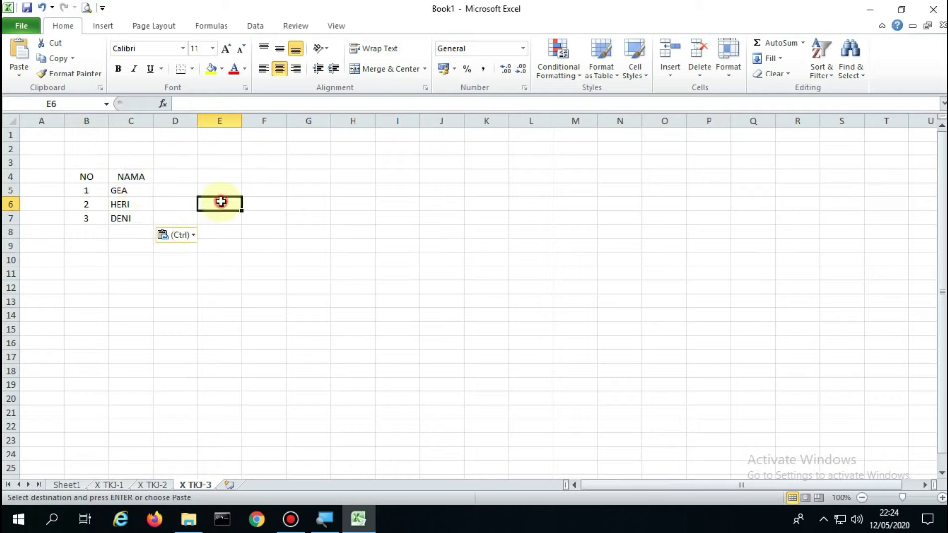
Step: Change the names in C5:C7 to KIKI, JENI and LINA
click(127, 190)
text(KIKI)
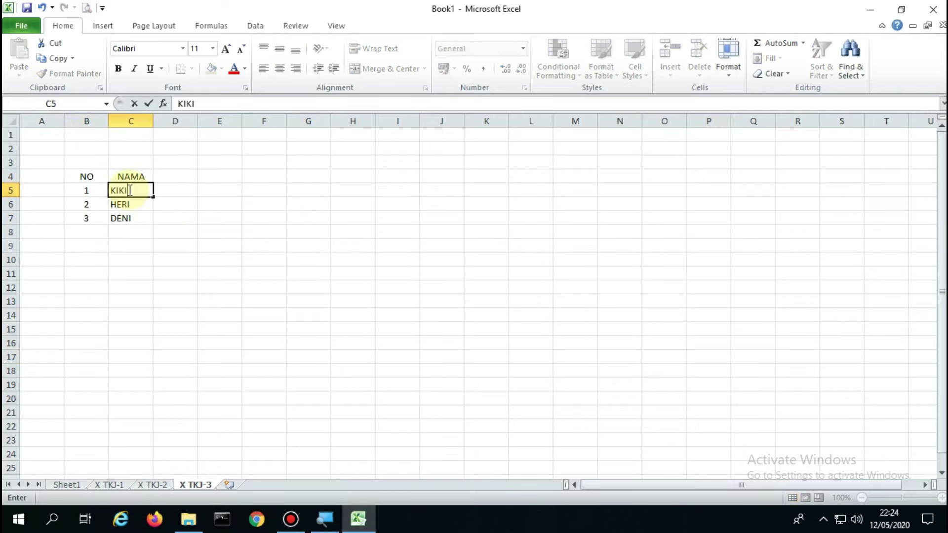
key(Return)
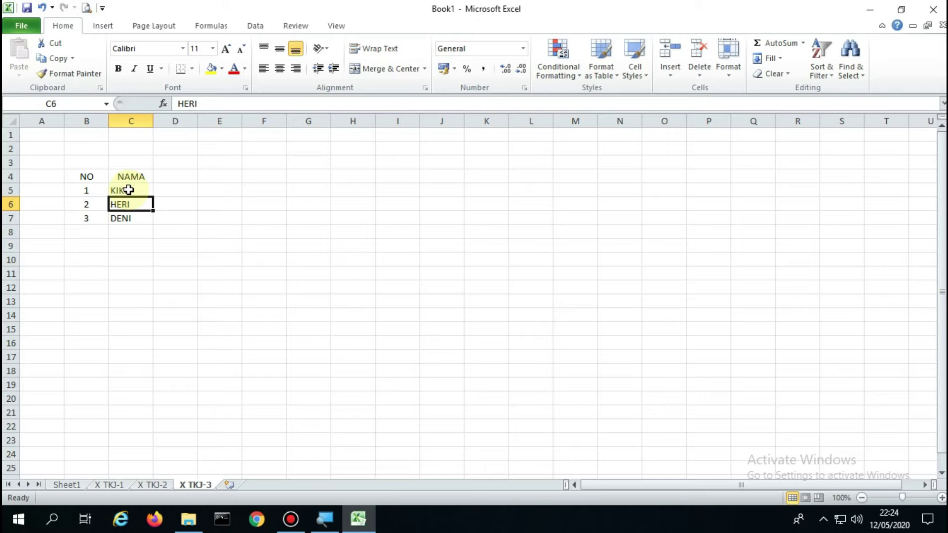
text(JEN)
key(Return)
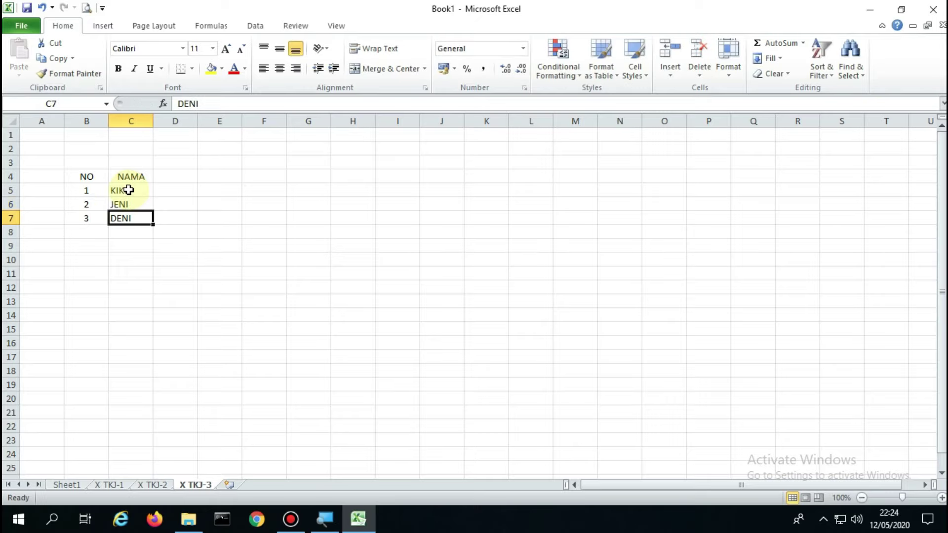
text(LINA)
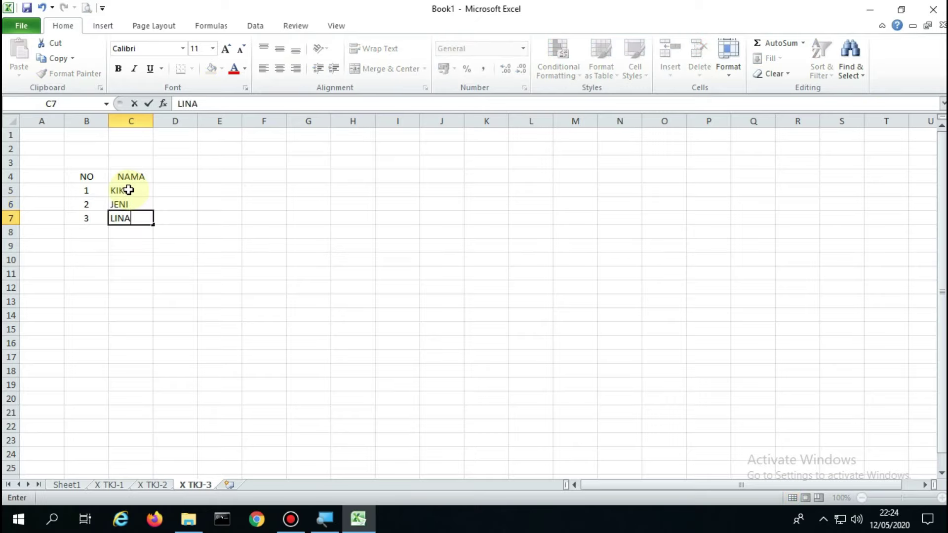
click(221, 271)
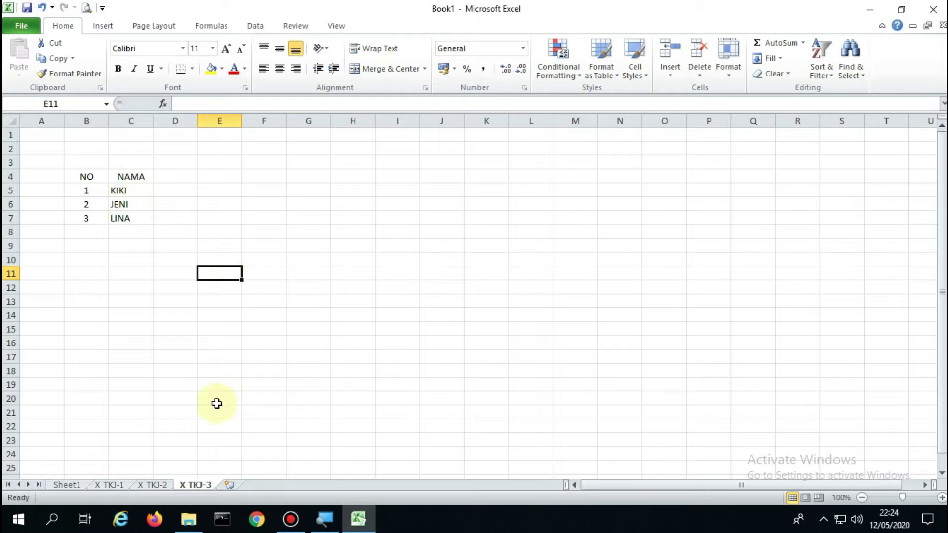
Step: Compare the tables on the X TKJ-1, X TKJ-2 and X TKJ-3 sheets
click(115, 485)
click(167, 486)
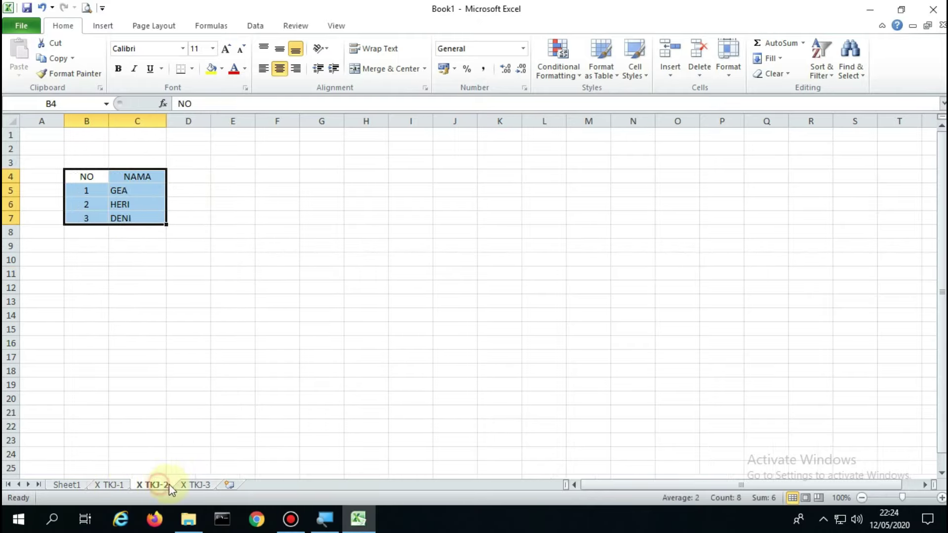
click(195, 485)
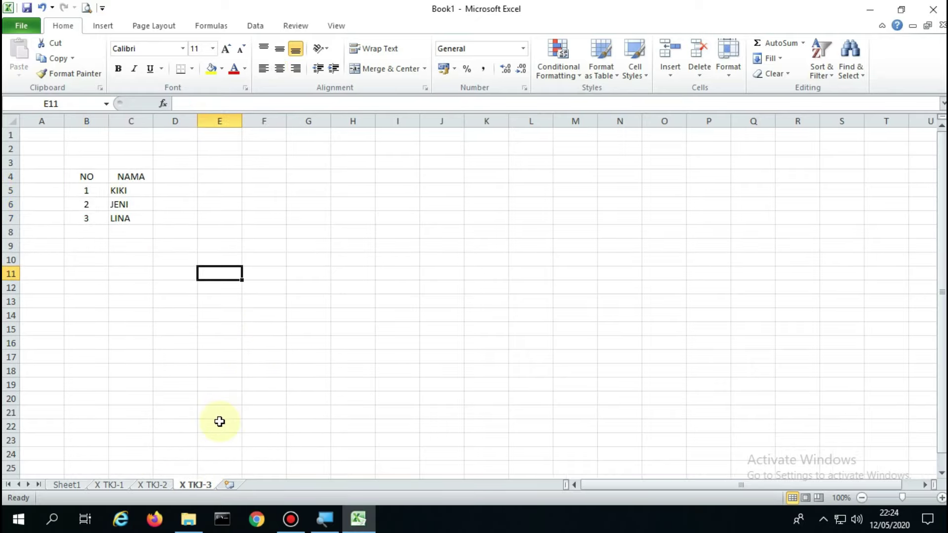
Step: Rename the Sheet1 tab to HOME
click(73, 484)
double_click(69, 484)
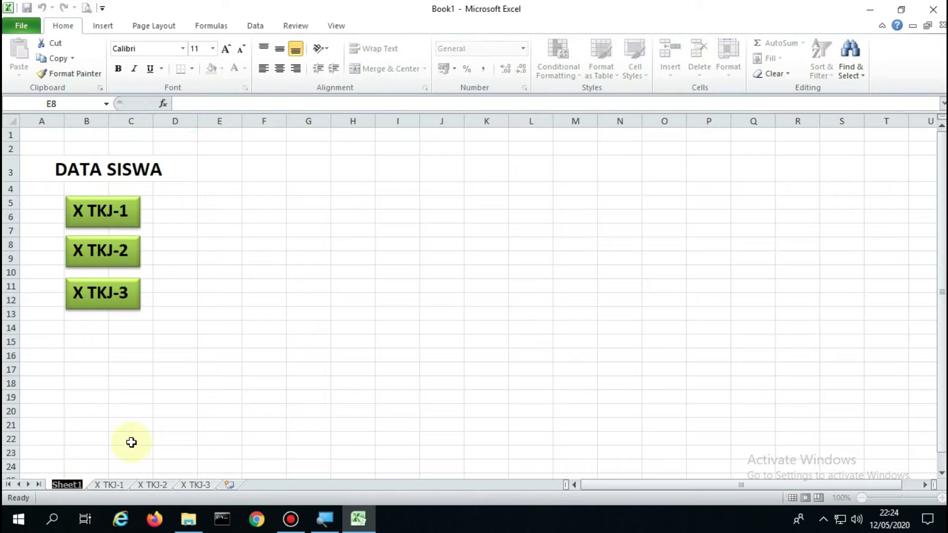
text(ho)
key(BackSpace)
key(BackSpace)
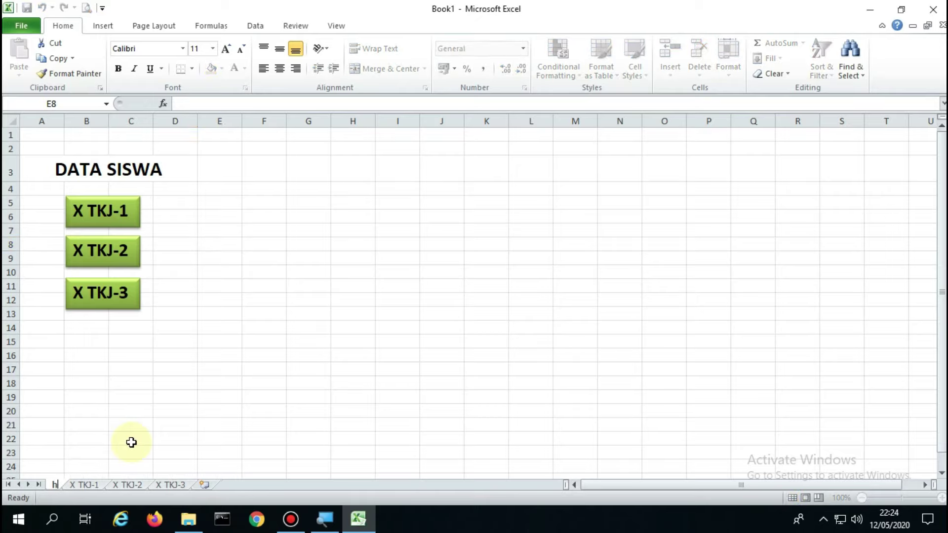
text(HOME)
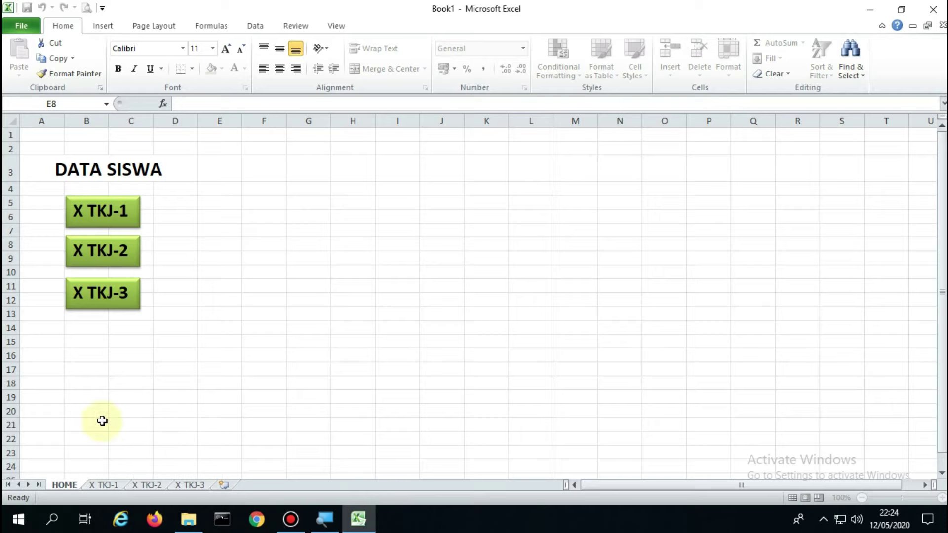
click(183, 382)
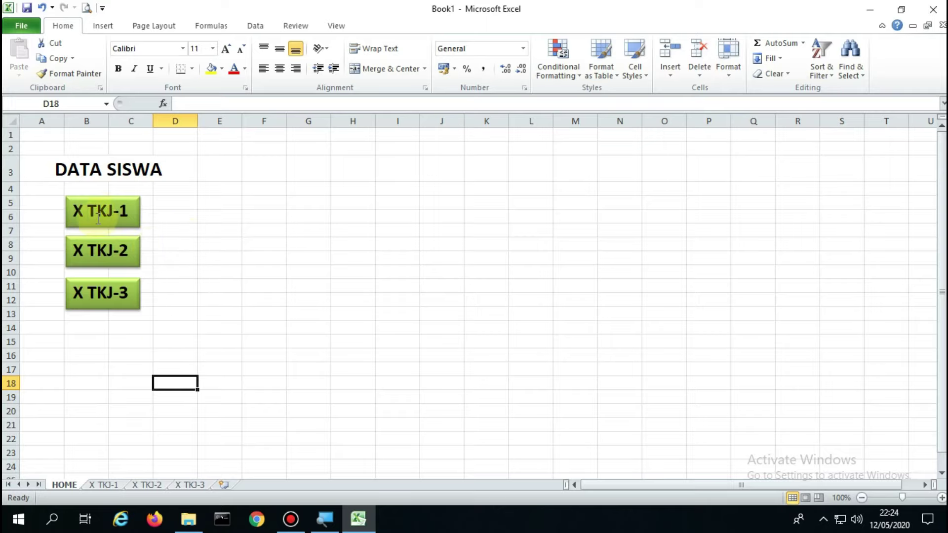
Step: Check the X TKJ-1 sheet, then select the X TKJ-1 button shape on HOME
click(109, 486)
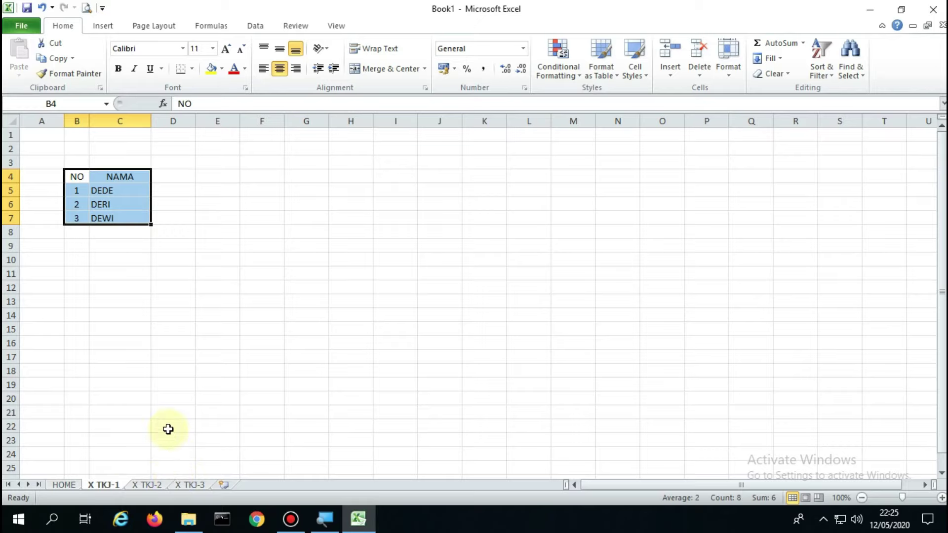
click(64, 485)
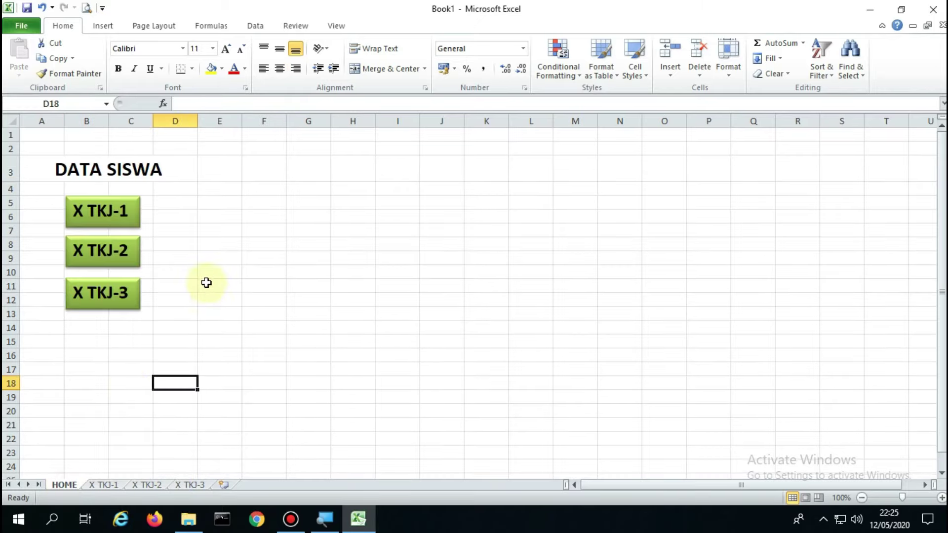
click(135, 209)
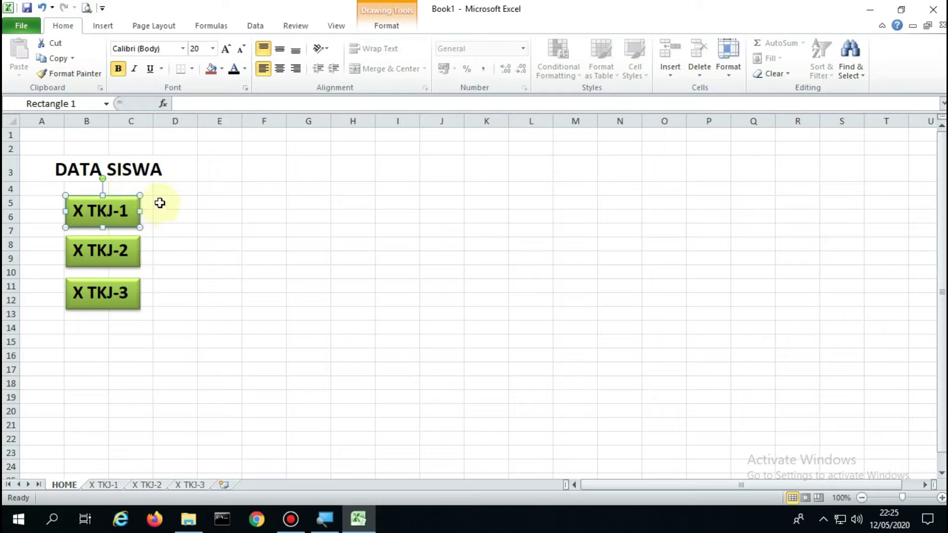
Step: Bring up Insert Hyperlink for the selected X TKJ-1 button with Ctrl+K
click(108, 27)
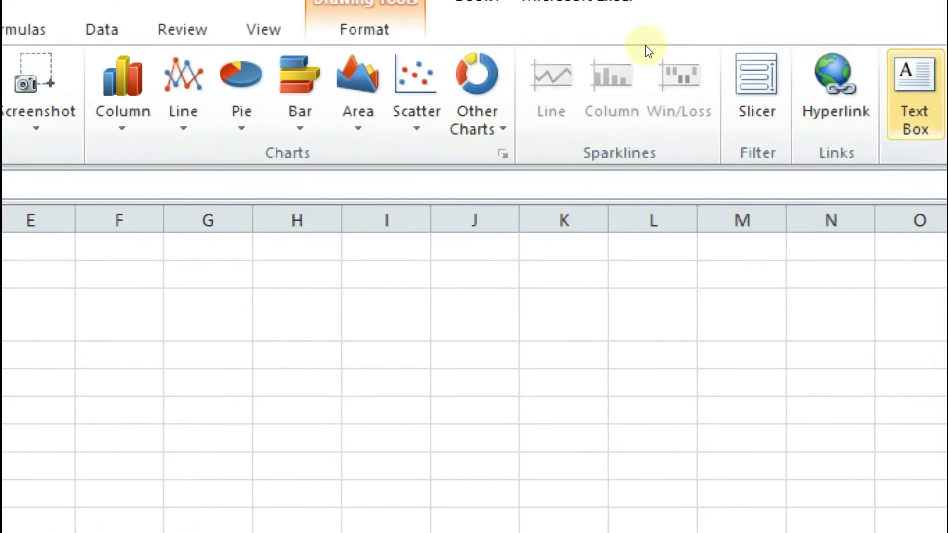
key(ctrl+k)
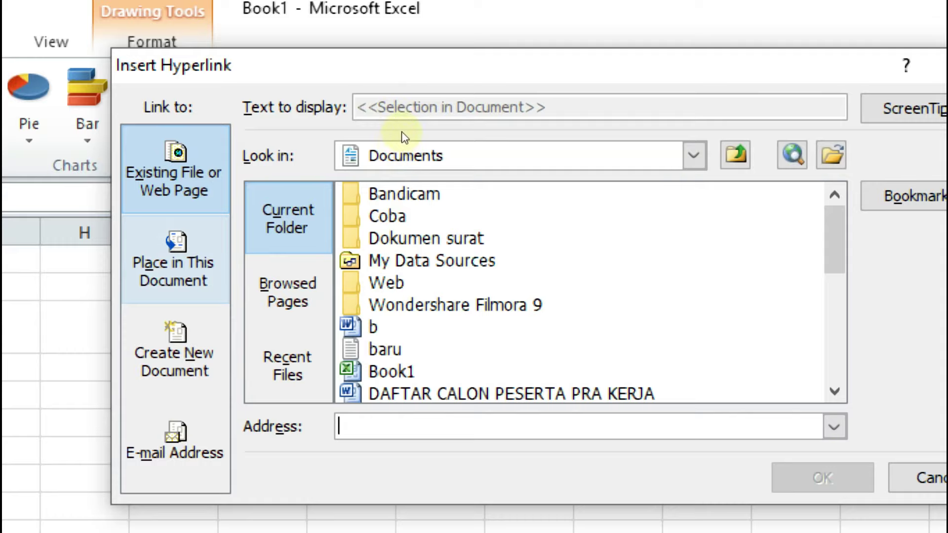
Step: Hyperlink the X TKJ-1 button to 'X TKJ-1'!A1 using Place in This Document
key(alt+a)
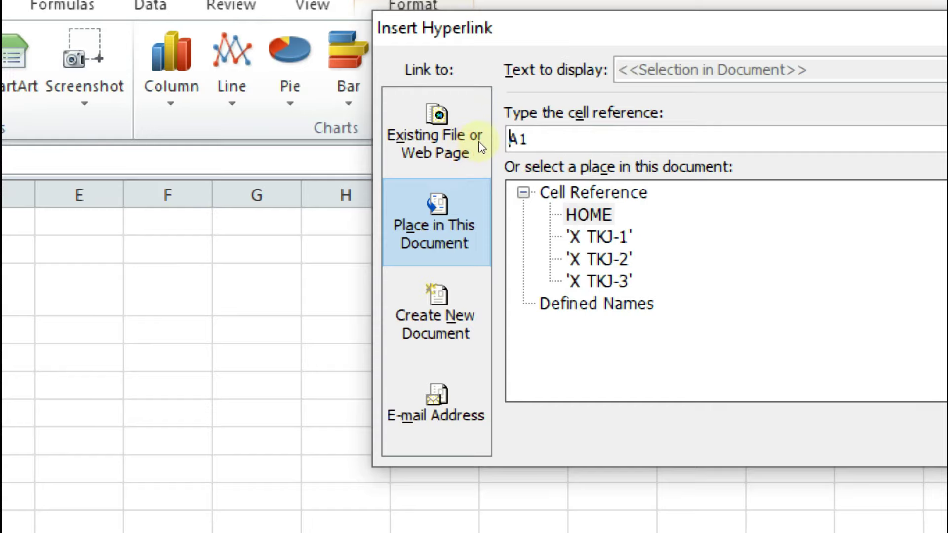
key(Tab)
key(Down)
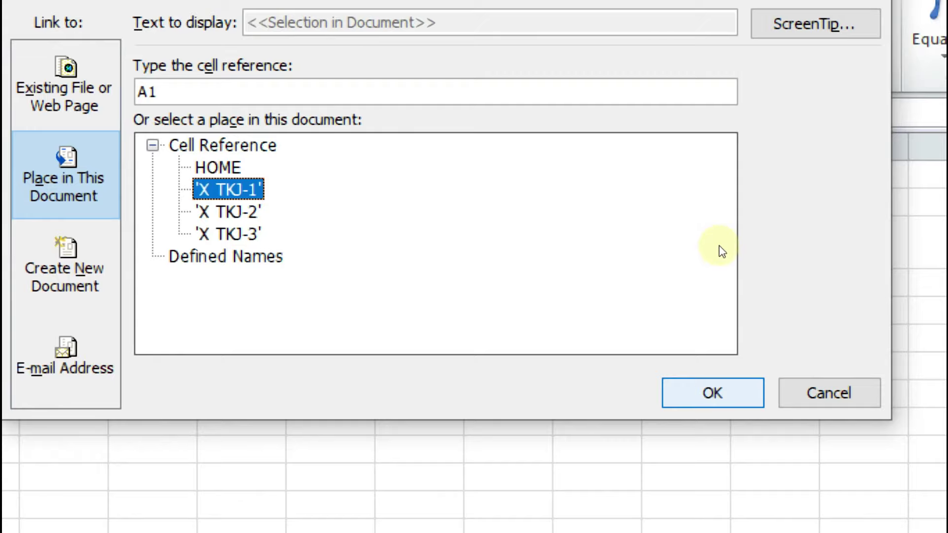
key(Return)
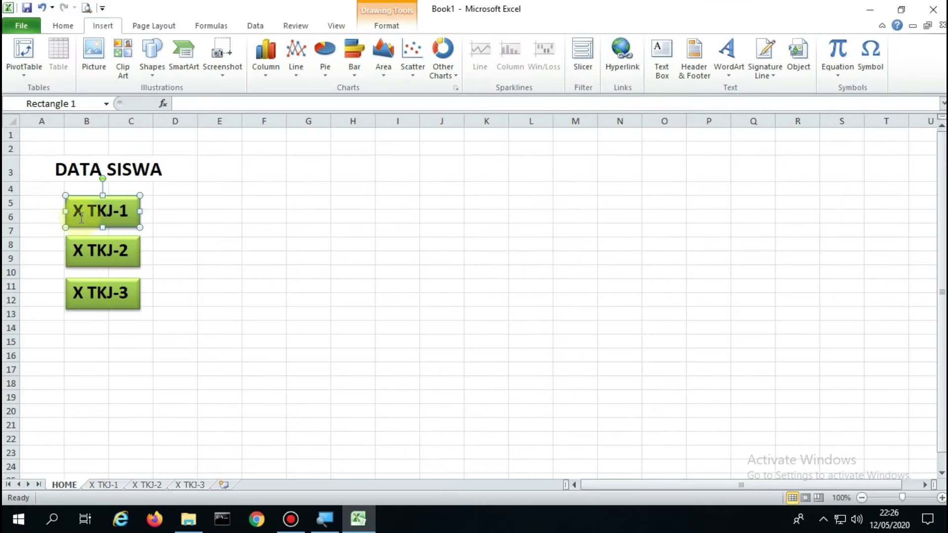
click(173, 254)
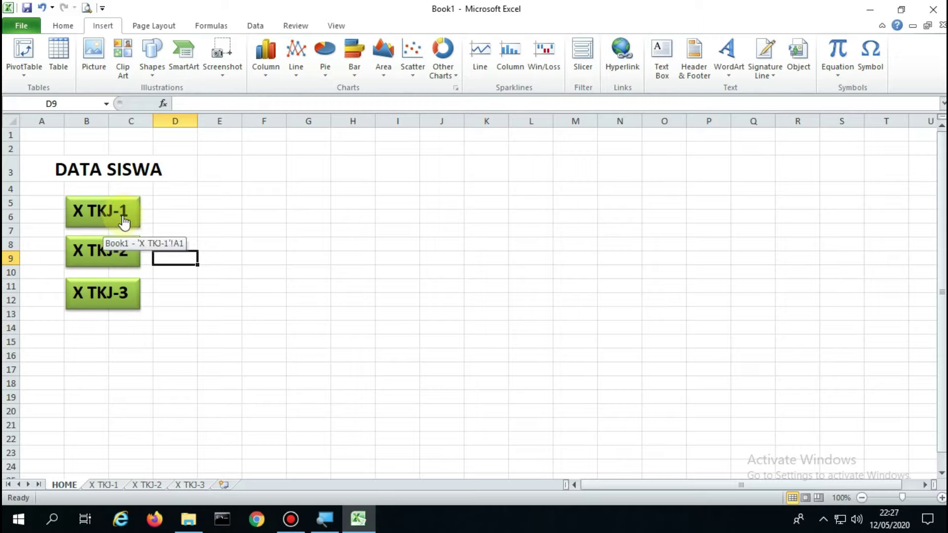
click(123, 218)
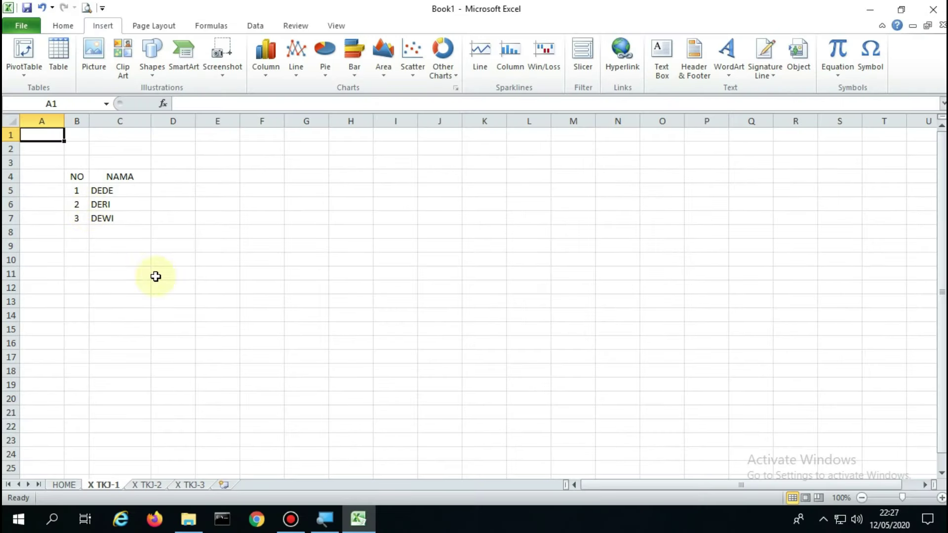
click(64, 484)
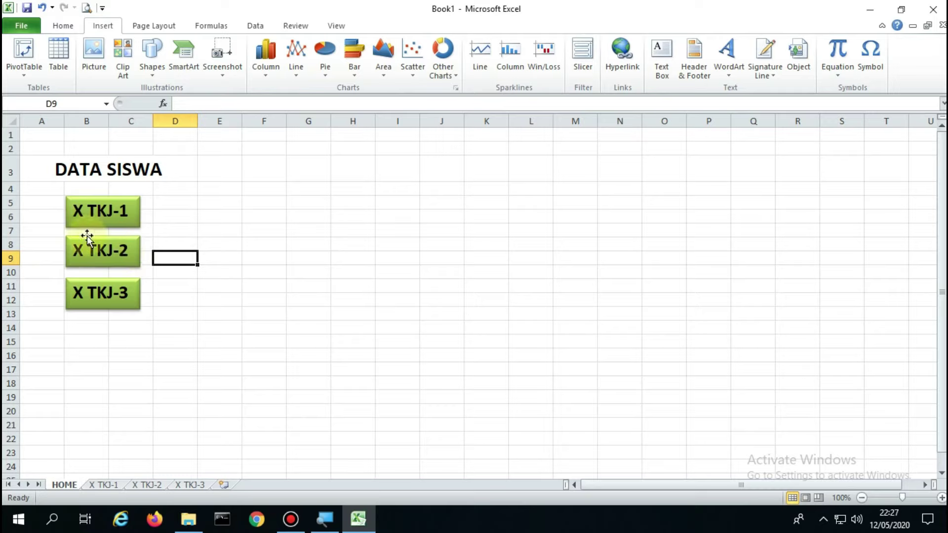
Step: Hyperlink the X TKJ-2 button to 'X TKJ-2'!A1 using Place in This Document
click(130, 261)
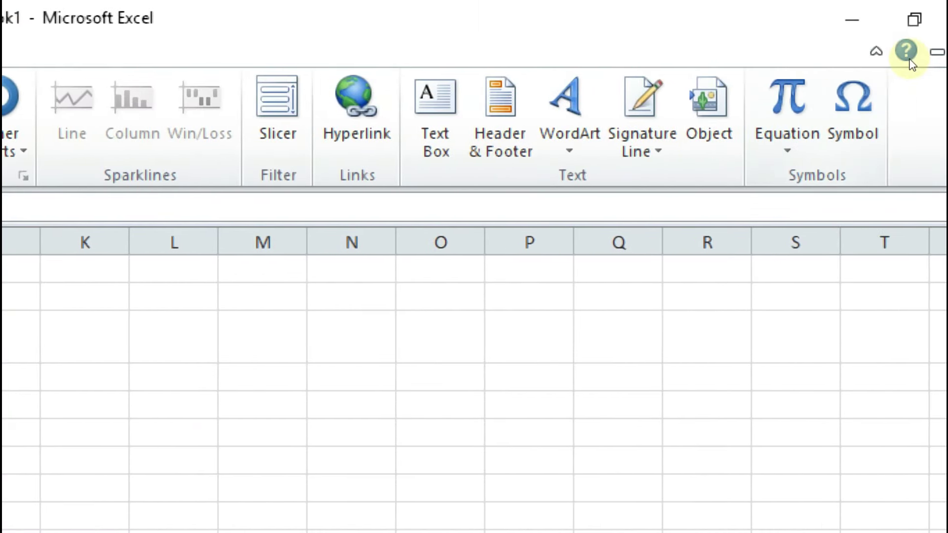
key(ctrl+k)
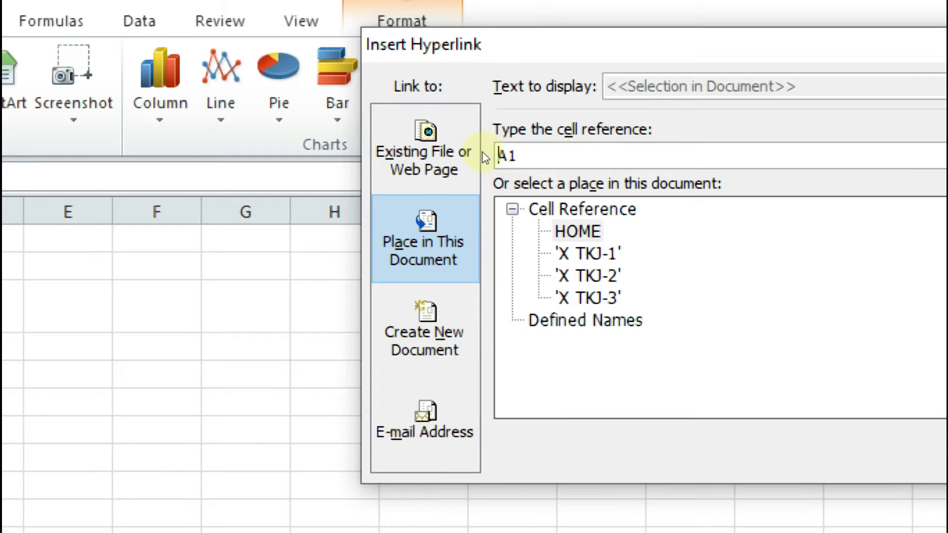
key(Tab)
key(Down)
key(Down)
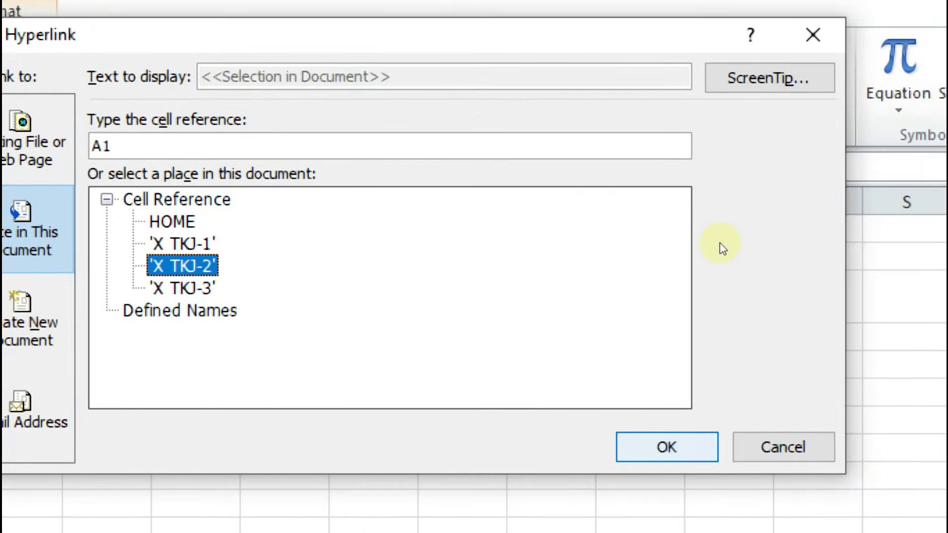
key(Return)
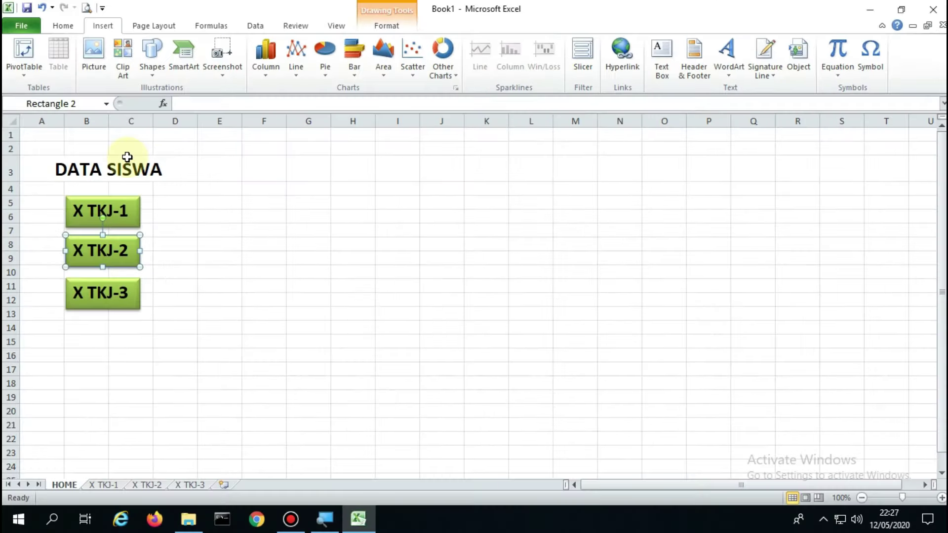
Step: Hyperlink the X TKJ-3 button to the 'X TKJ-3' sheet, cell A1, via Place in This Document
click(215, 244)
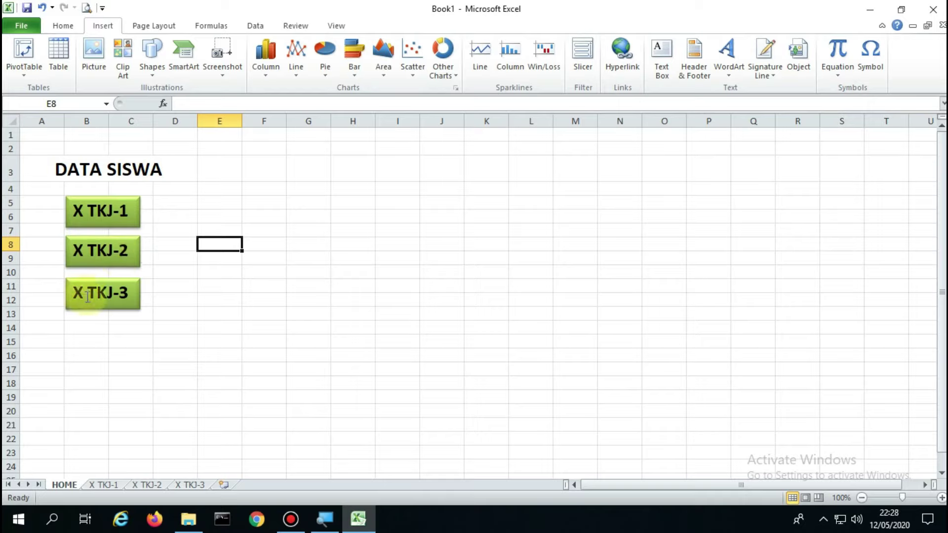
click(132, 304)
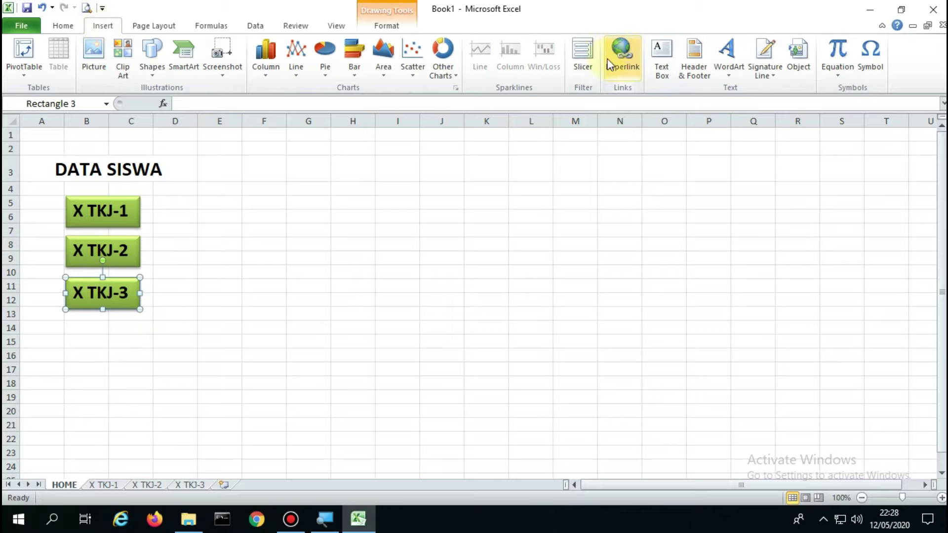
click(623, 50)
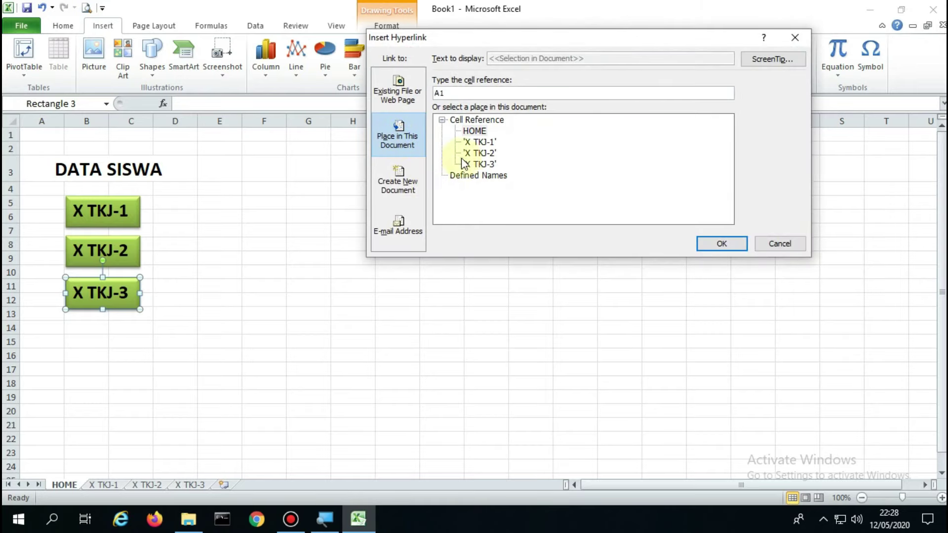
click(476, 163)
click(725, 243)
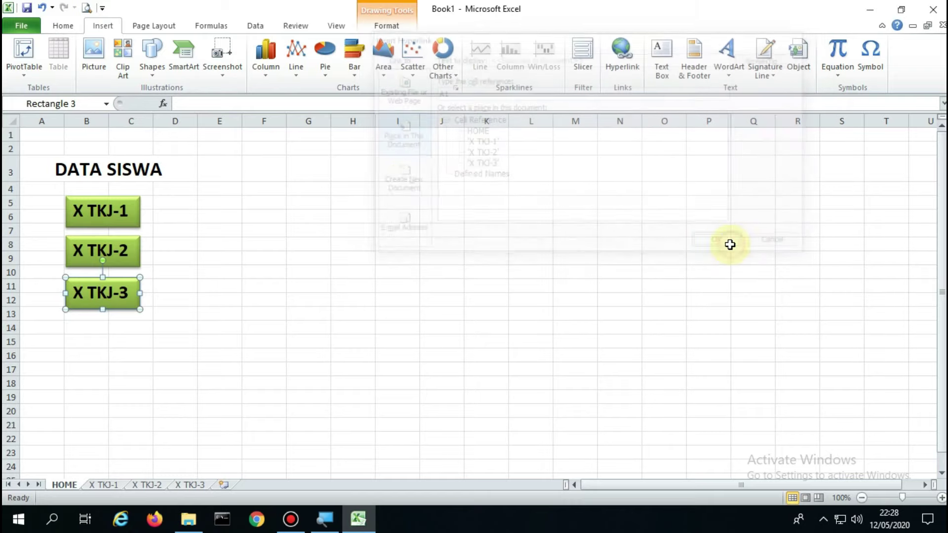
click(258, 256)
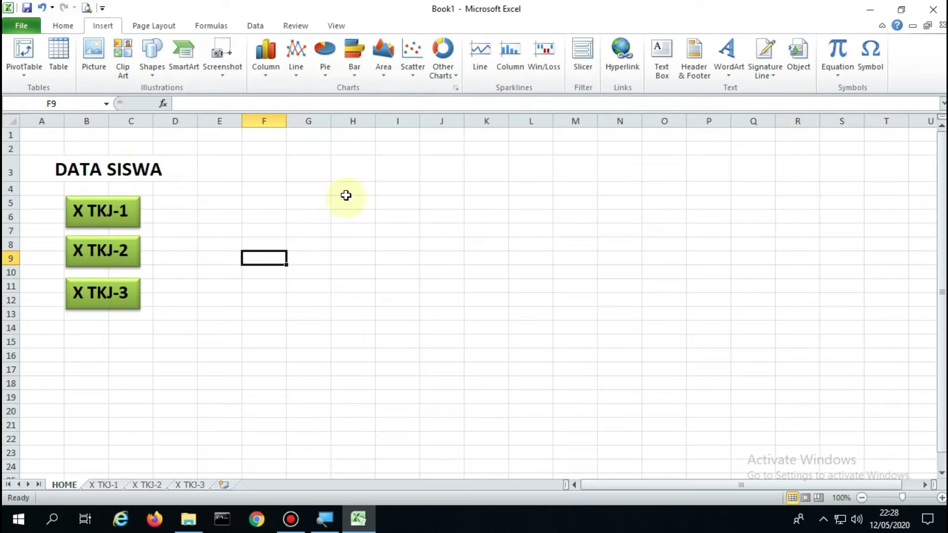
Step: Hide the HOME sheet's gridlines and insert an empty column before column A
click(338, 29)
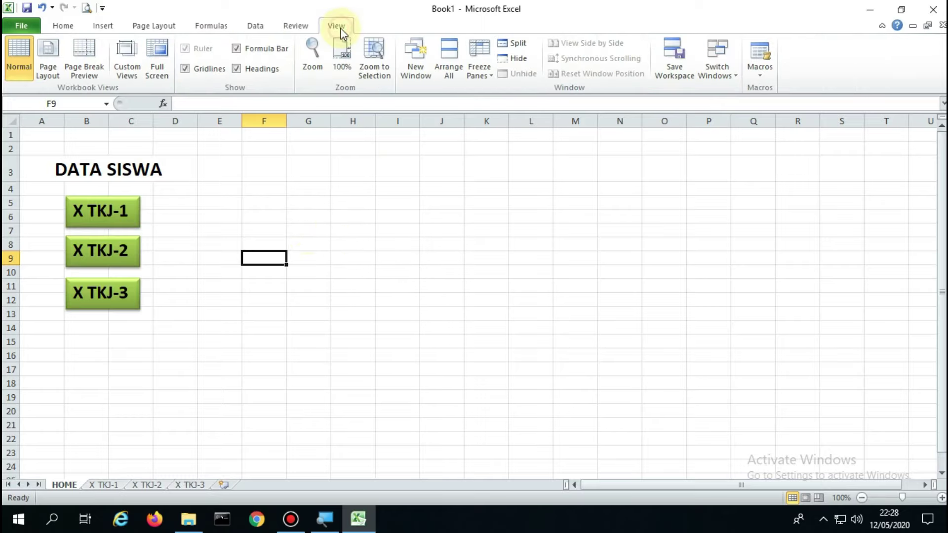
click(186, 69)
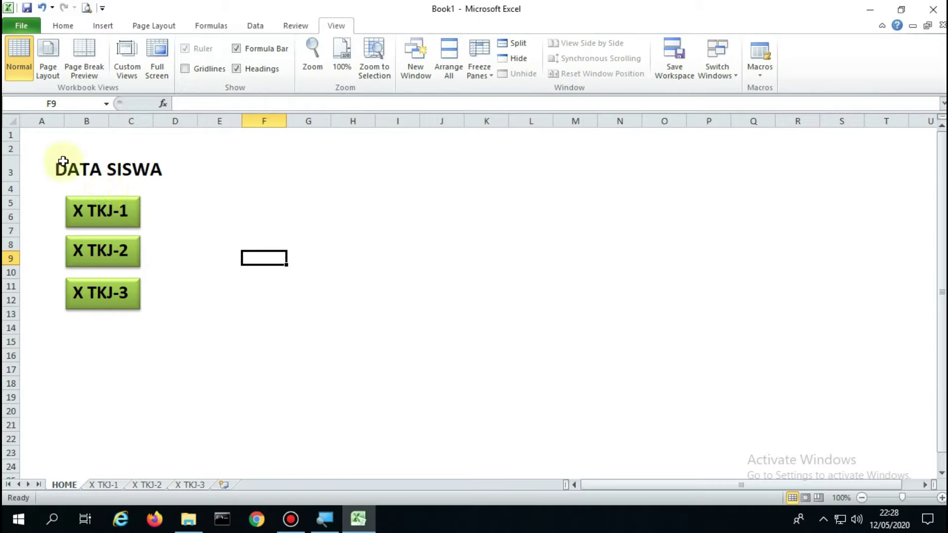
click(35, 122)
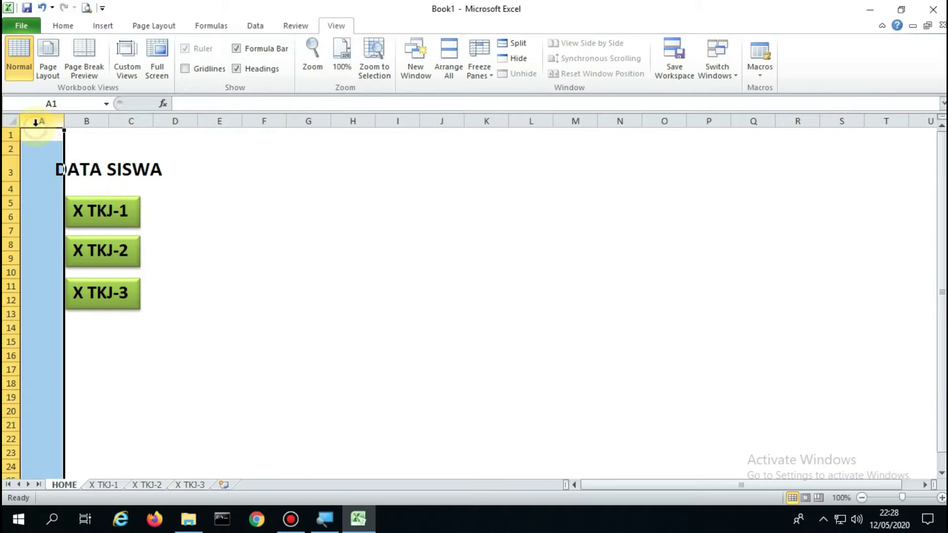
right_click(37, 124)
click(75, 218)
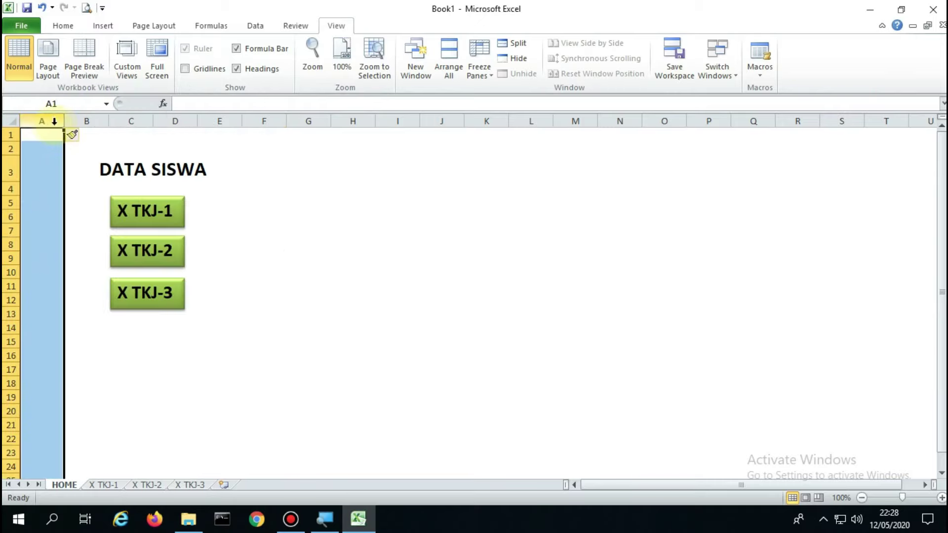
Step: Insert four more empty columns before column A, pushing the title and buttons right
right_click(53, 125)
click(82, 217)
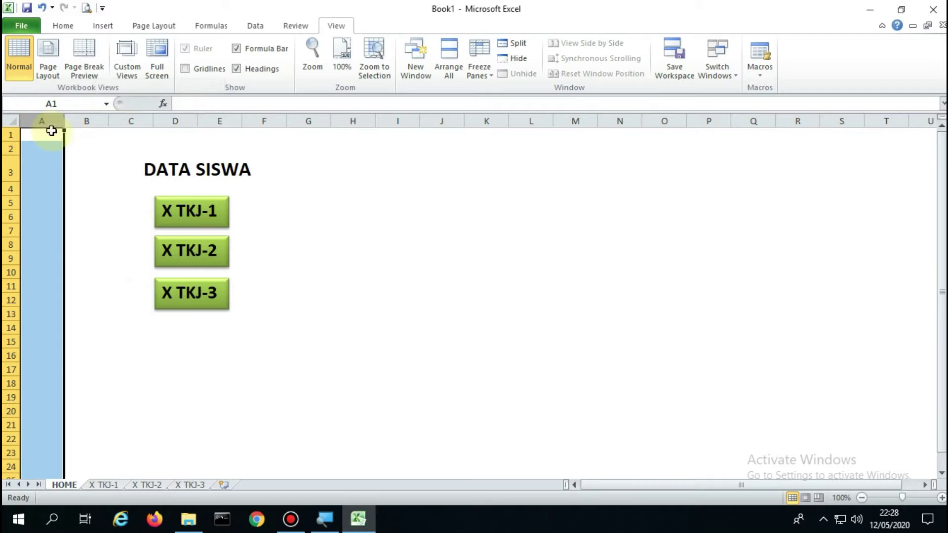
right_click(49, 123)
click(82, 215)
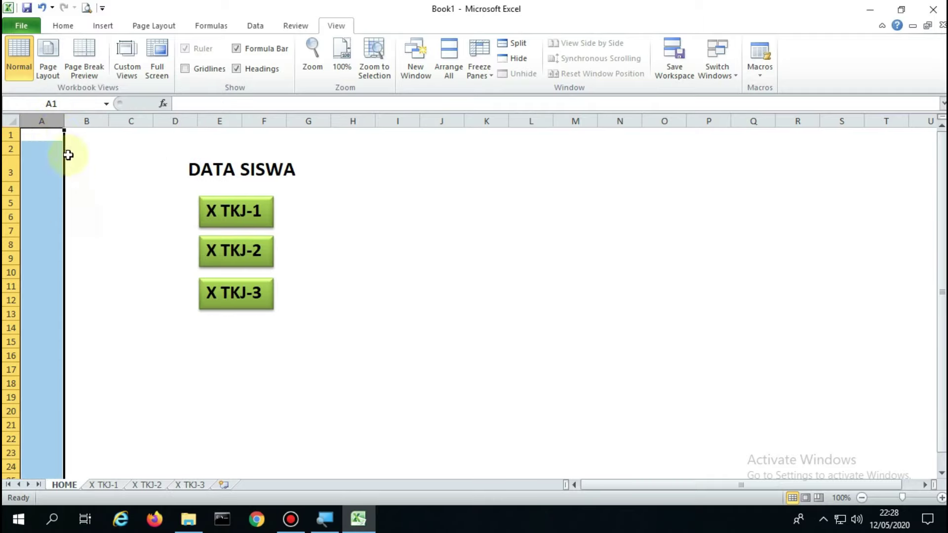
right_click(54, 124)
click(84, 214)
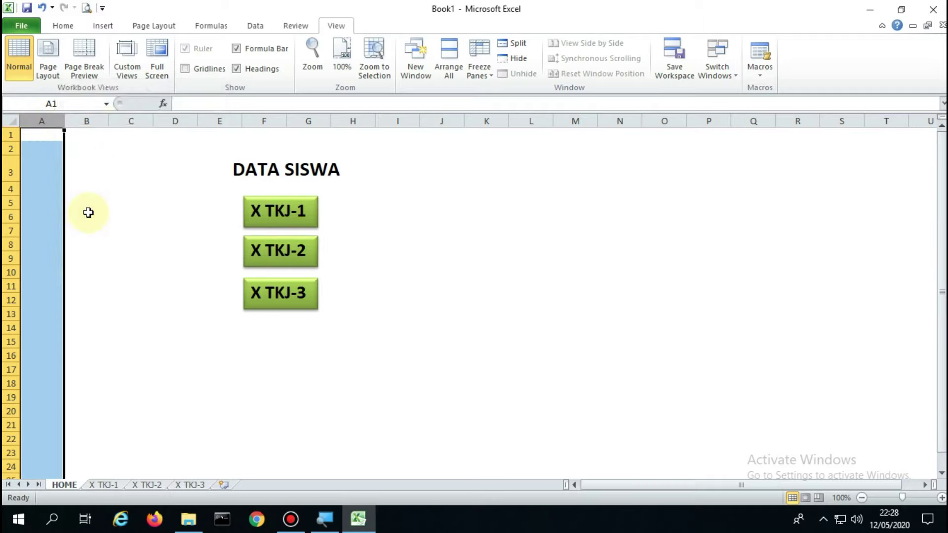
right_click(49, 123)
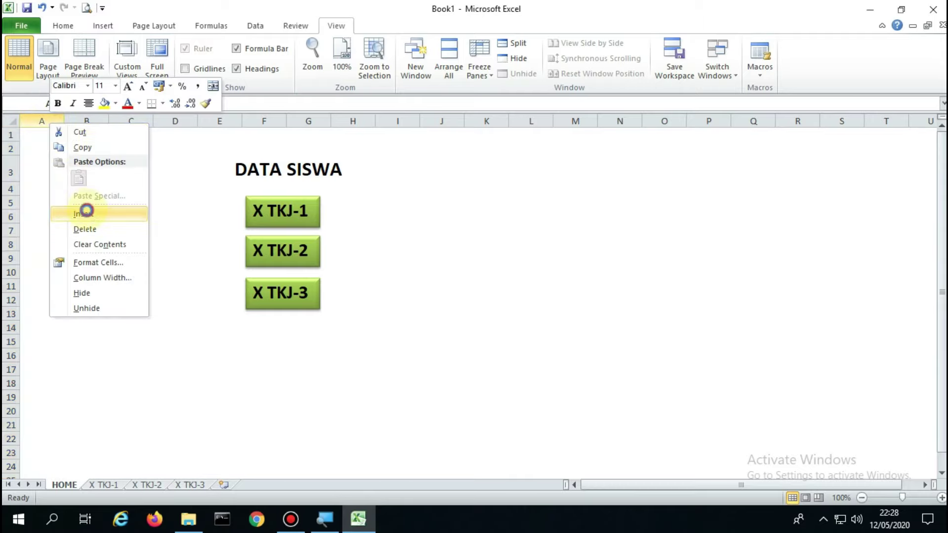
click(84, 210)
click(471, 216)
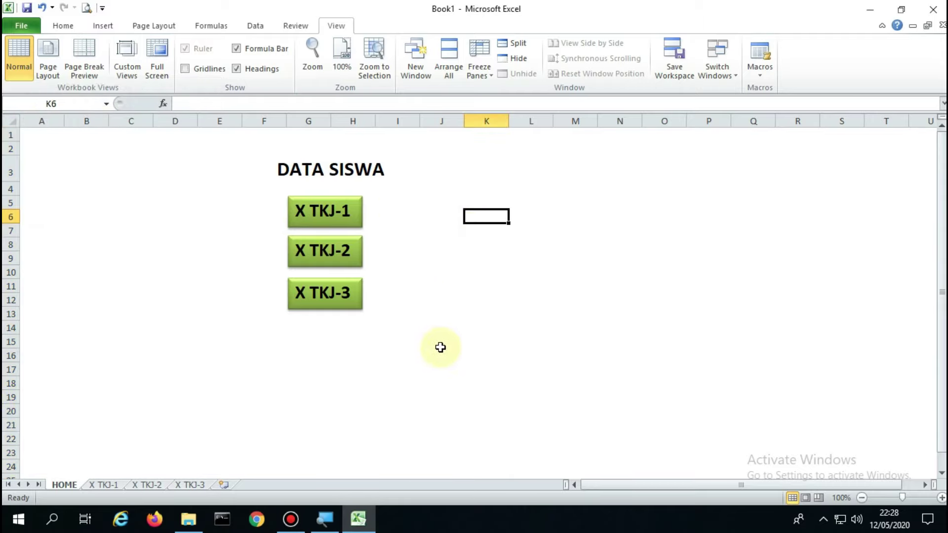
Step: Test the X TKJ-1 button from HOME twice, landing on the X TKJ-1 NO/NAMA table
click(323, 226)
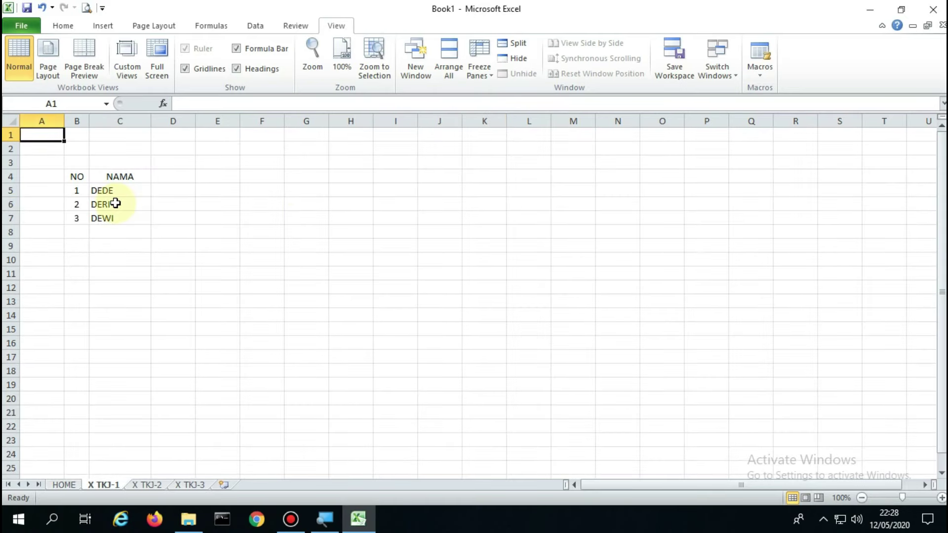
click(66, 484)
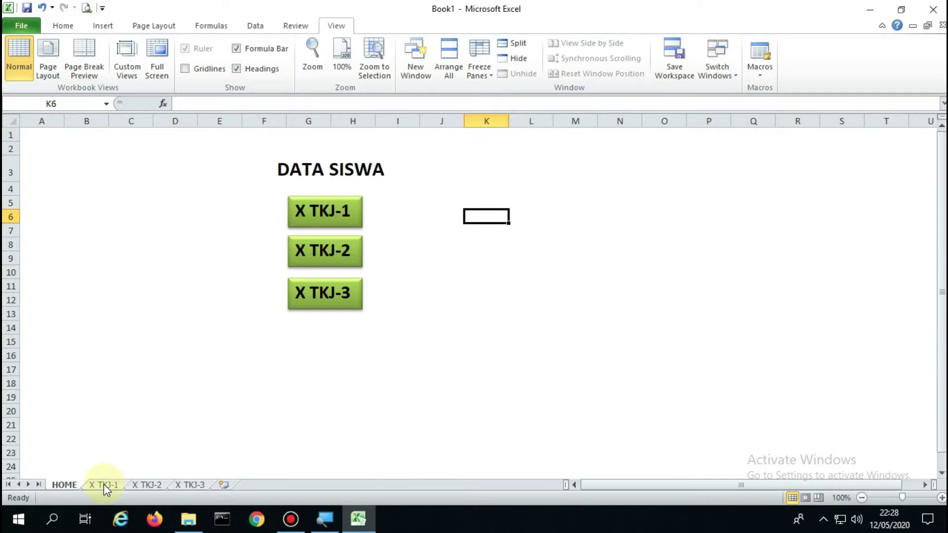
click(303, 250)
click(318, 216)
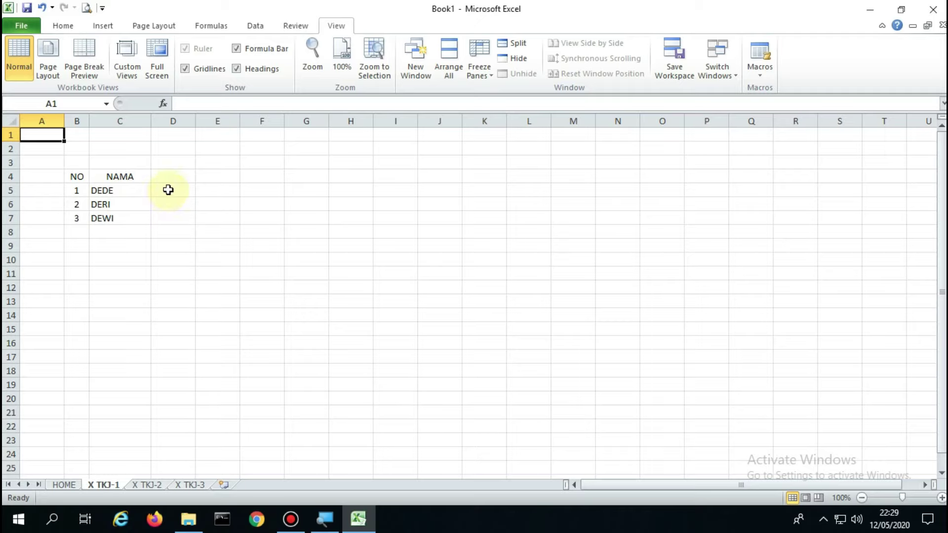
click(73, 29)
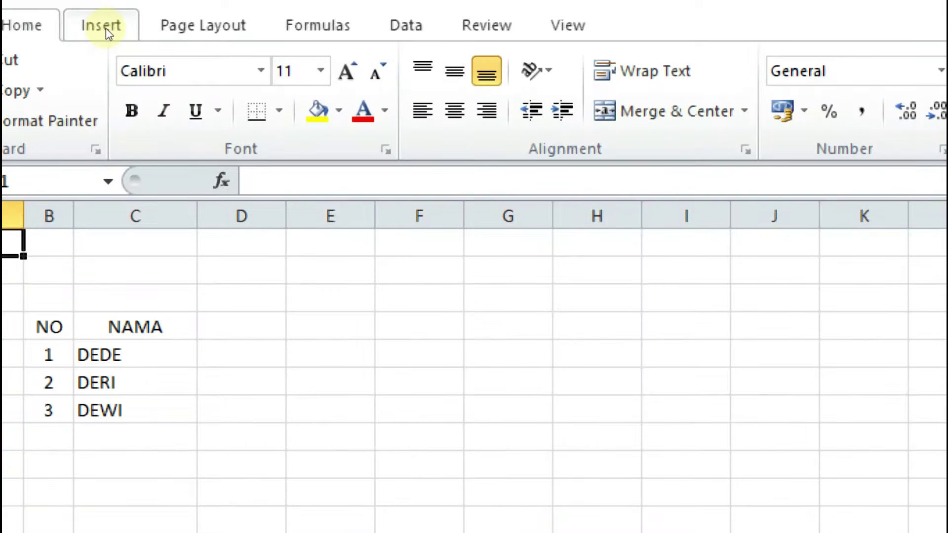
Step: Draw a Left Arrow block arrow near column E and give it the glossy green Intense Effect style
click(105, 27)
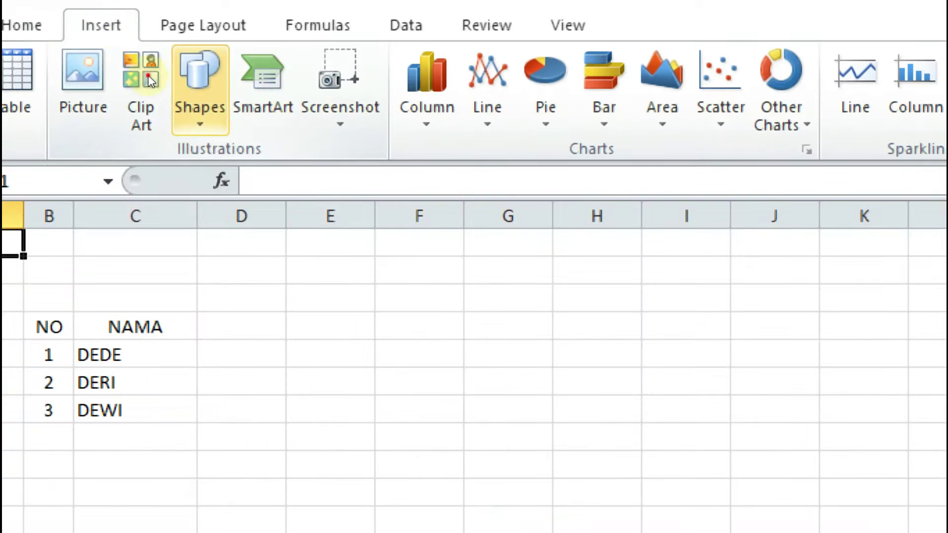
click(178, 81)
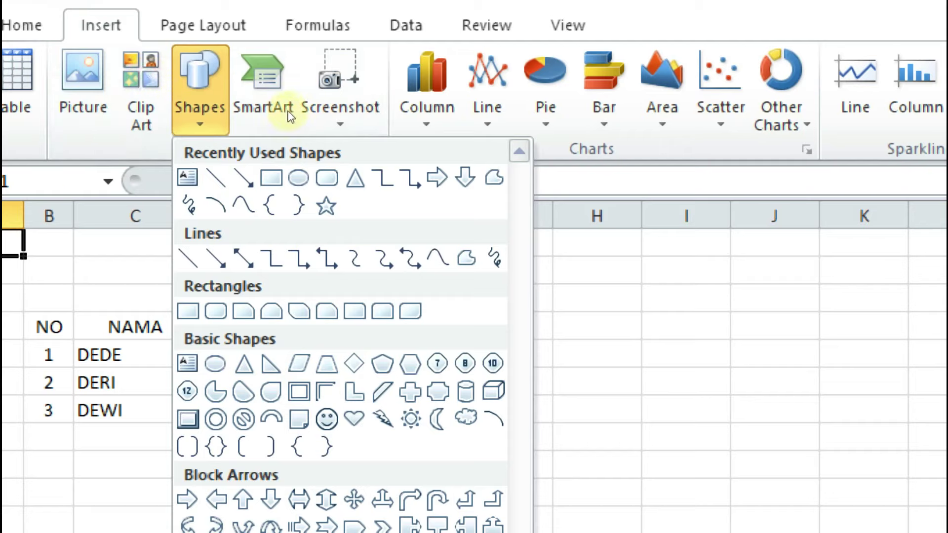
key(Left)
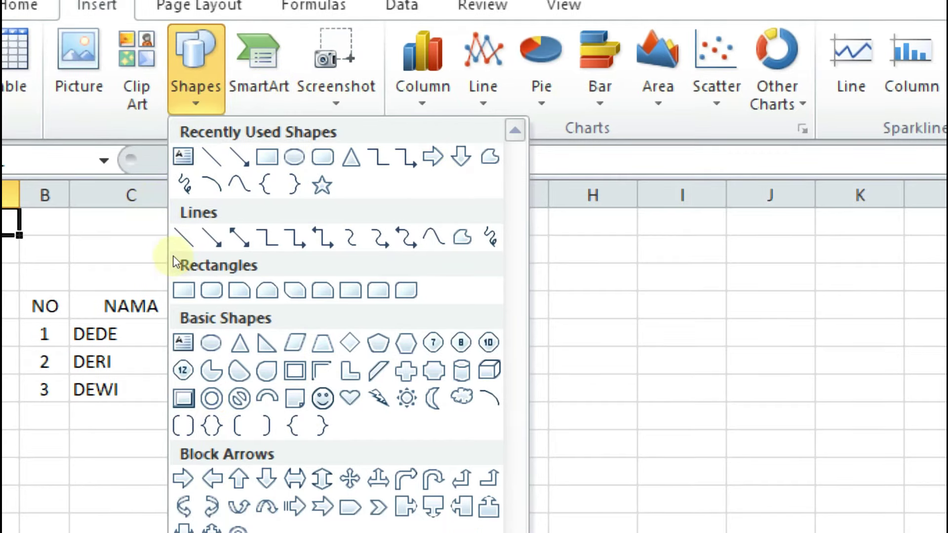
key(Down)
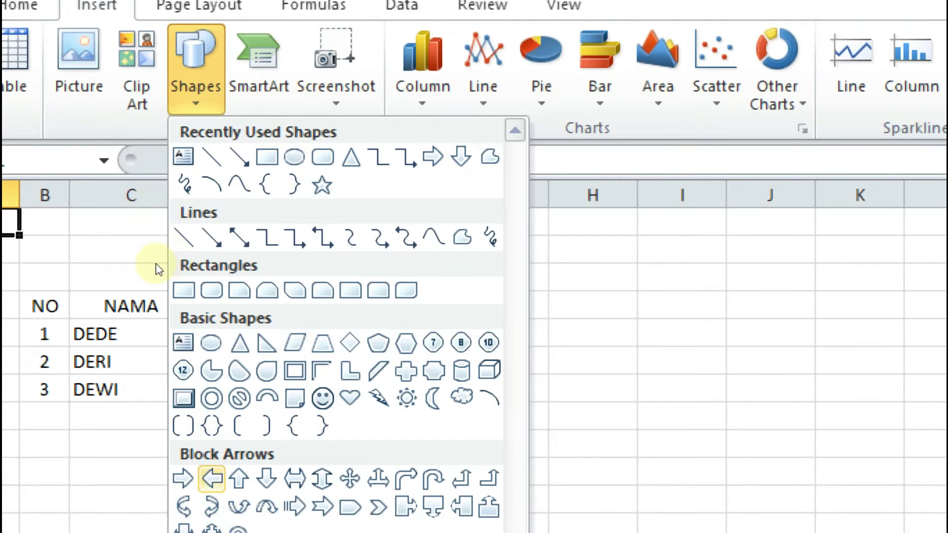
key(Return)
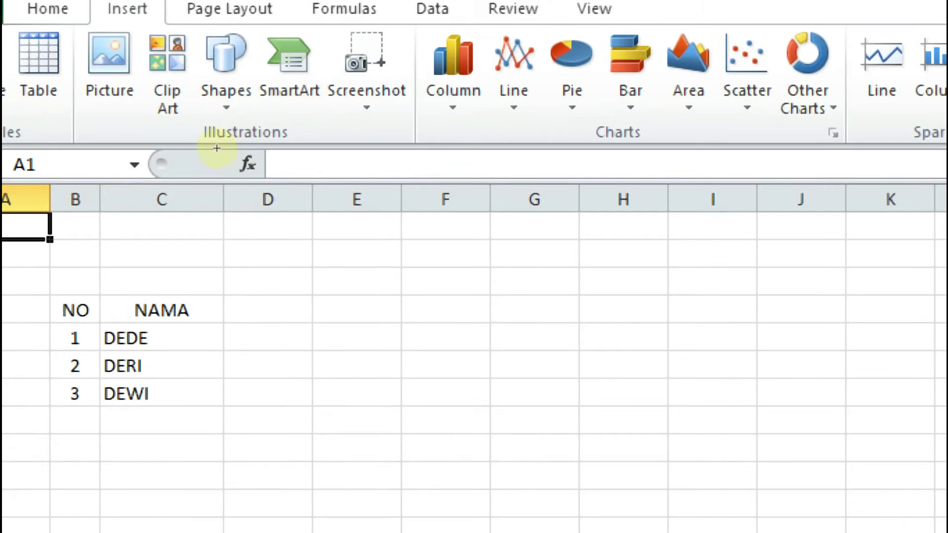
drag(205, 143, 254, 167)
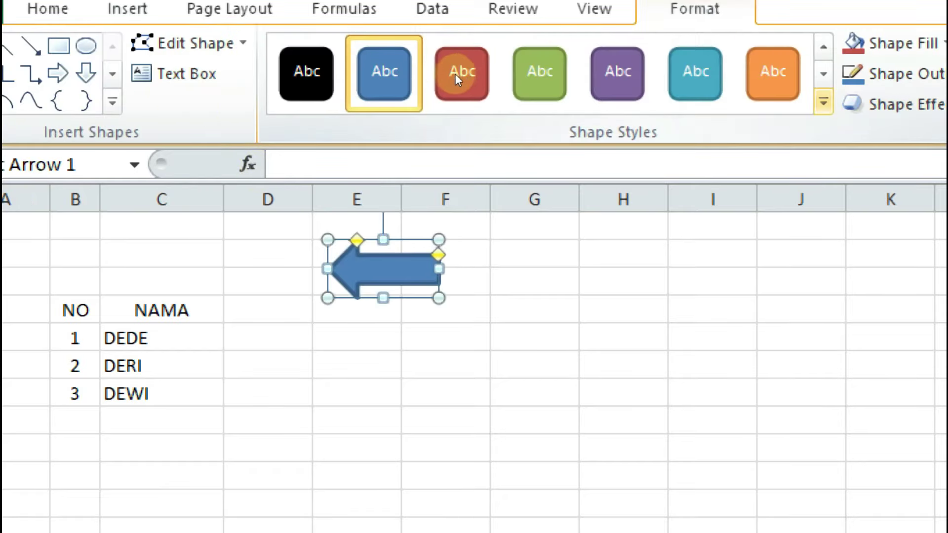
click(823, 102)
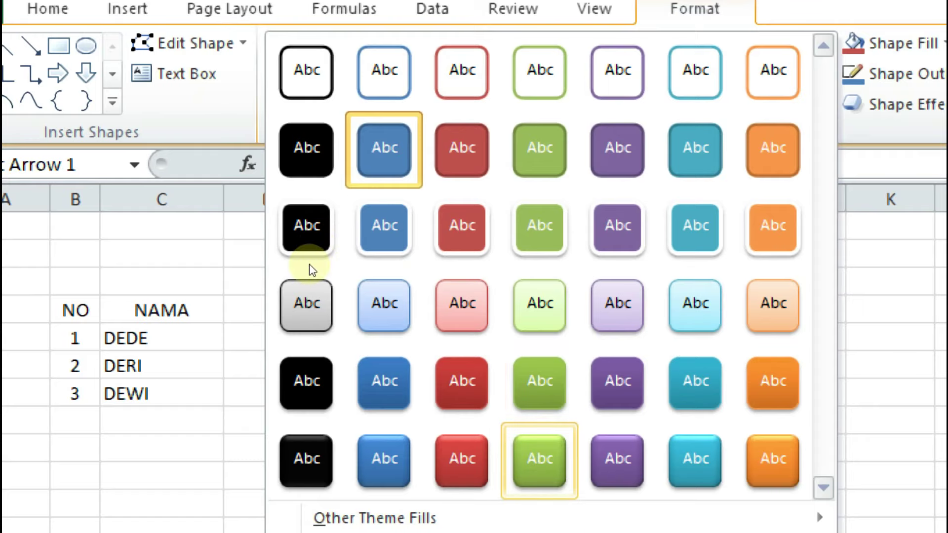
click(539, 458)
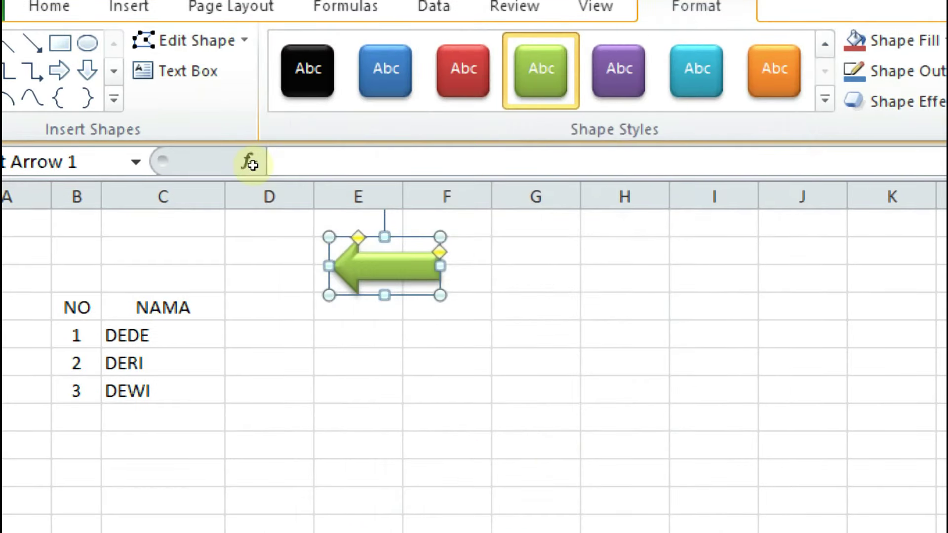
Step: Type the BACK label into the green arrow shape
key(shift+F10)
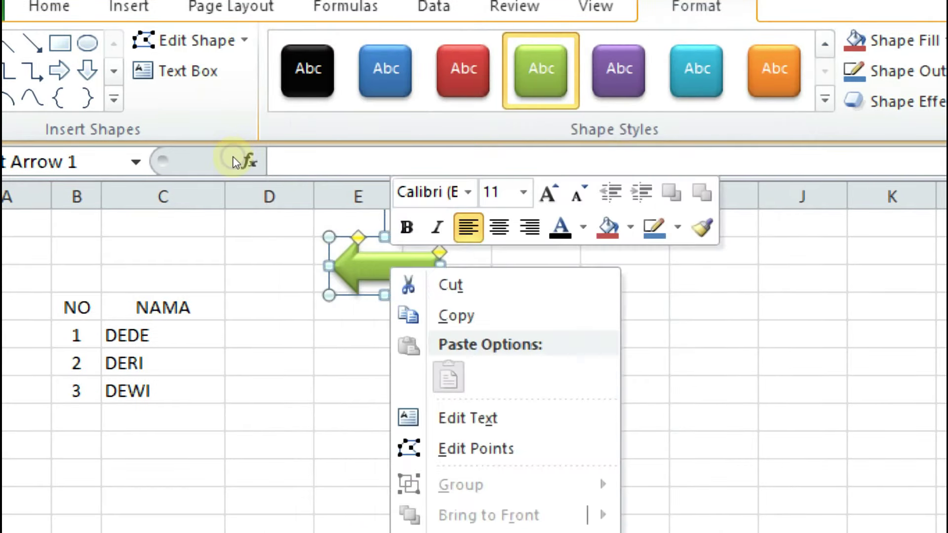
key(Down)
key(Down)
key(Down)
key(Down)
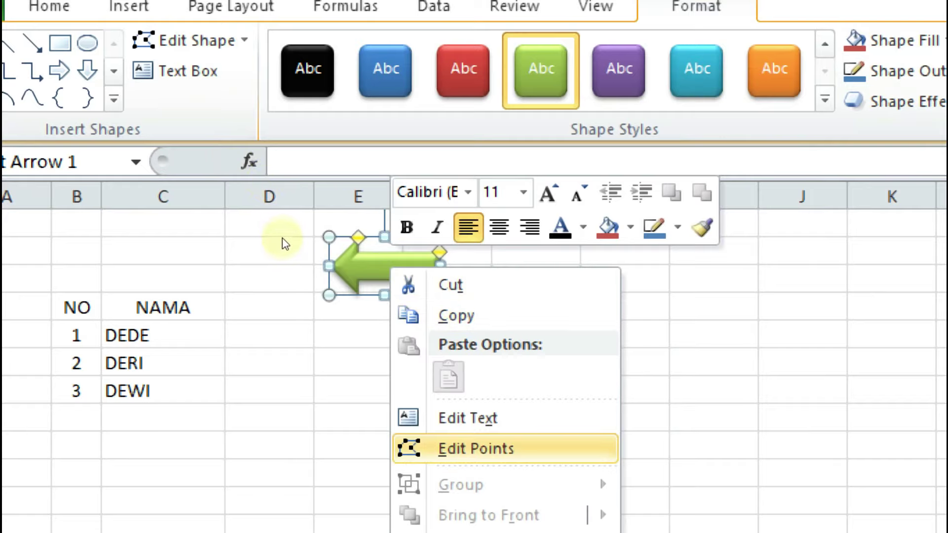
key(Up)
key(Return)
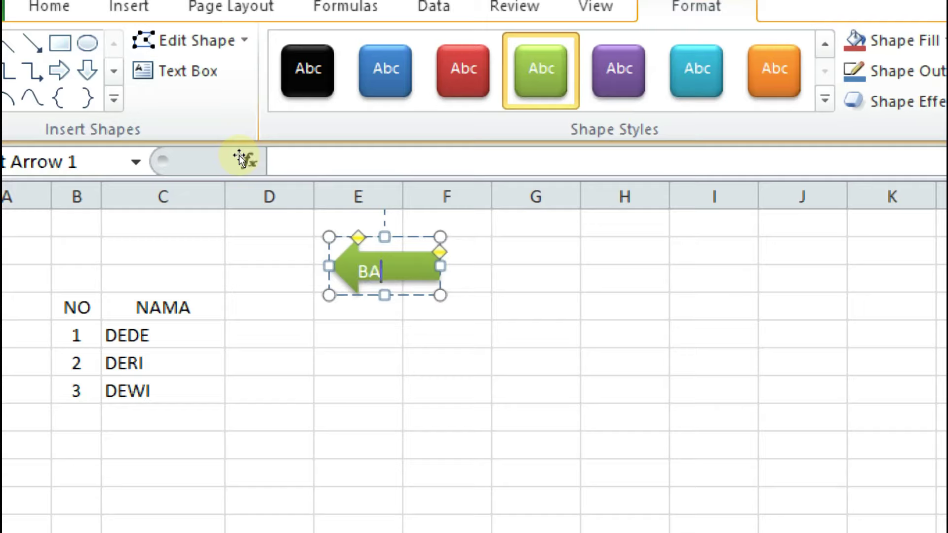
text(CK)
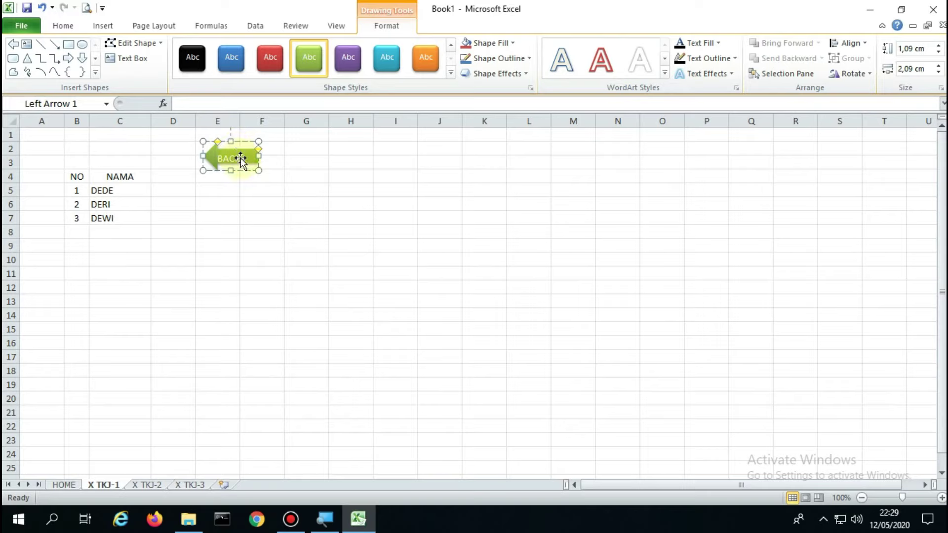
click(240, 160)
click(220, 160)
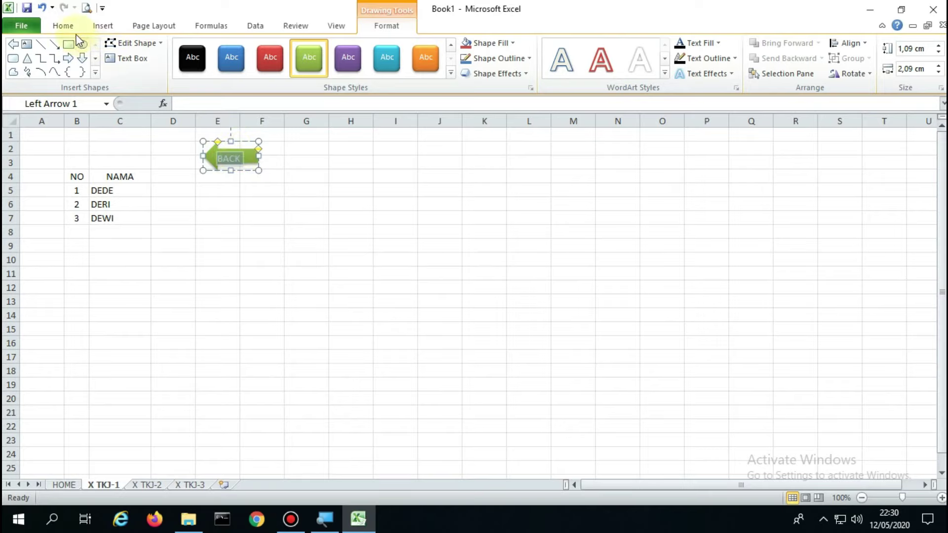
Step: Make the BACK label bold at size 12 and stretch the arrow slightly taller
click(65, 27)
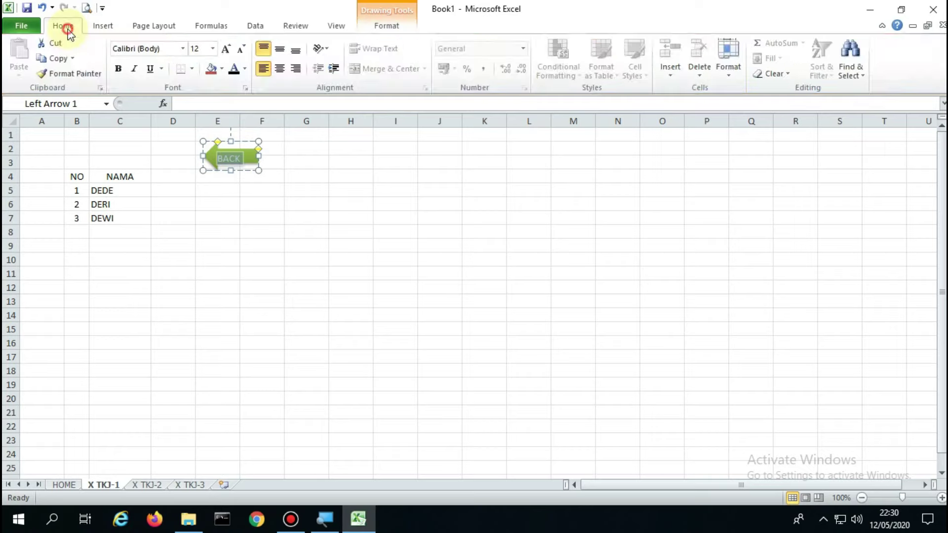
click(121, 70)
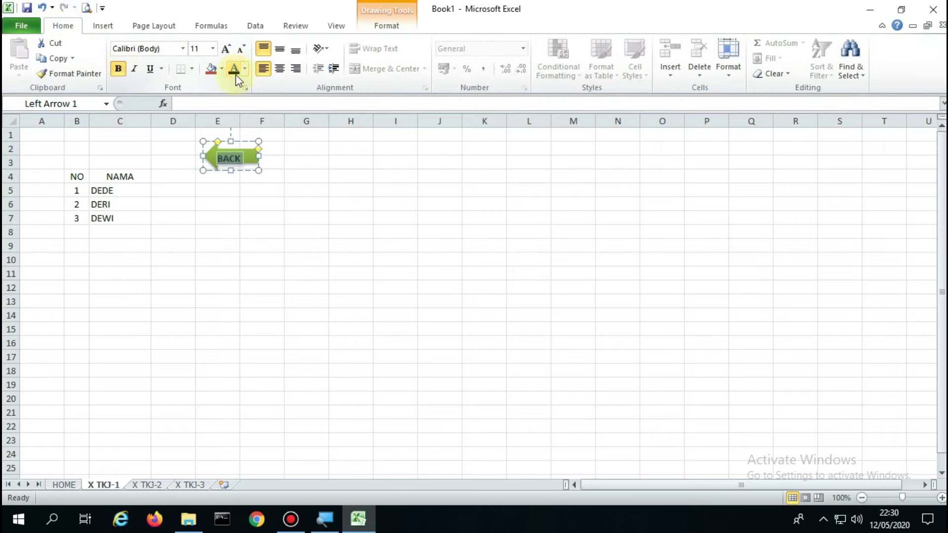
click(244, 161)
click(212, 49)
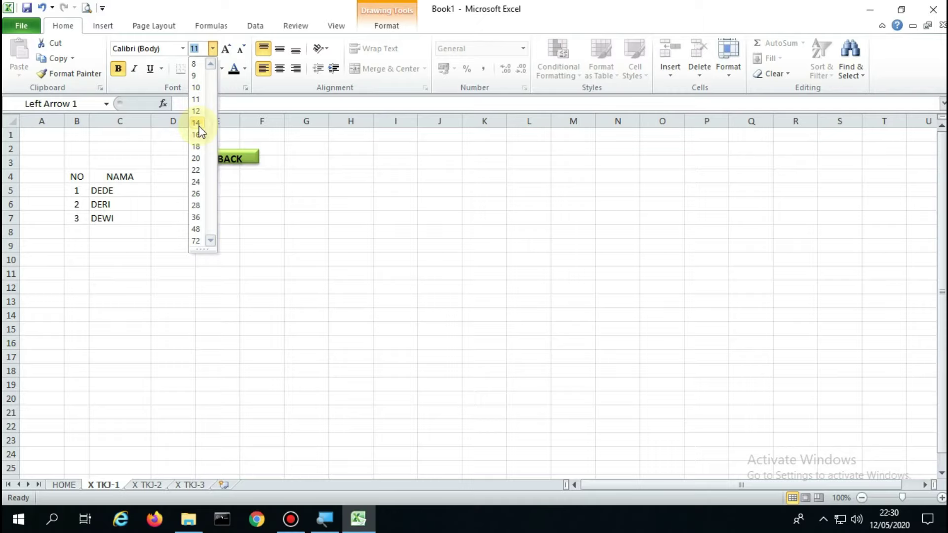
click(196, 111)
click(231, 172)
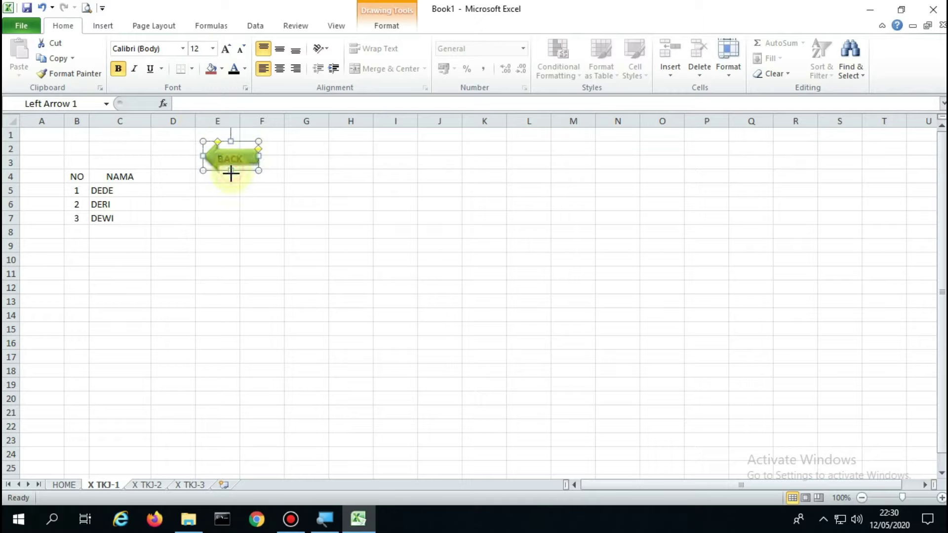
drag(230, 176, 231, 178)
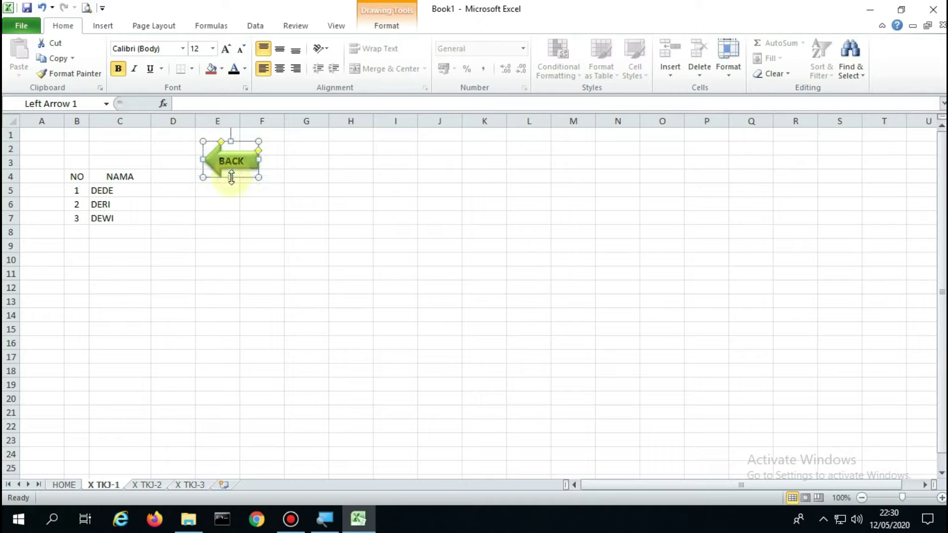
Step: Copy the BACK arrow from the X TKJ-1 sheet
click(305, 186)
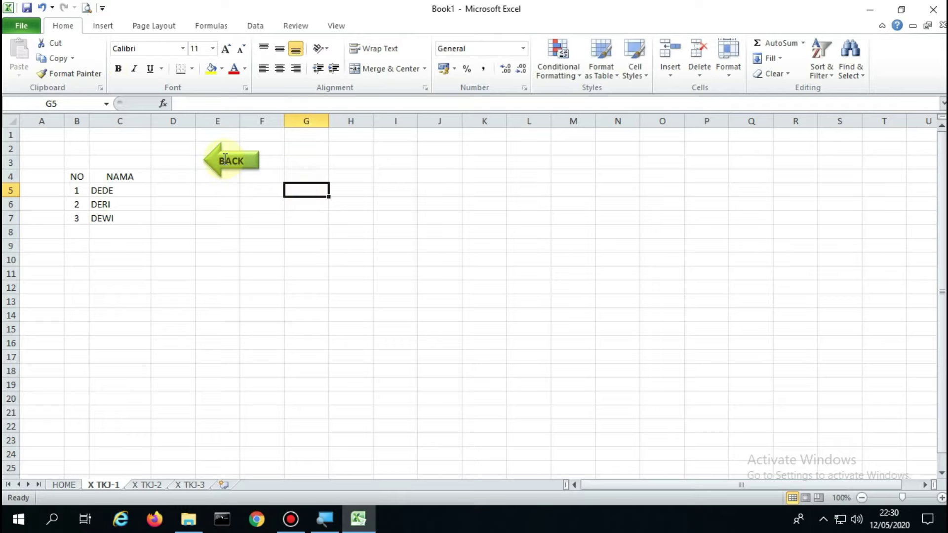
click(252, 187)
click(244, 164)
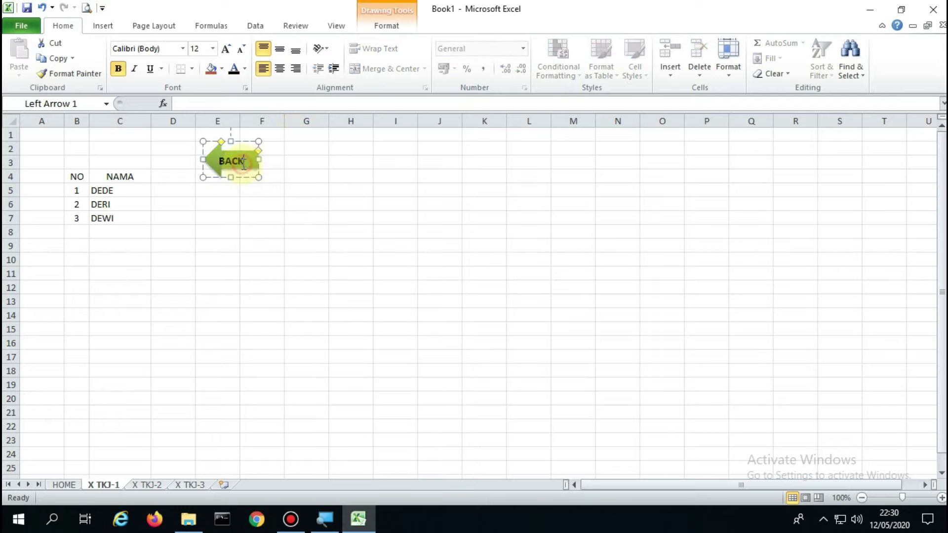
click(150, 486)
click(278, 205)
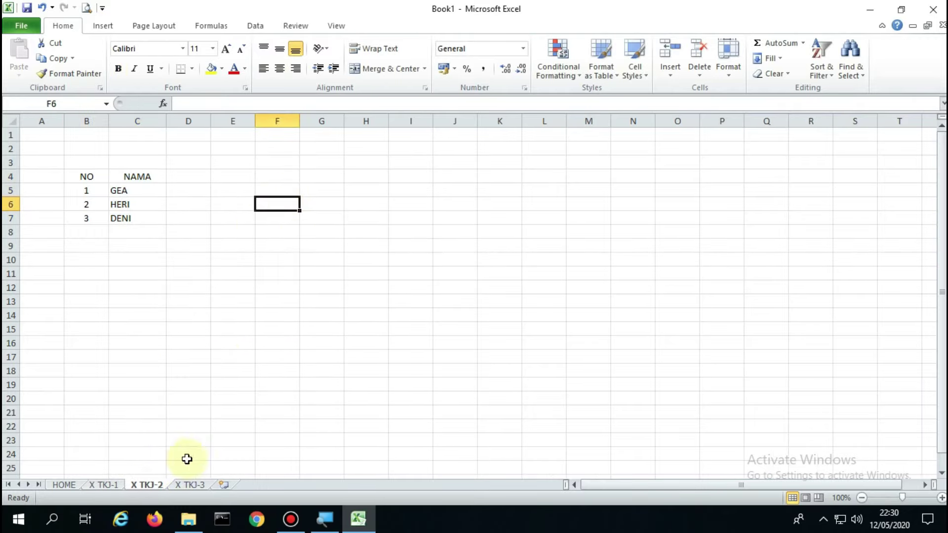
click(119, 486)
click(296, 204)
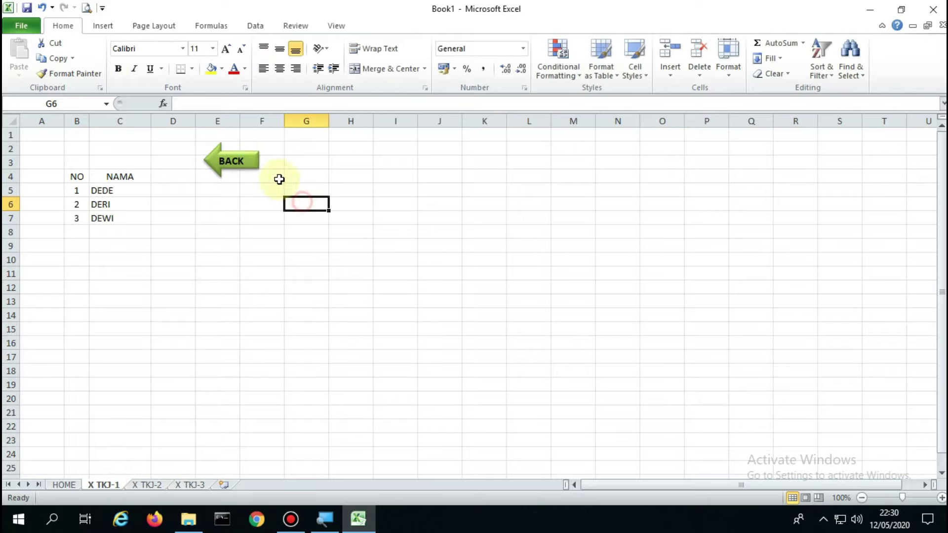
click(255, 159)
key(ctrl+c)
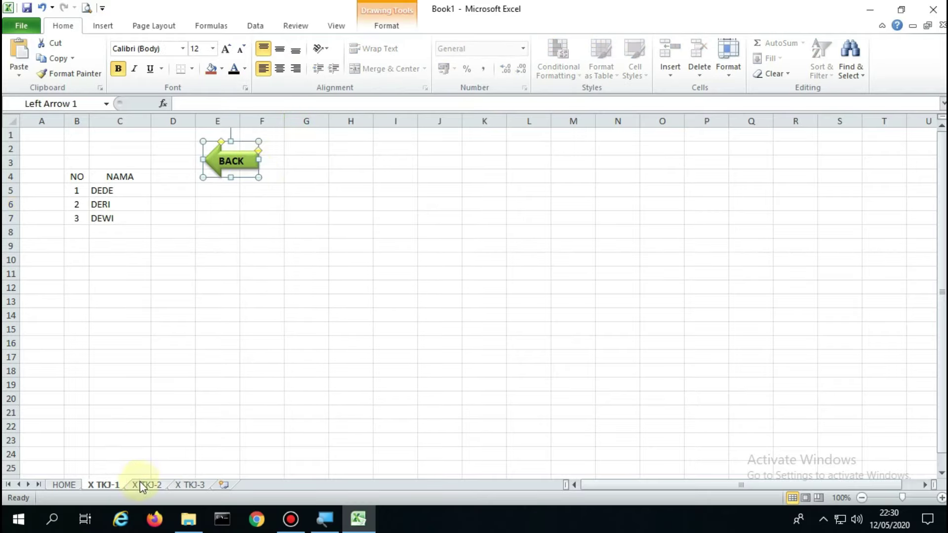
Step: Paste the BACK arrow onto X TKJ-2 and X TKJ-3, positioning each beside the name table
click(144, 484)
key(ctrl+v)
mouse_move(370, 215)
mouse_down()
mouse_move(300, 214)
mouse_move(287, 174)
mouse_up()
click(195, 485)
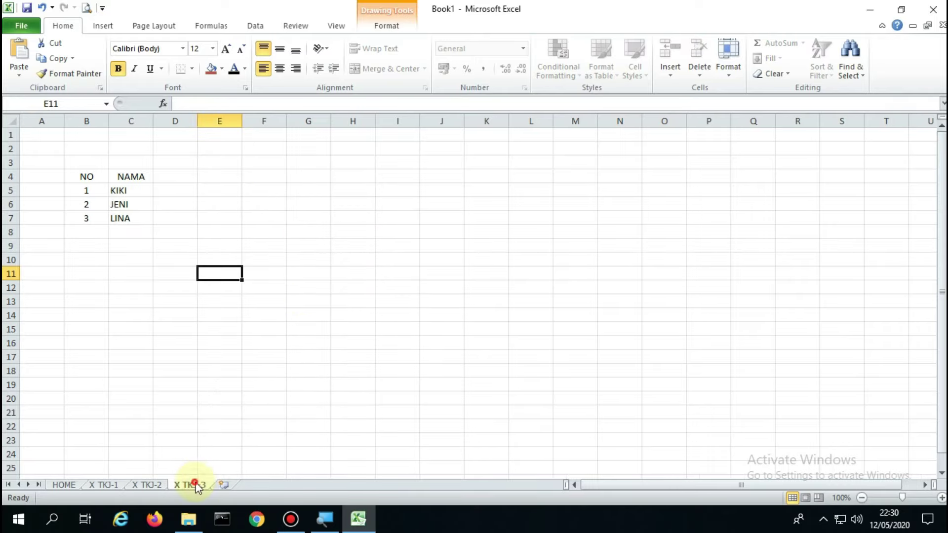
click(295, 190)
key(ctrl+v)
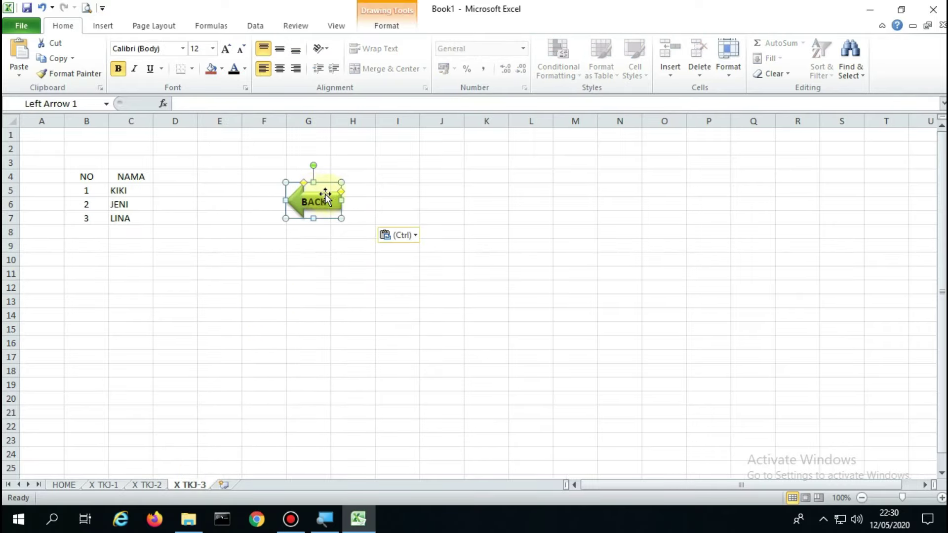
drag(324, 195, 282, 167)
click(391, 208)
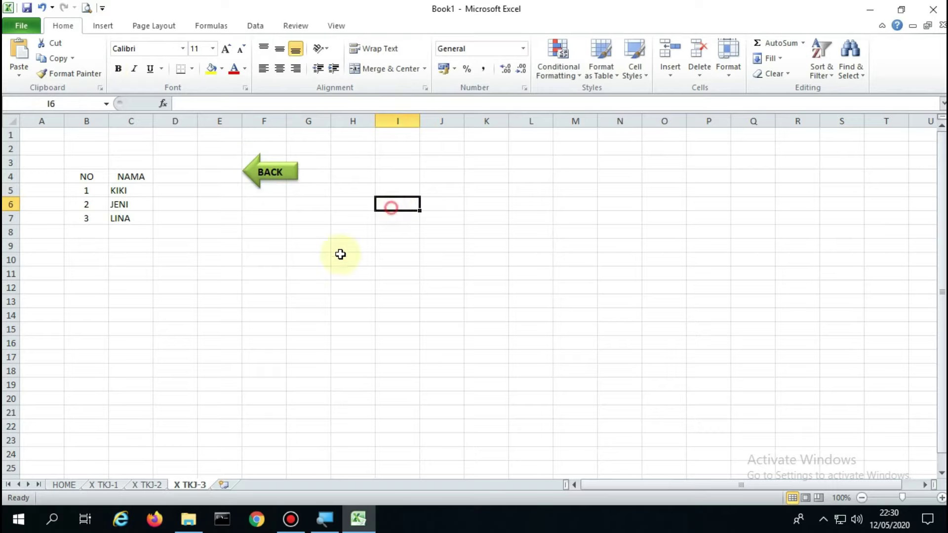
click(106, 485)
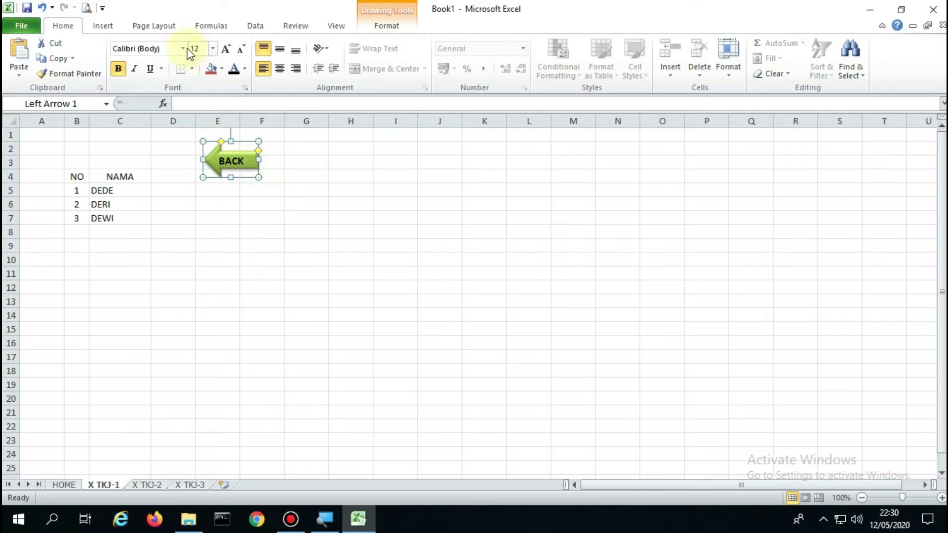
click(110, 25)
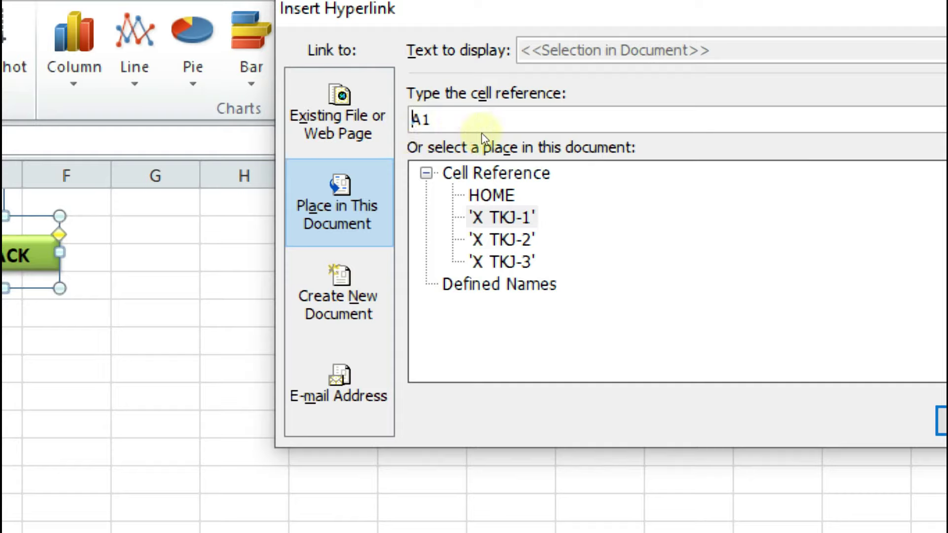
Step: Hyperlink the BACK arrows on X TKJ-1 and X TKJ-2 to HOME cell A1
key(Tab)
key(Up)
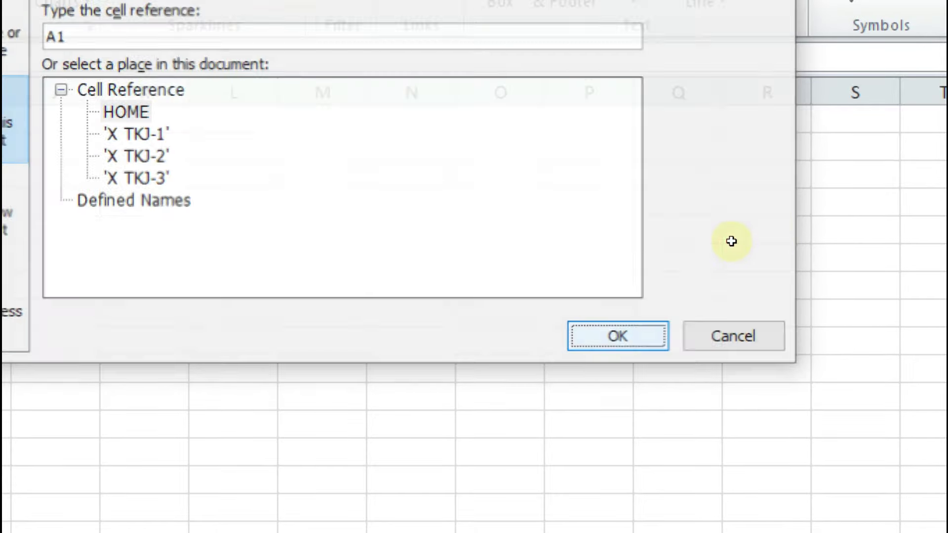
key(Return)
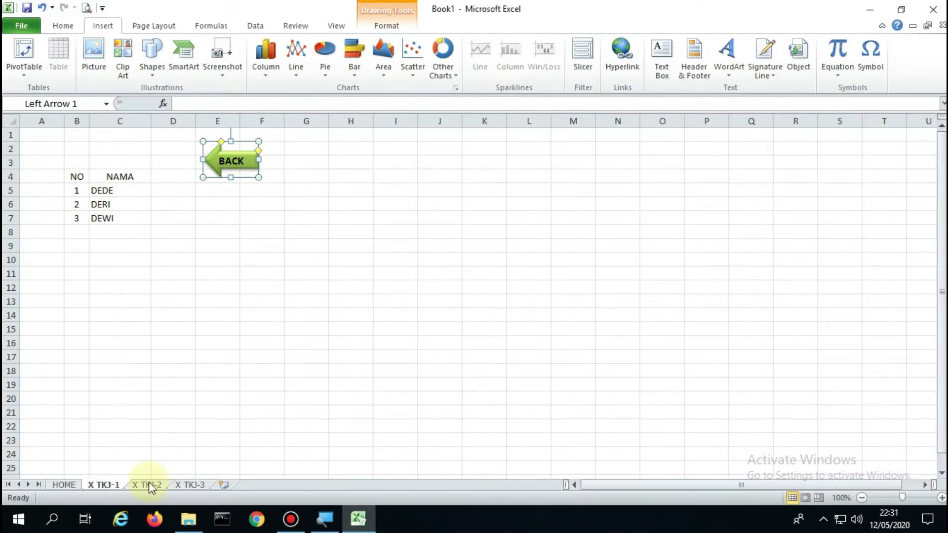
click(147, 486)
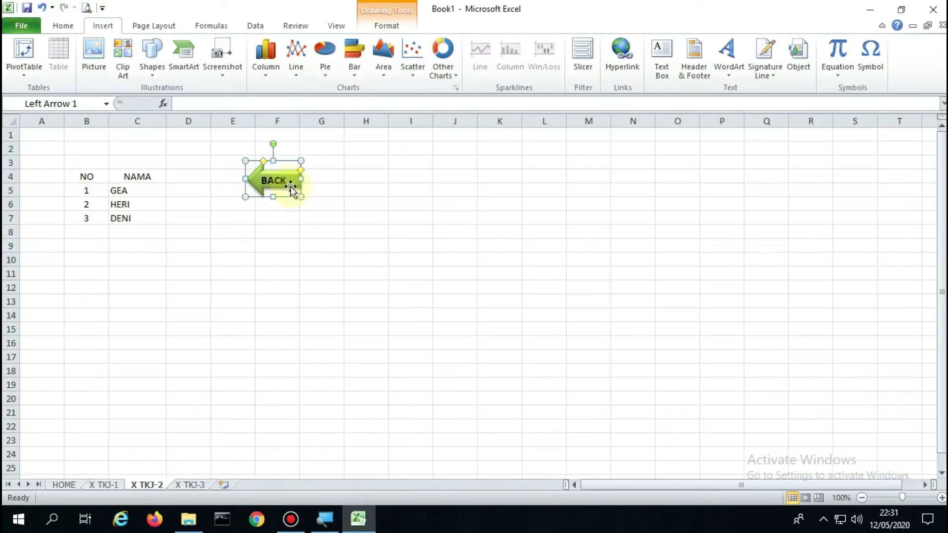
click(370, 184)
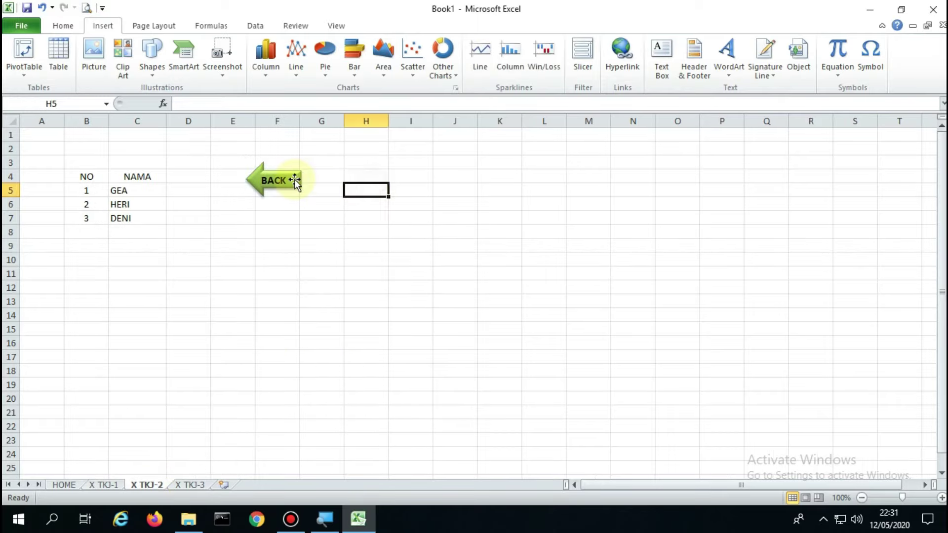
ctrl+click(294, 179)
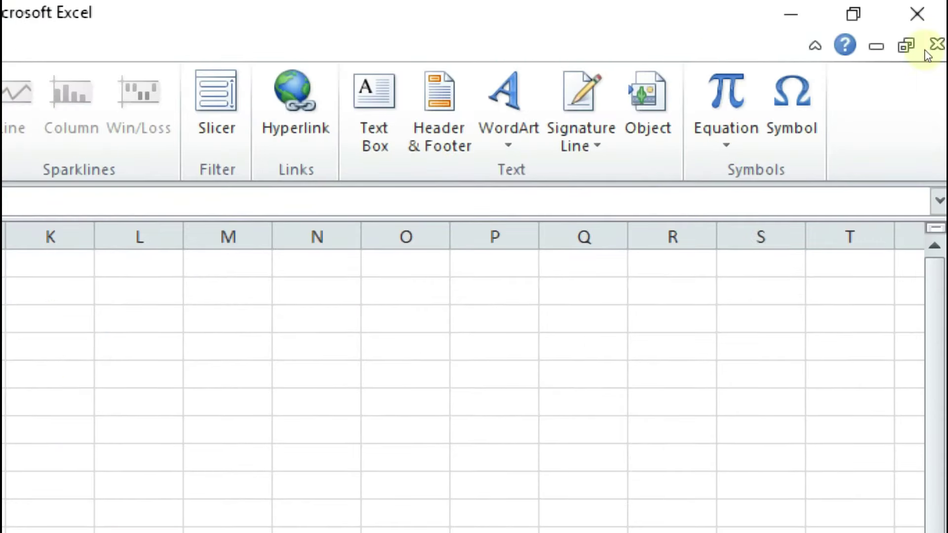
key(ctrl+k)
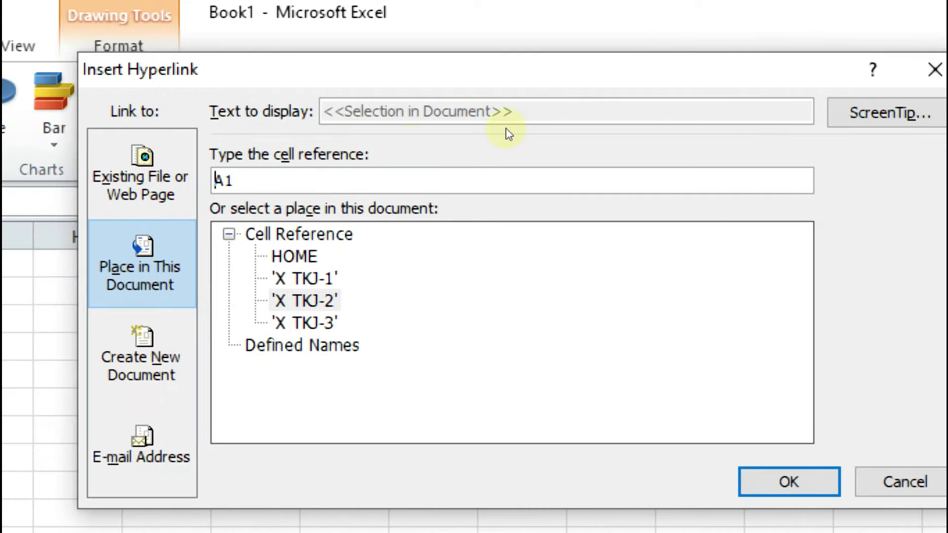
key(Tab)
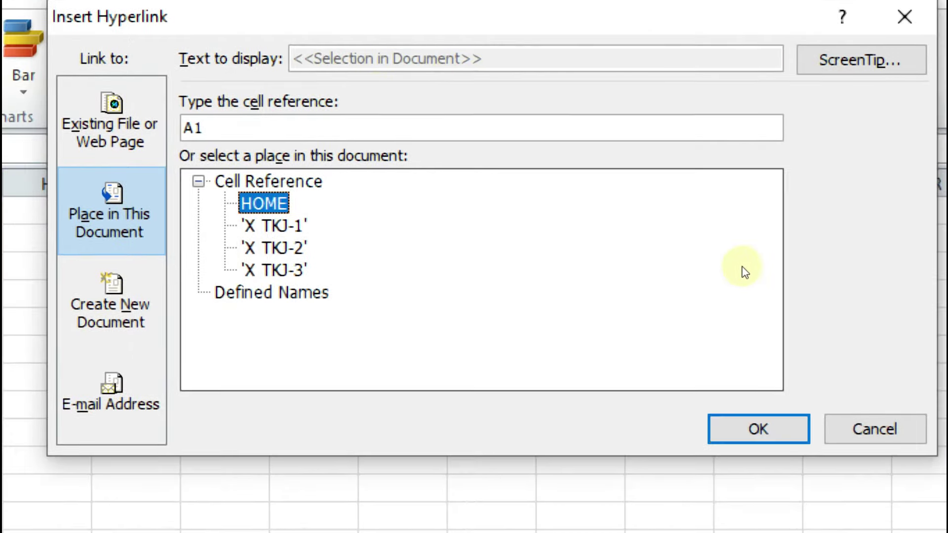
key(Tab)
key(Return)
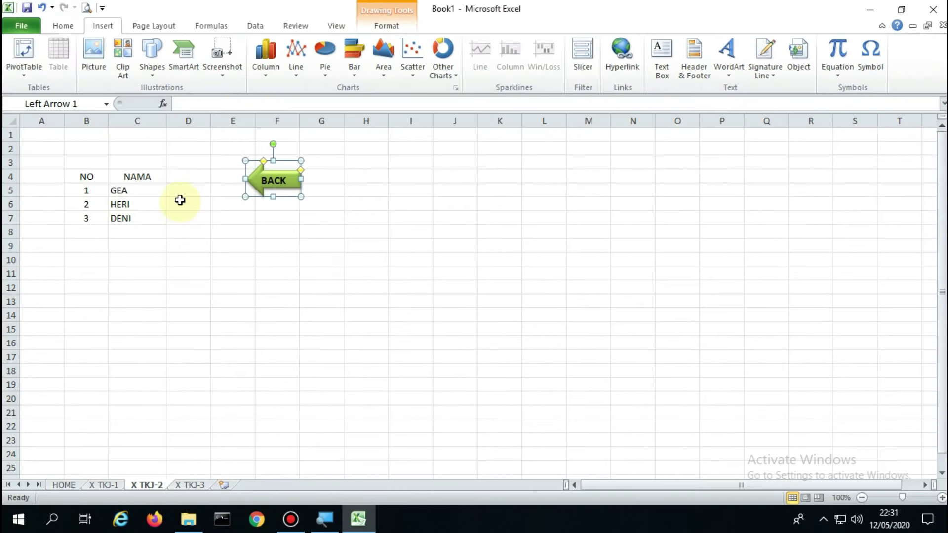
Step: Hyperlink the X TKJ-3 BACK arrow to HOME cell A1
click(286, 259)
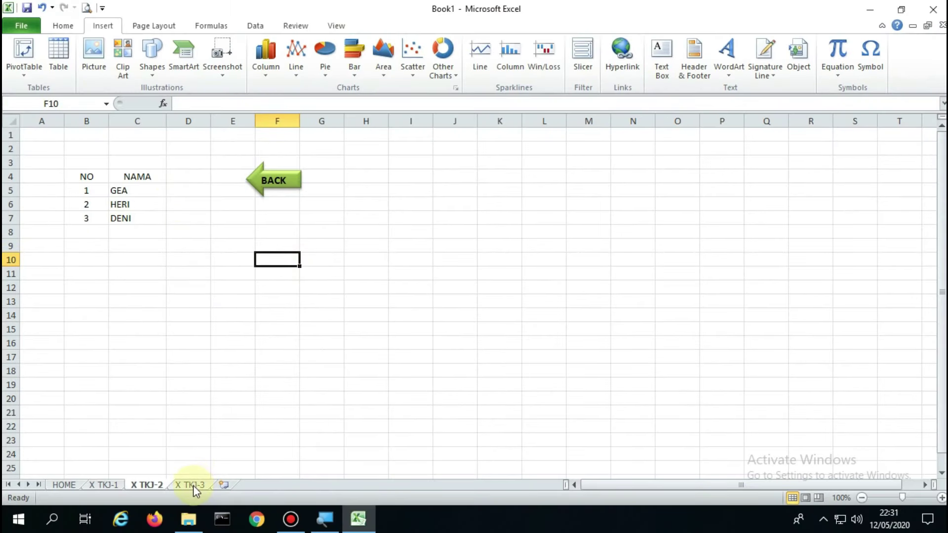
click(191, 485)
click(290, 176)
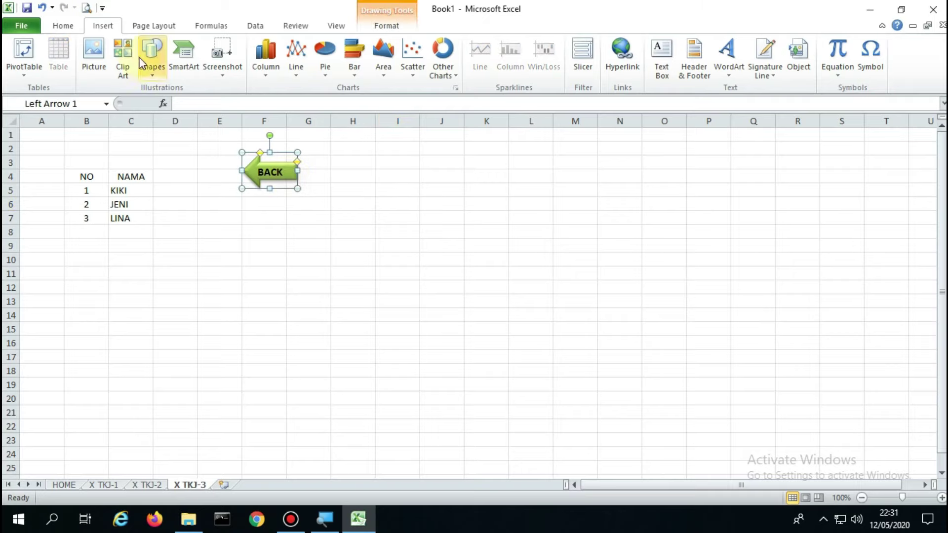
click(617, 61)
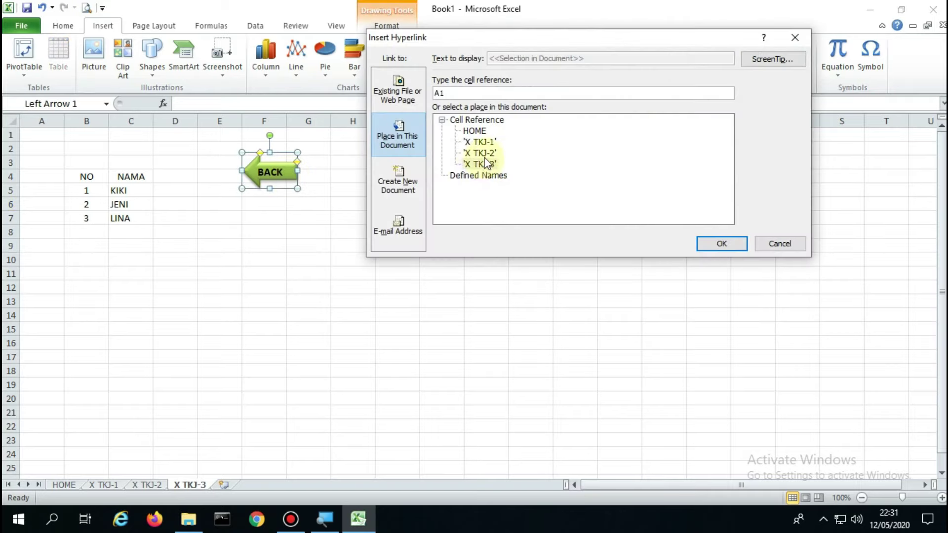
click(474, 134)
click(714, 242)
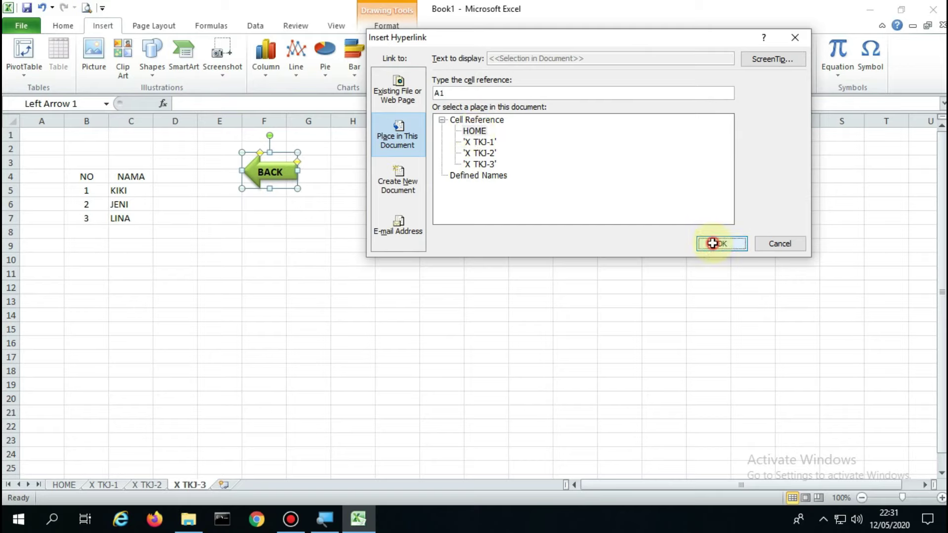
click(532, 274)
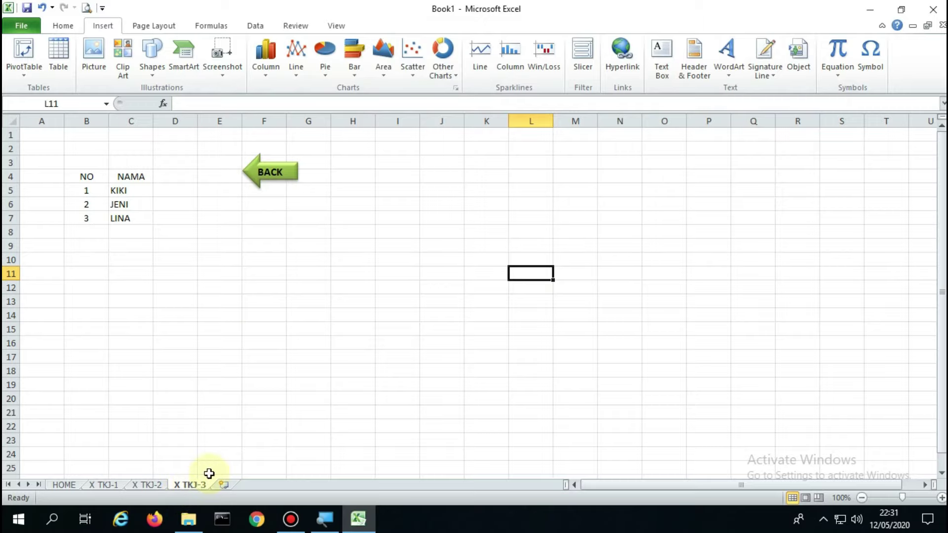
Step: Test the links by jumping from BACK to HOME, to X TKJ-2, and back
click(288, 182)
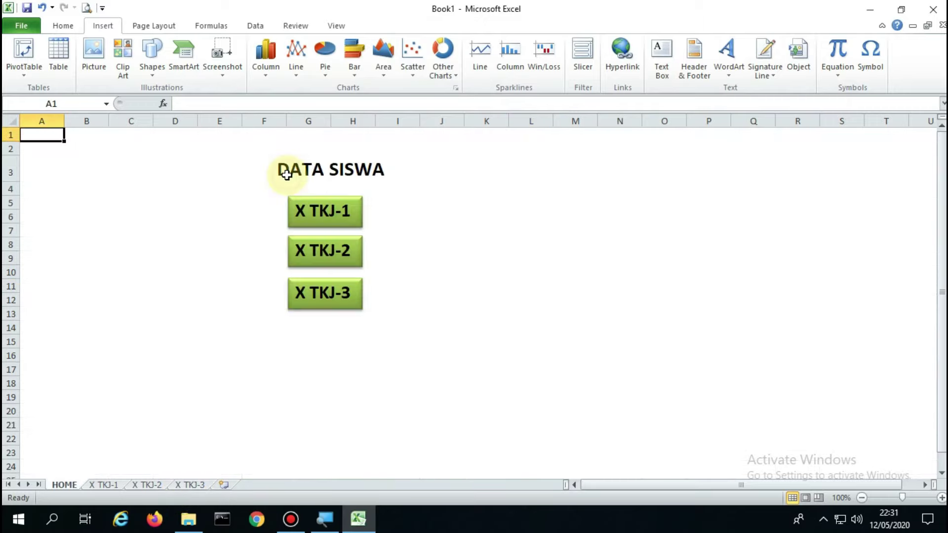
click(326, 249)
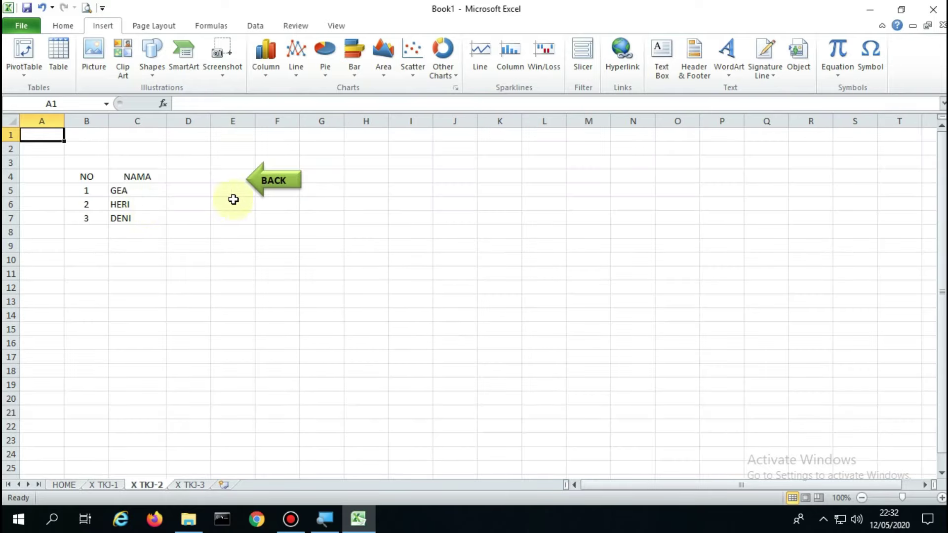
click(271, 186)
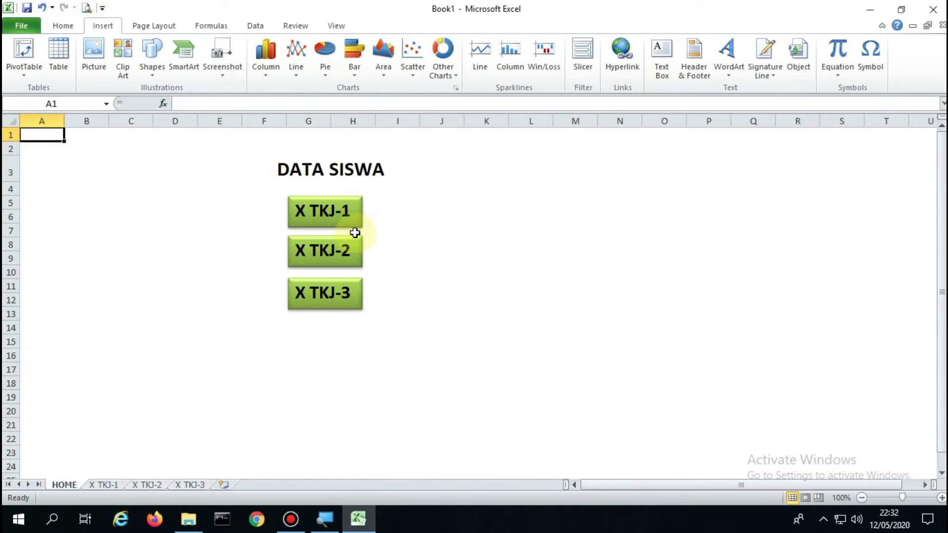
Step: Hide the gridlines on the X TKJ-1, X TKJ-2 and X TKJ-3 sheets
click(104, 485)
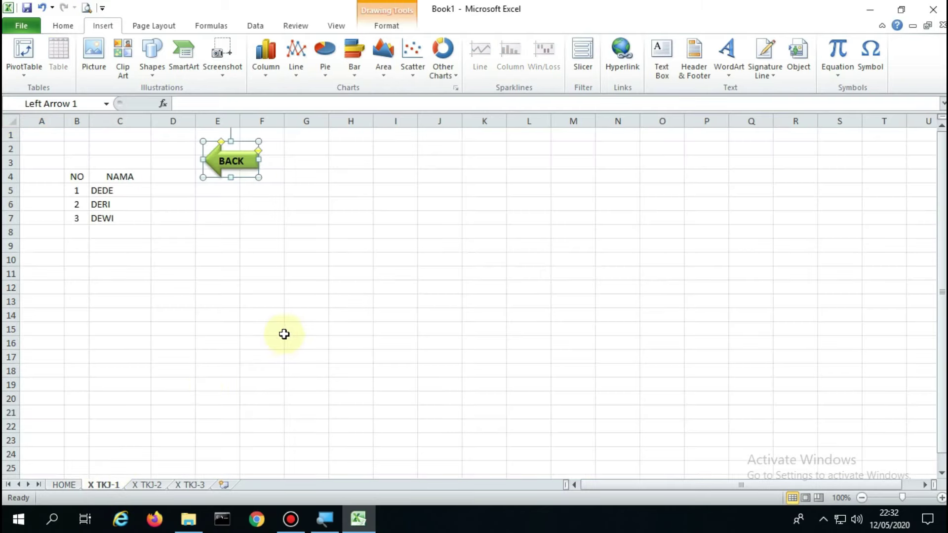
click(286, 317)
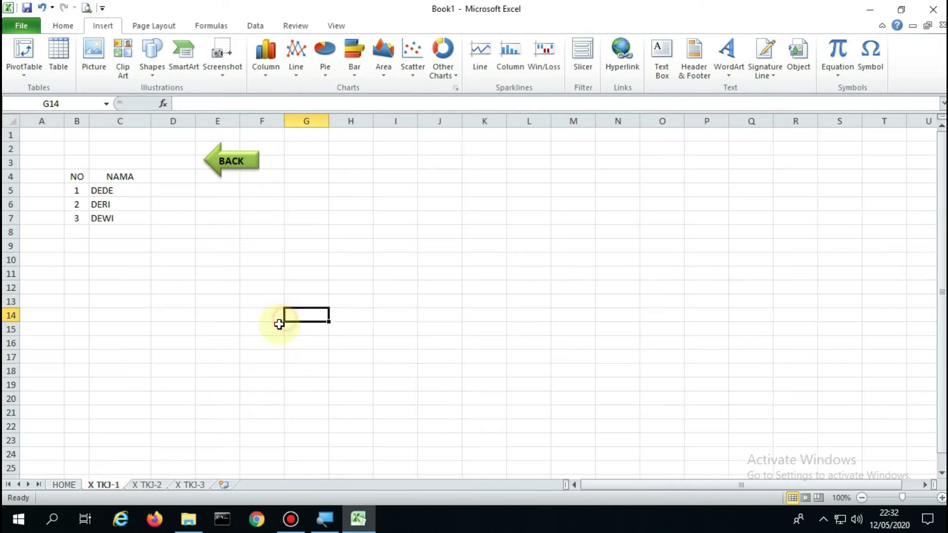
click(328, 27)
click(213, 70)
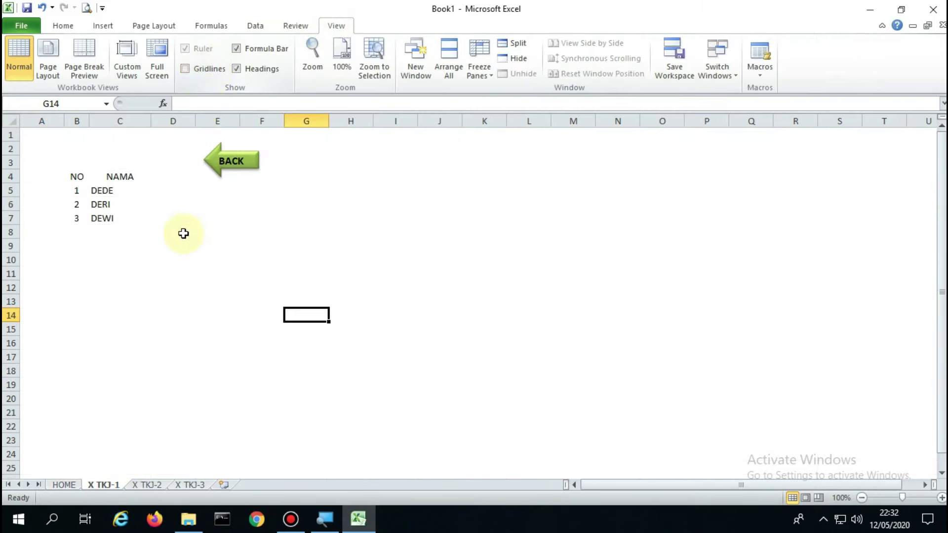
click(147, 485)
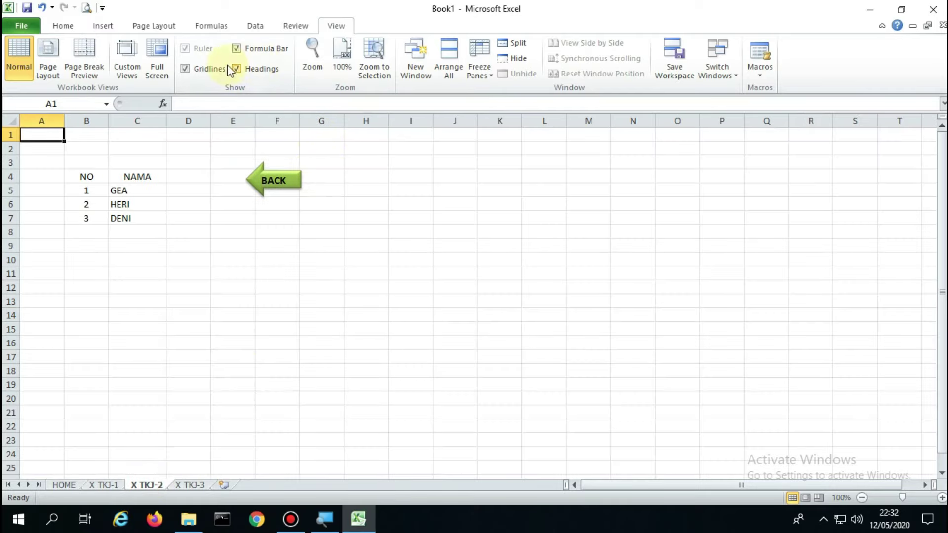
click(204, 69)
click(190, 485)
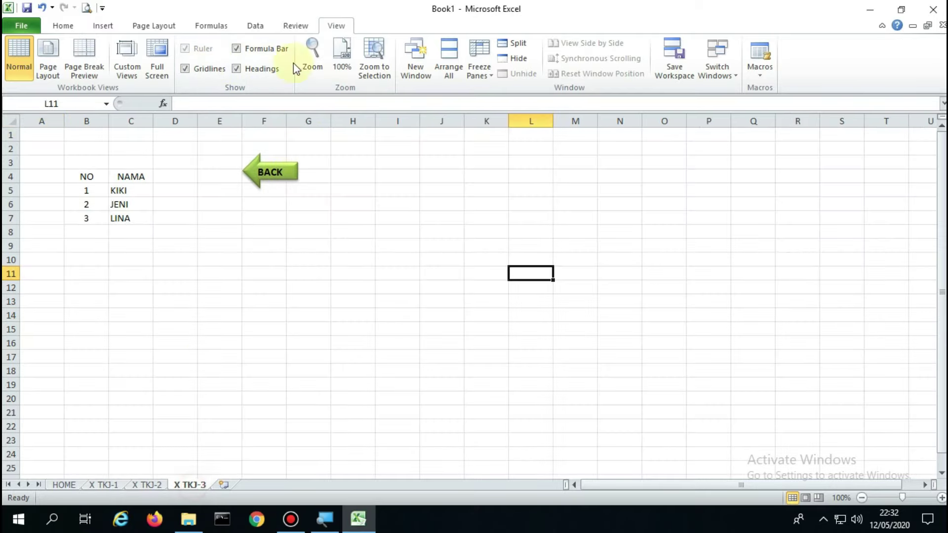
click(203, 69)
click(279, 261)
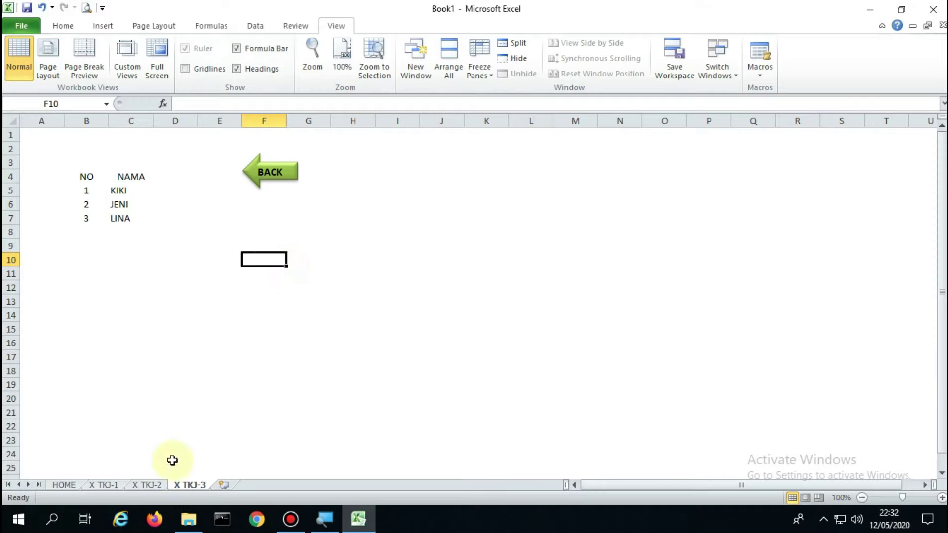
Step: On the HOME sheet, hide the formula bar and minimise the ribbon
click(68, 486)
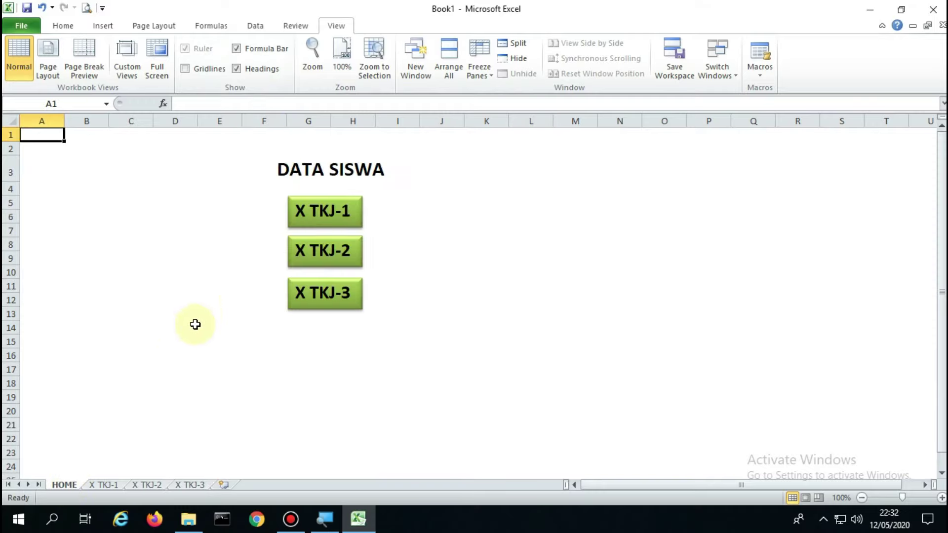
click(881, 25)
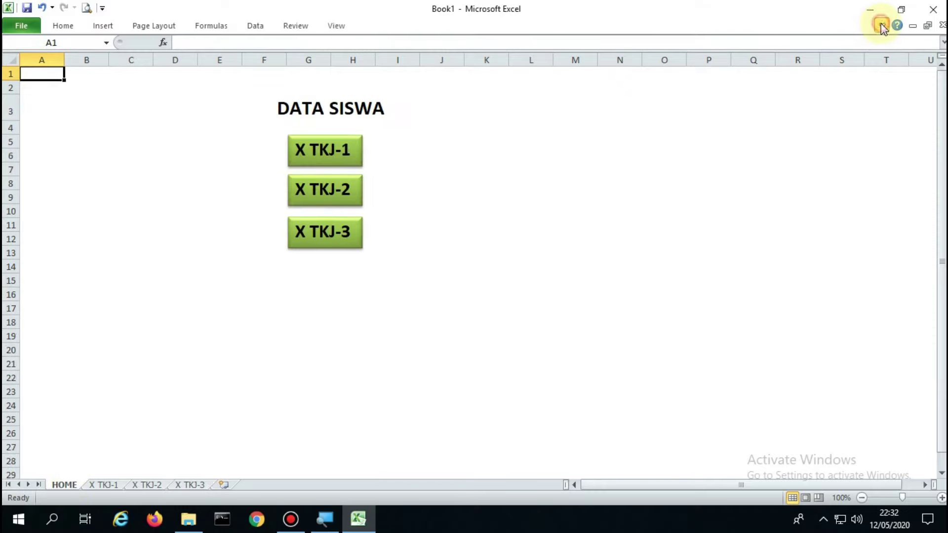
click(882, 26)
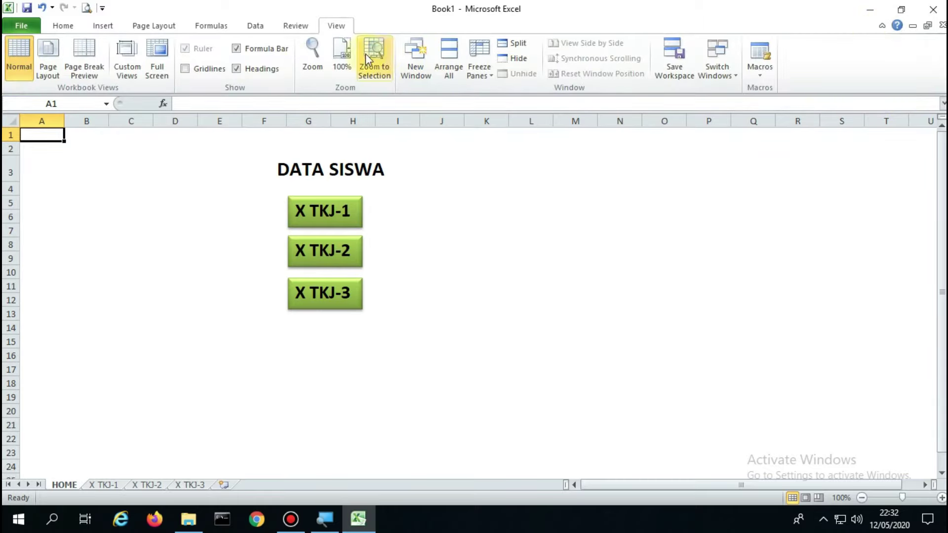
click(236, 48)
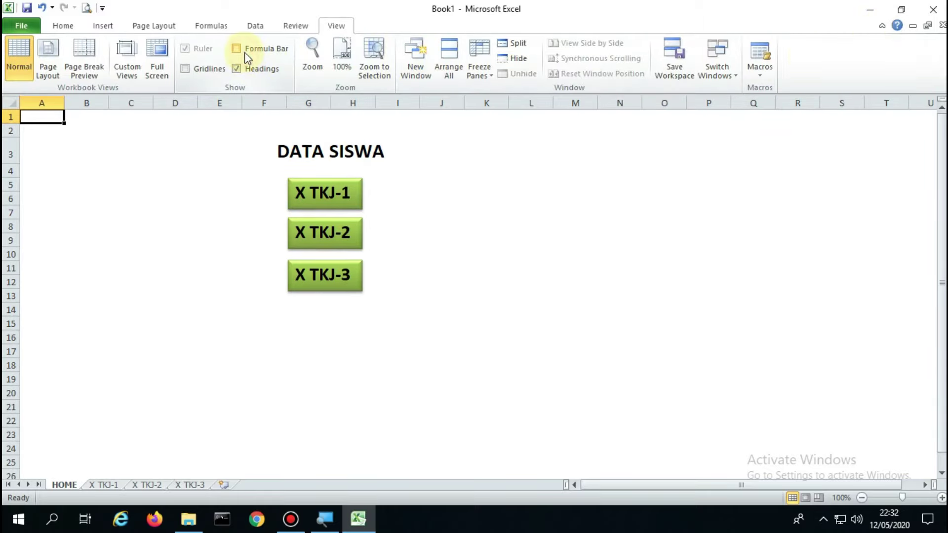
click(881, 25)
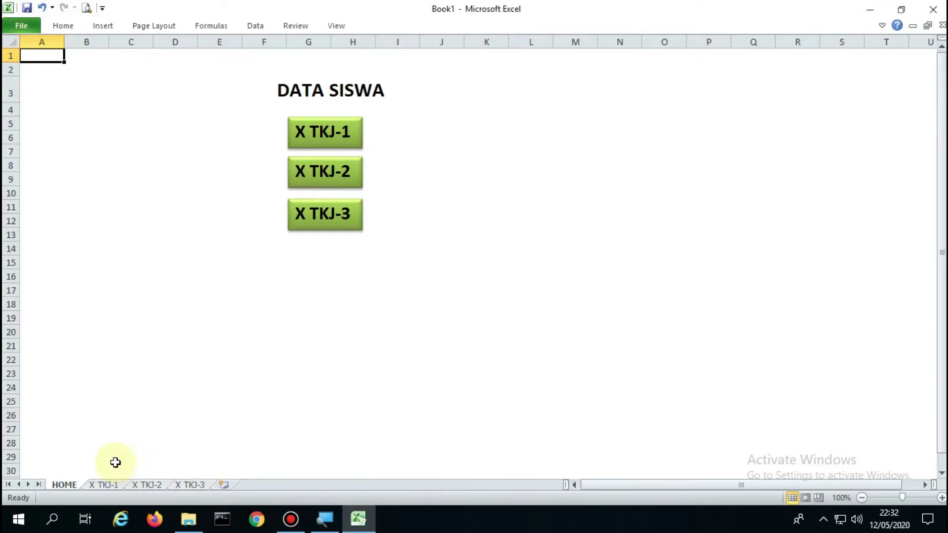
Step: Turn off Show sheet tabs in the Advanced Excel Options for this workbook
click(25, 29)
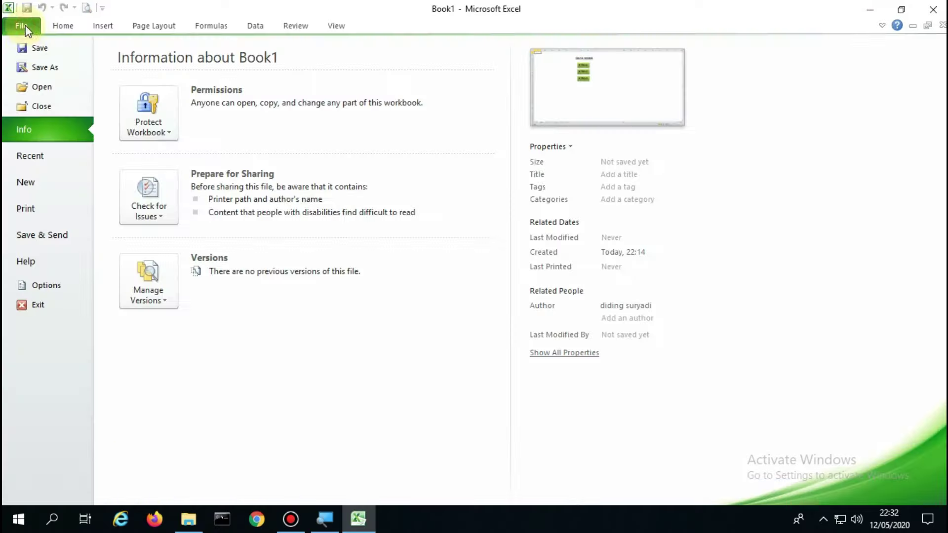
click(54, 281)
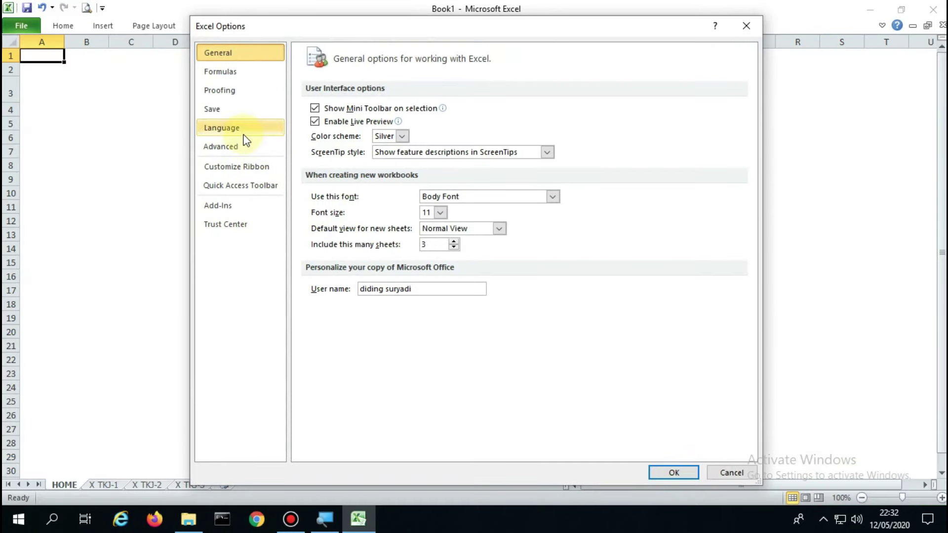
click(240, 148)
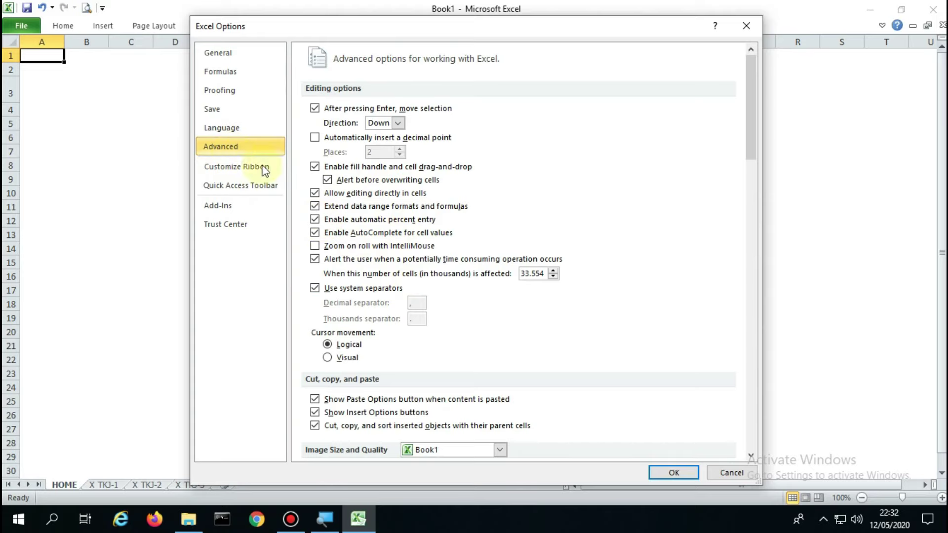
scroll(375, 236, down, 2)
scroll(374, 231, down, 1)
scroll(374, 231, down, 3)
scroll(374, 231, down, 2)
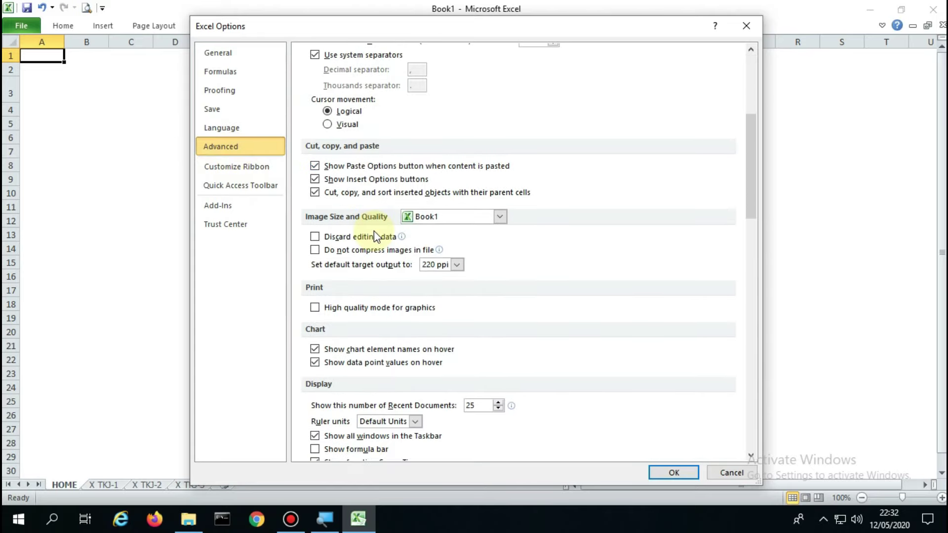
scroll(374, 231, down, 2)
scroll(374, 230, down, 1)
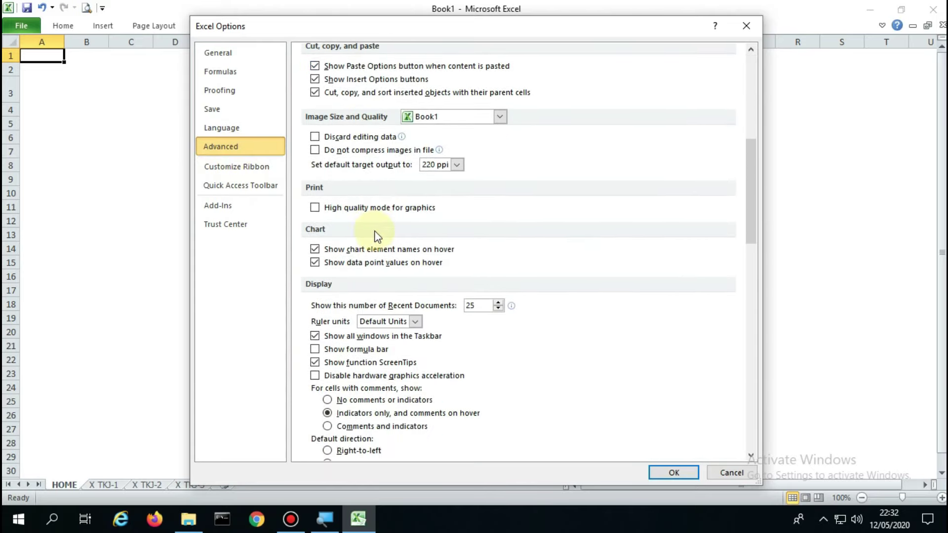
scroll(378, 237, down, 1)
scroll(378, 237, down, 2)
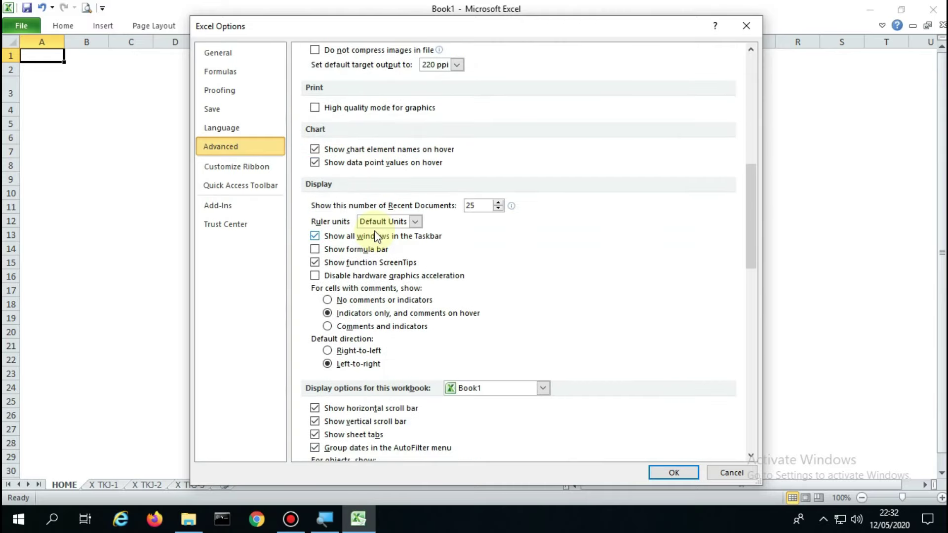
scroll(377, 236, down, 1)
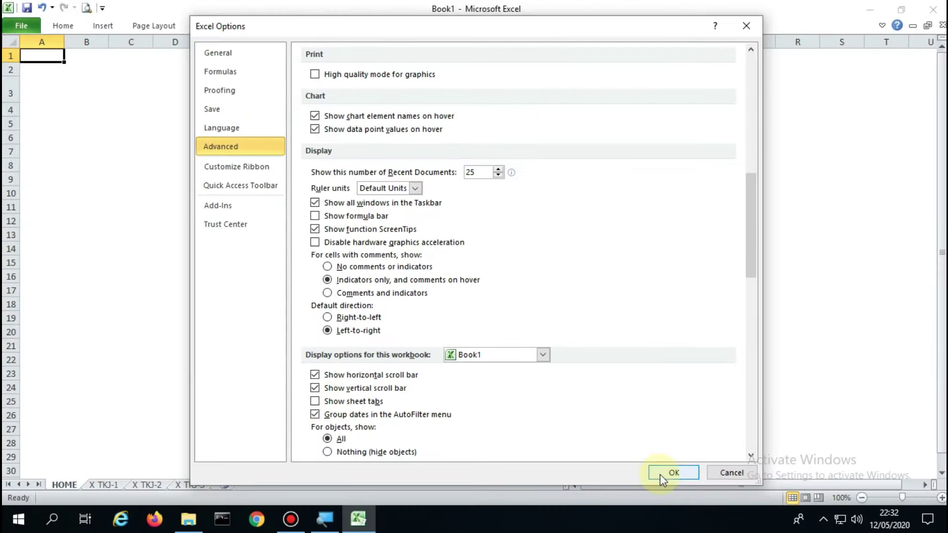
click(672, 472)
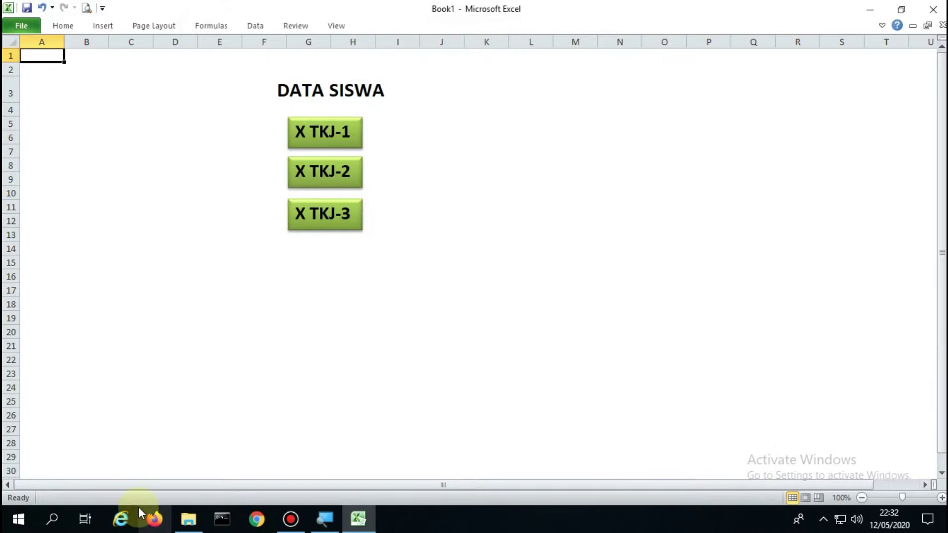
click(332, 134)
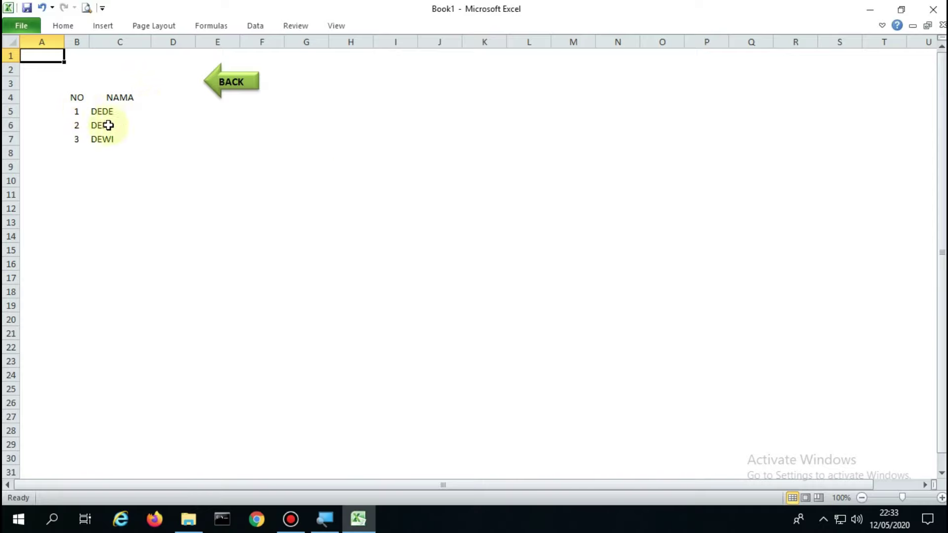
click(234, 82)
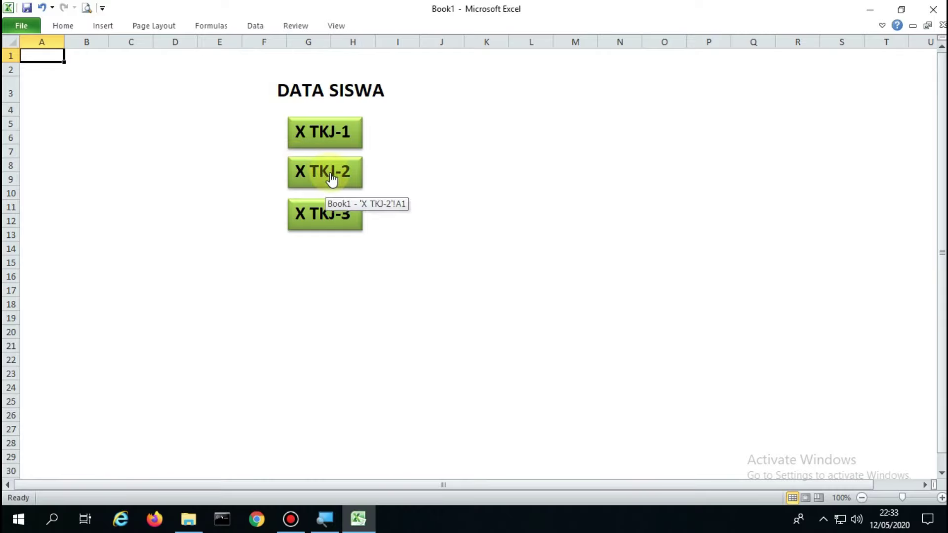
click(332, 180)
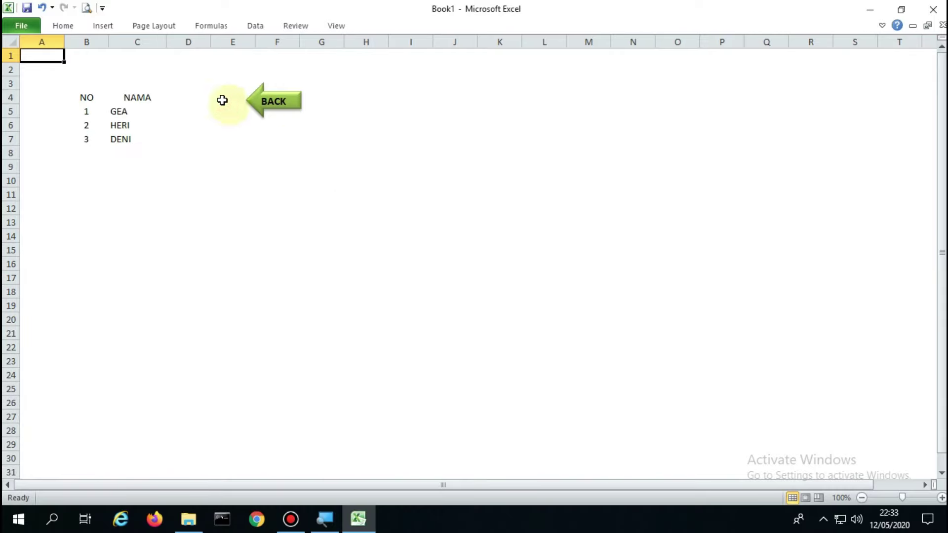
click(273, 108)
click(324, 217)
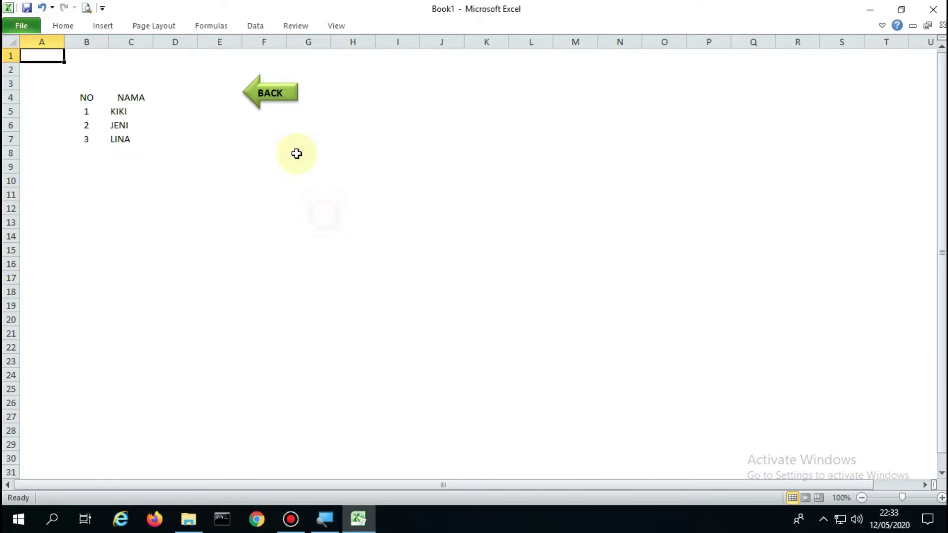
click(272, 96)
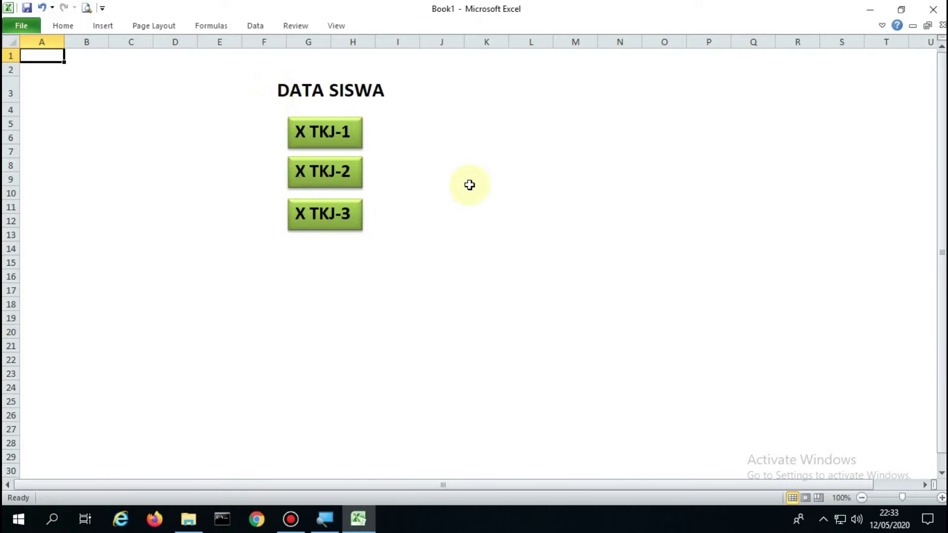